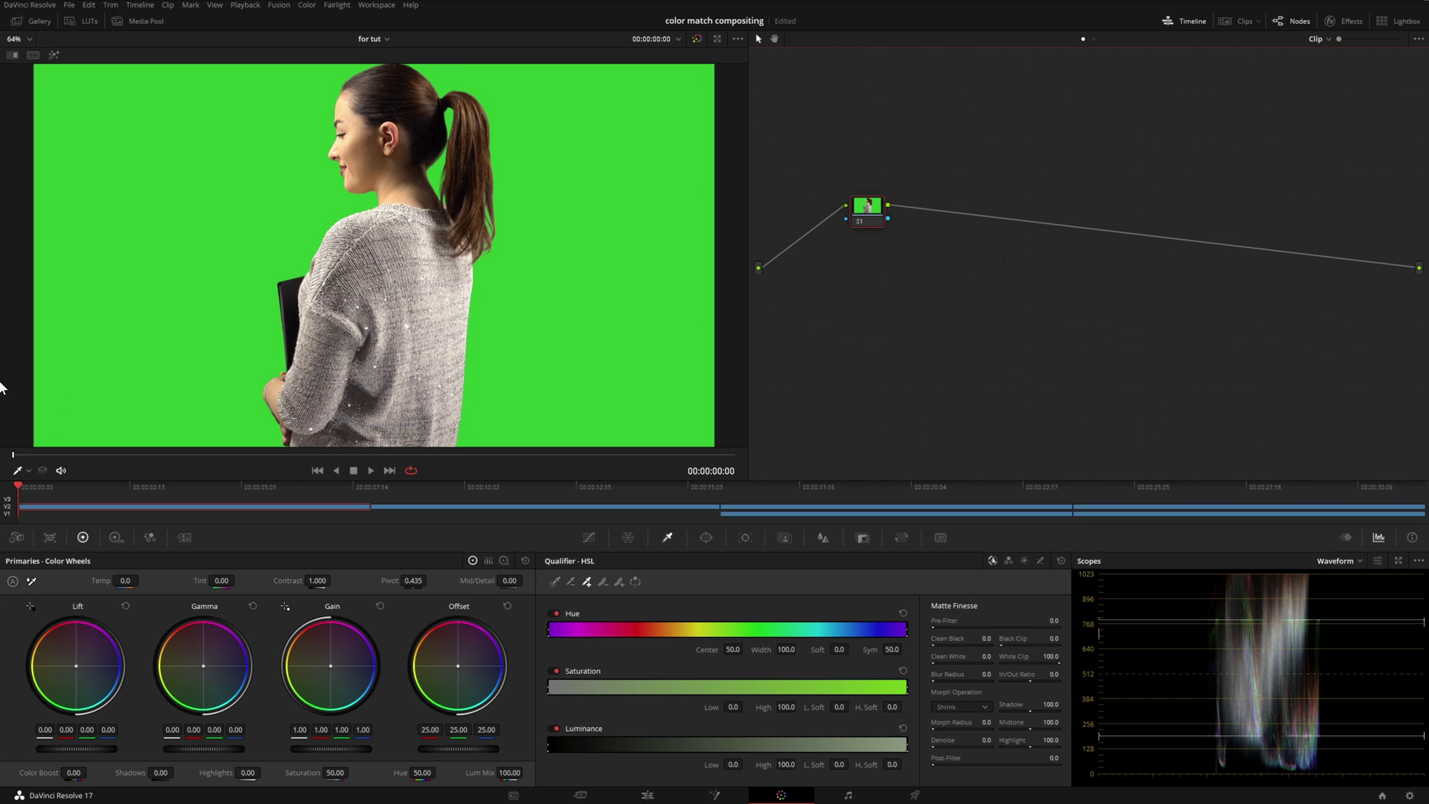
# Sample the green backdrop beside the woman's ponytail with a stroke in the 3D qualifier
pyautogui.hotkey('ctrl', 's')
pyautogui.click(589, 538)
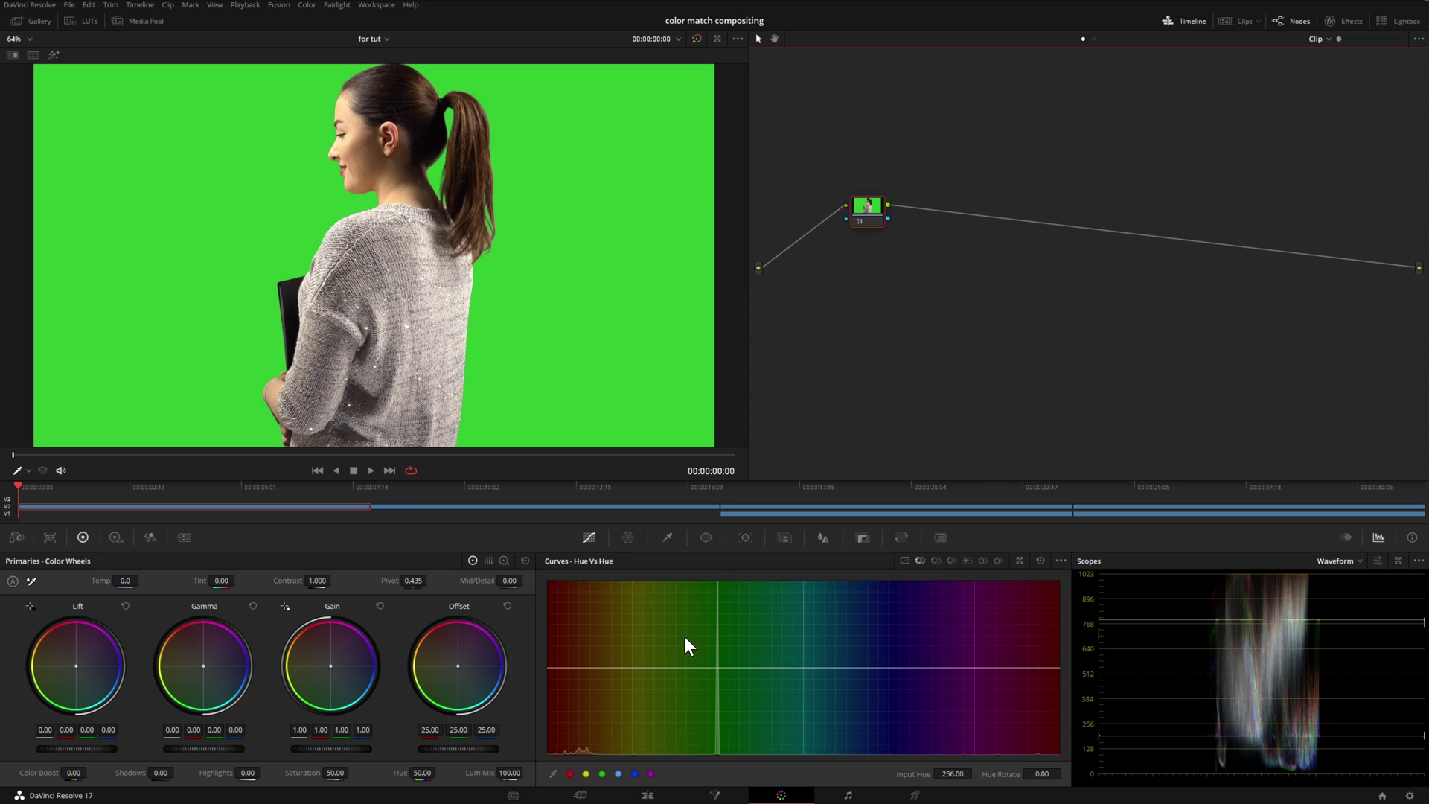
pyautogui.click(668, 538)
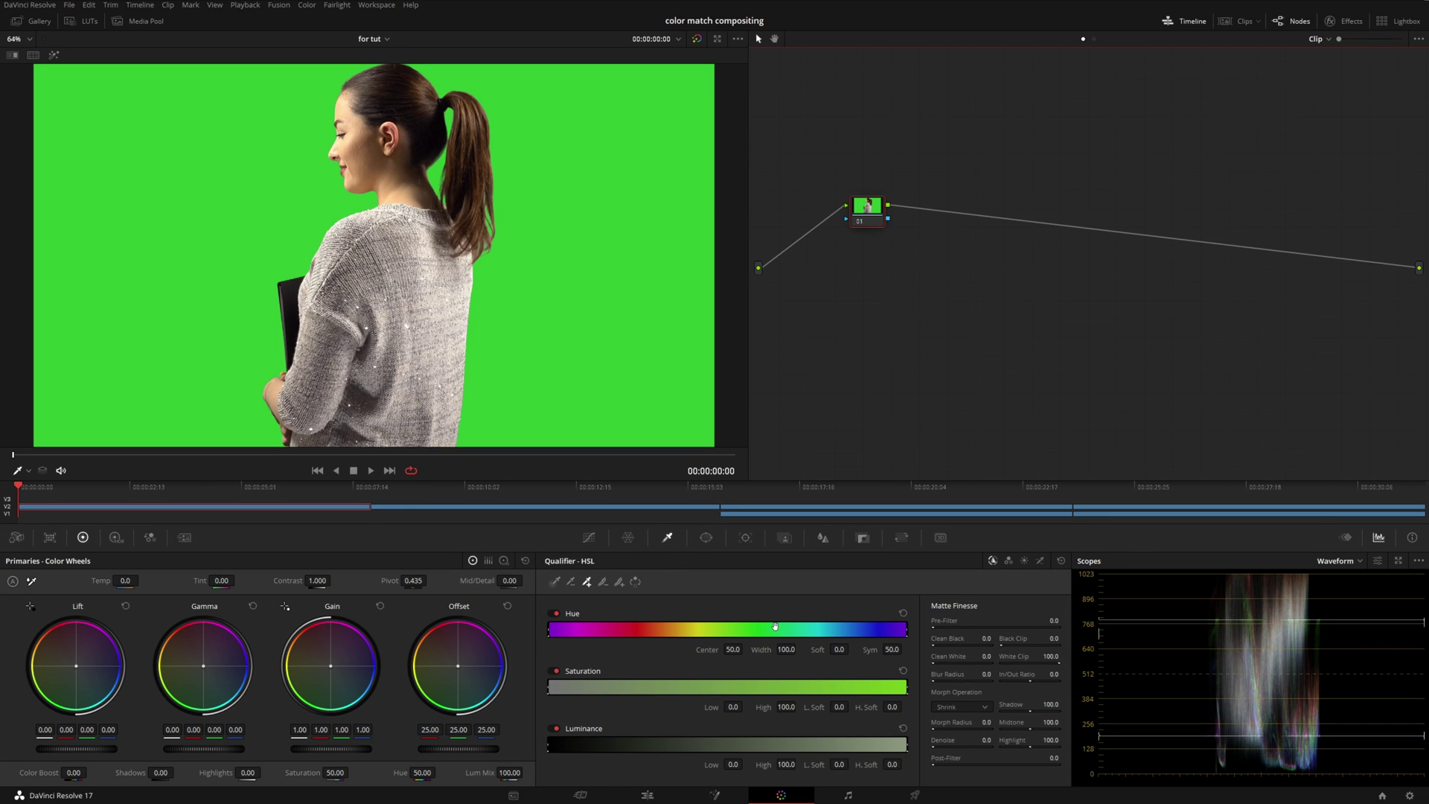
pyautogui.click(1042, 562)
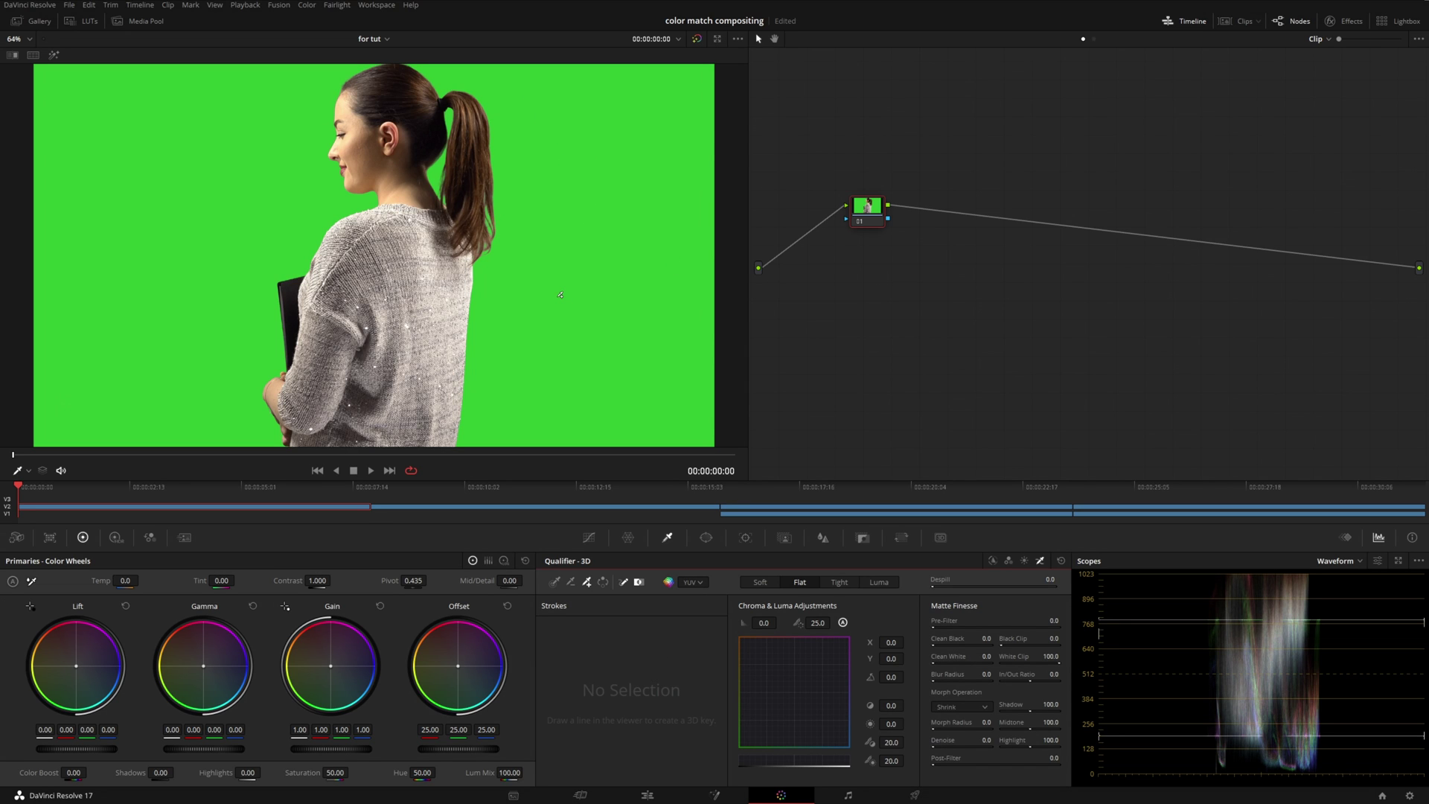
pyautogui.moveTo(511, 94)
pyautogui.mouseDown()
pyautogui.moveTo(548, 117)
pyautogui.moveTo(554, 183)
pyautogui.mouseUp()
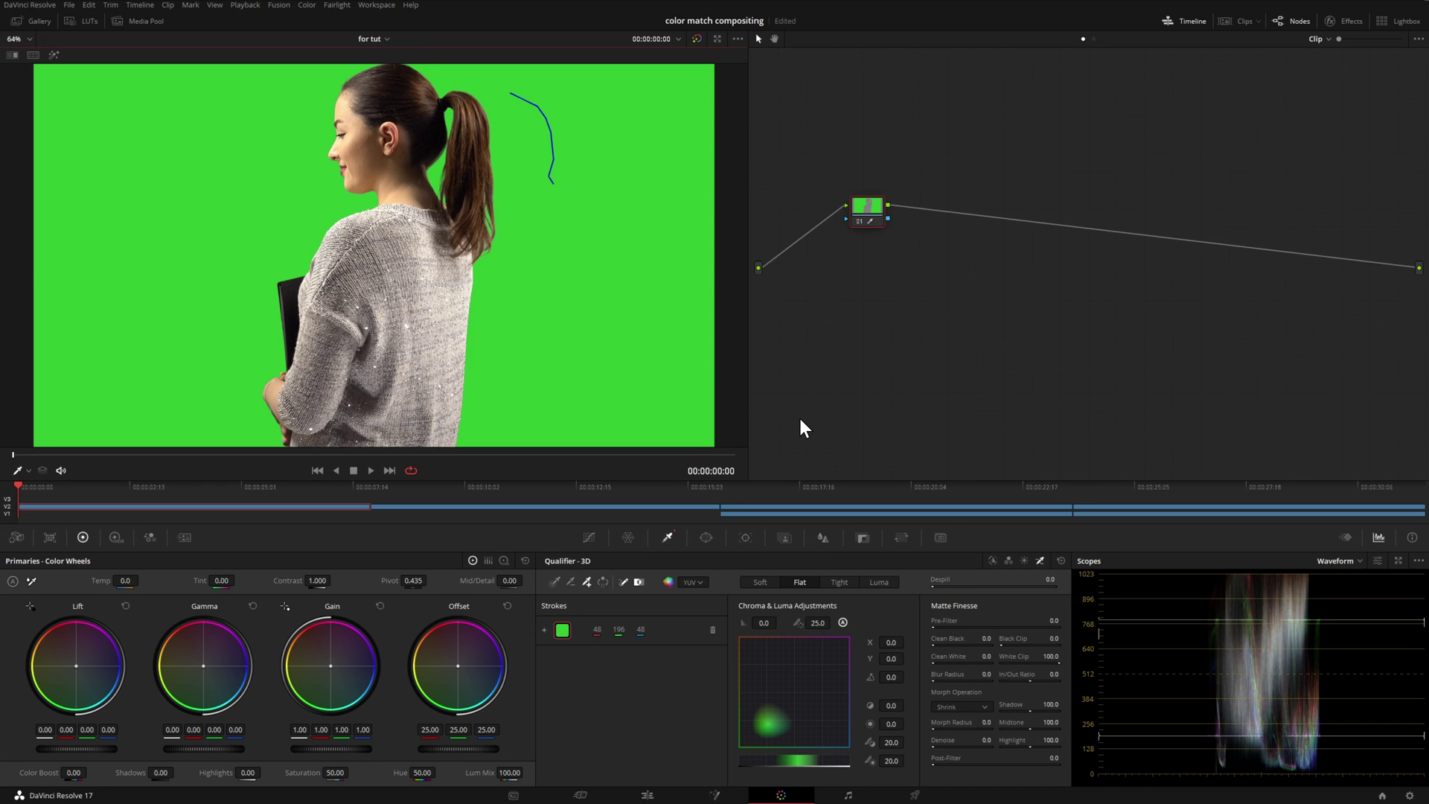
# Invert the 3D qualifier selection and turn on the highlight view to isolate the woman
pyautogui.click(603, 580)
pyautogui.click(53, 55)
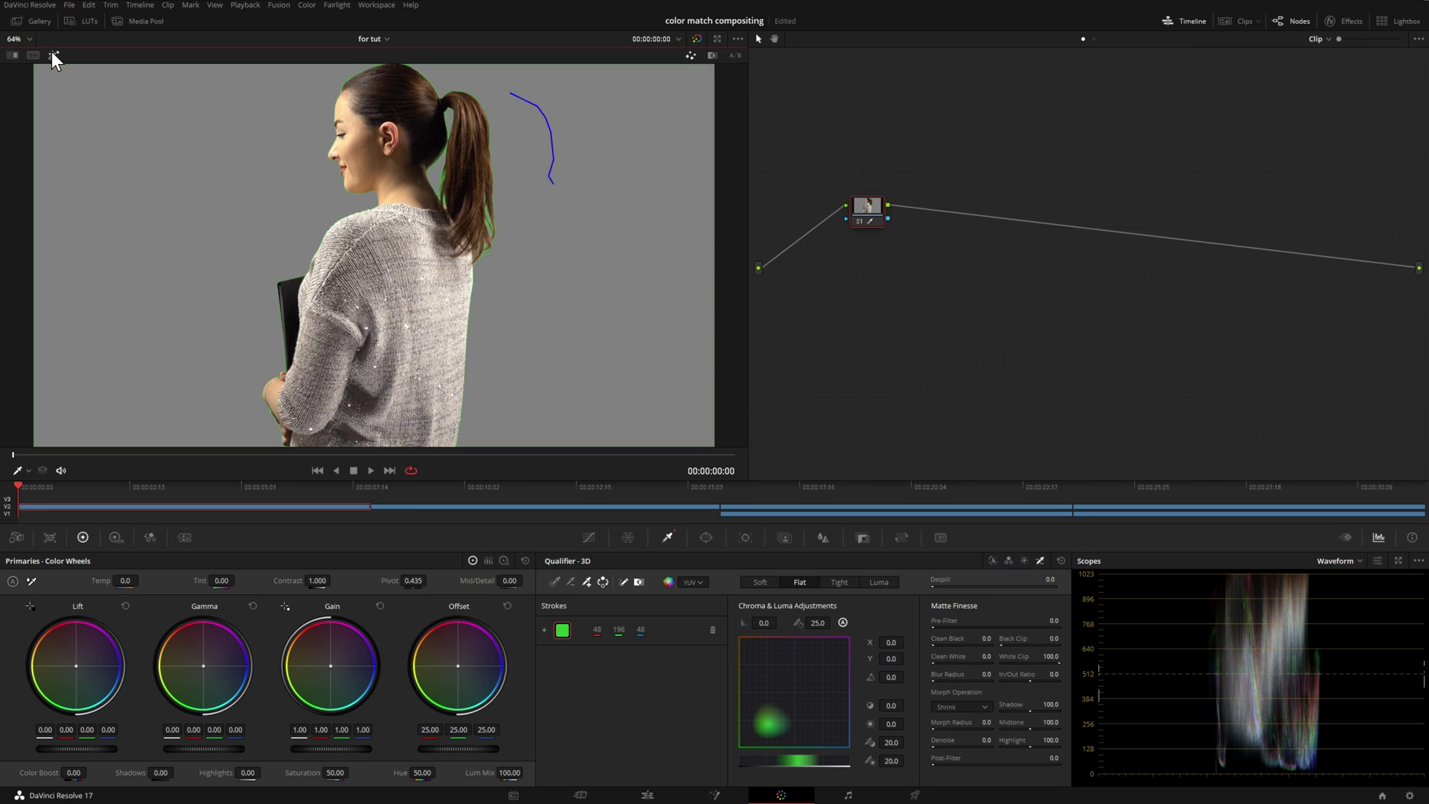
# Add a second qualifier stroke over the green fringe above the woman's forehead along her hairline
pyautogui.scroll(5, 429, 255)
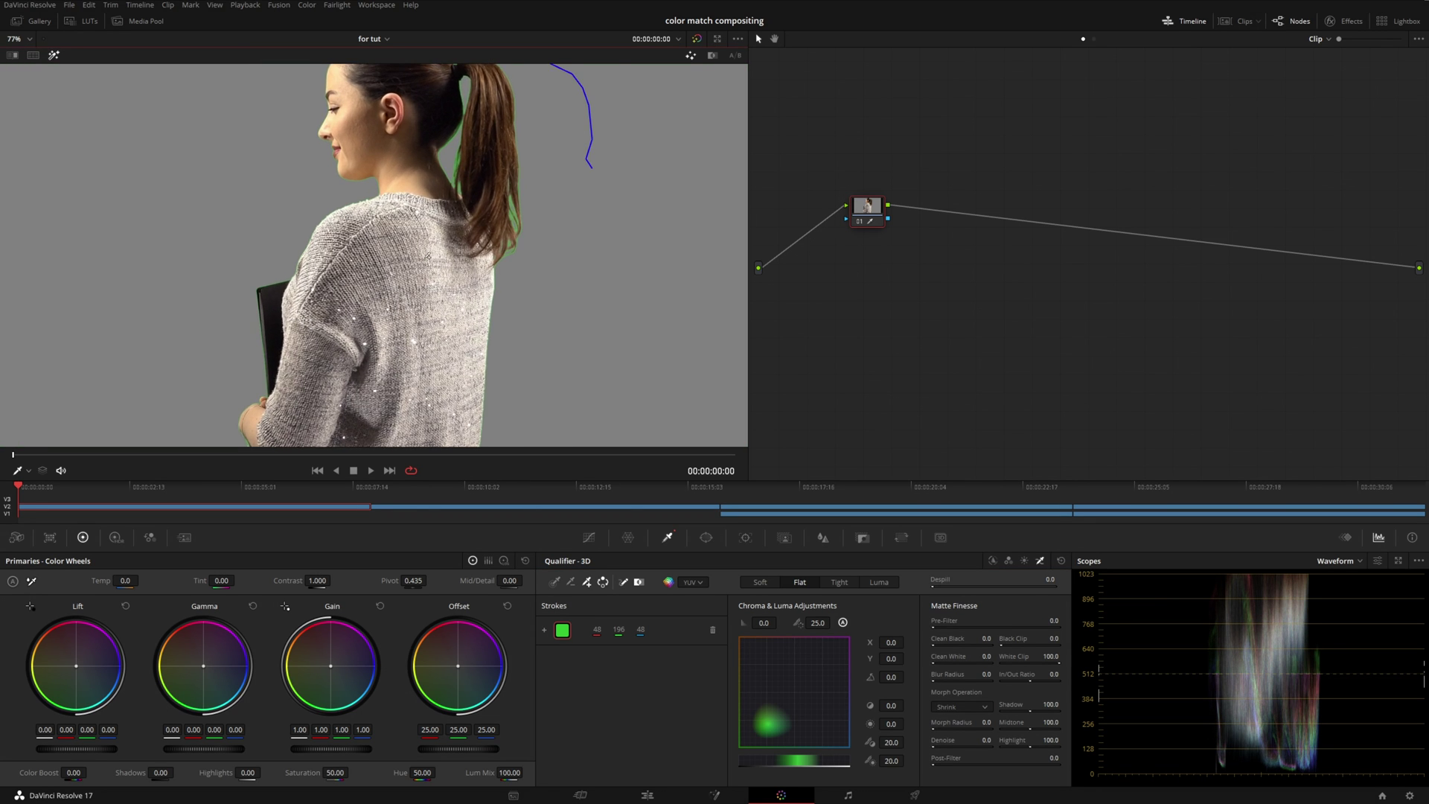
pyautogui.scroll(6, 430, 339)
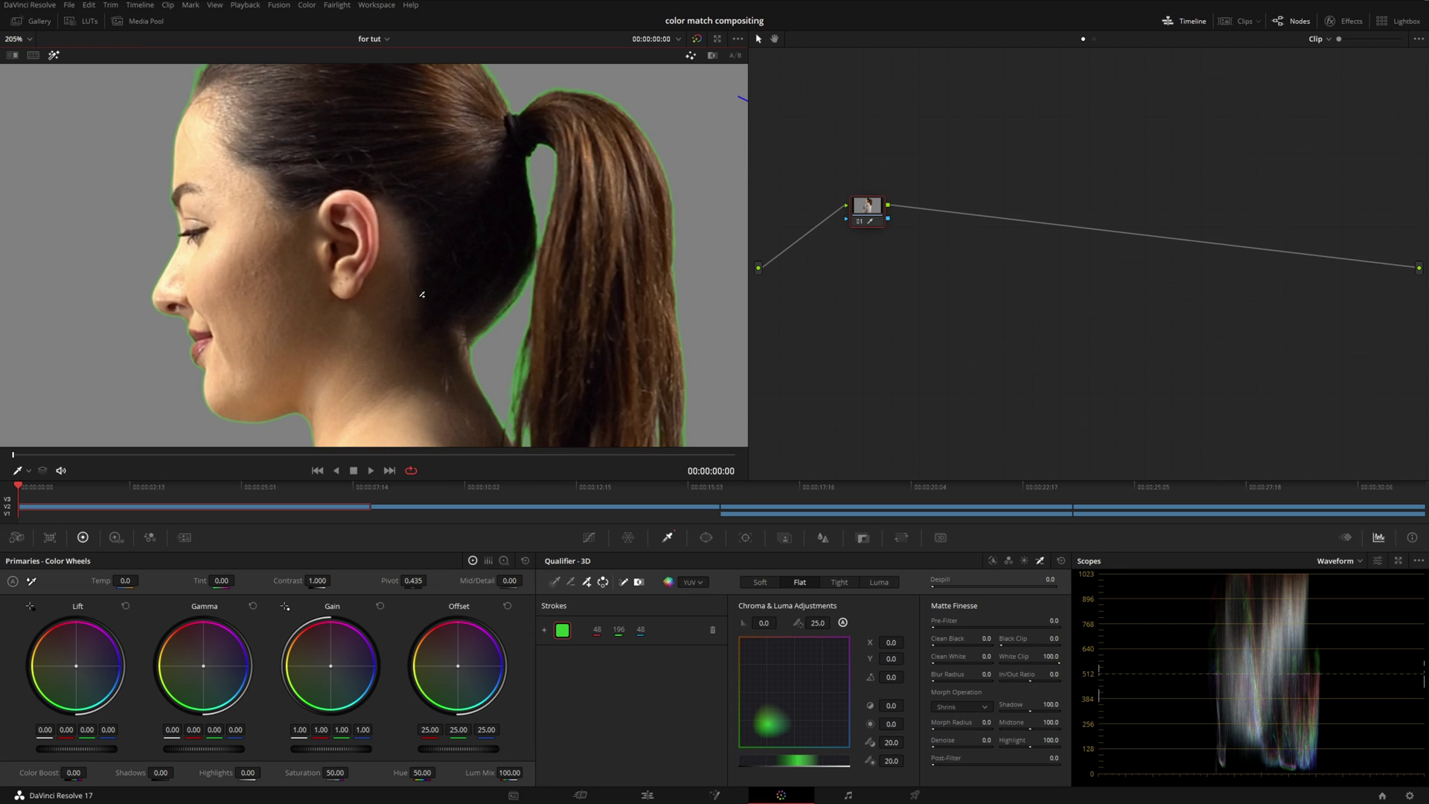
pyautogui.scroll(2, 417, 298)
pyautogui.scroll(-5, 319, 327)
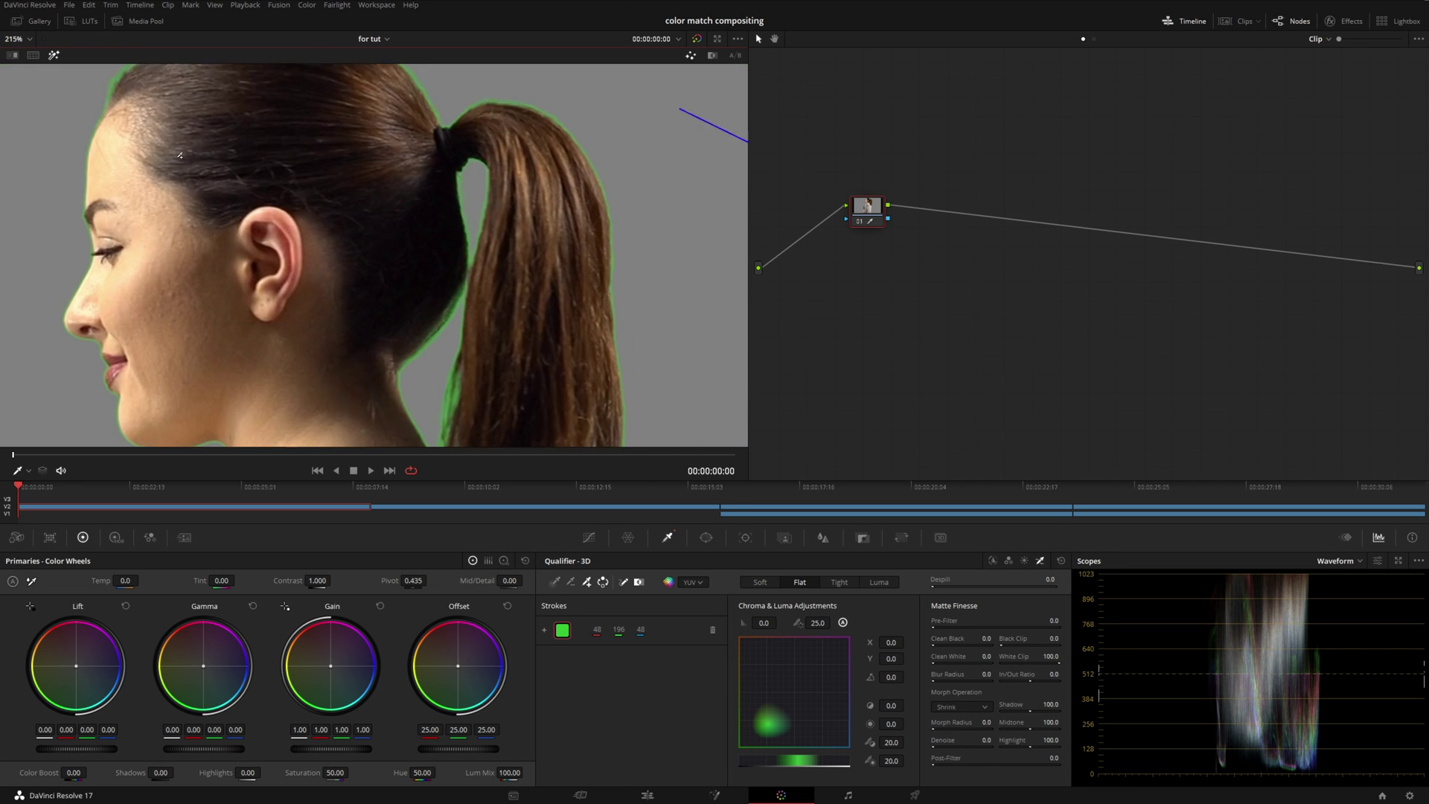
pyautogui.scroll(5, 332, 140)
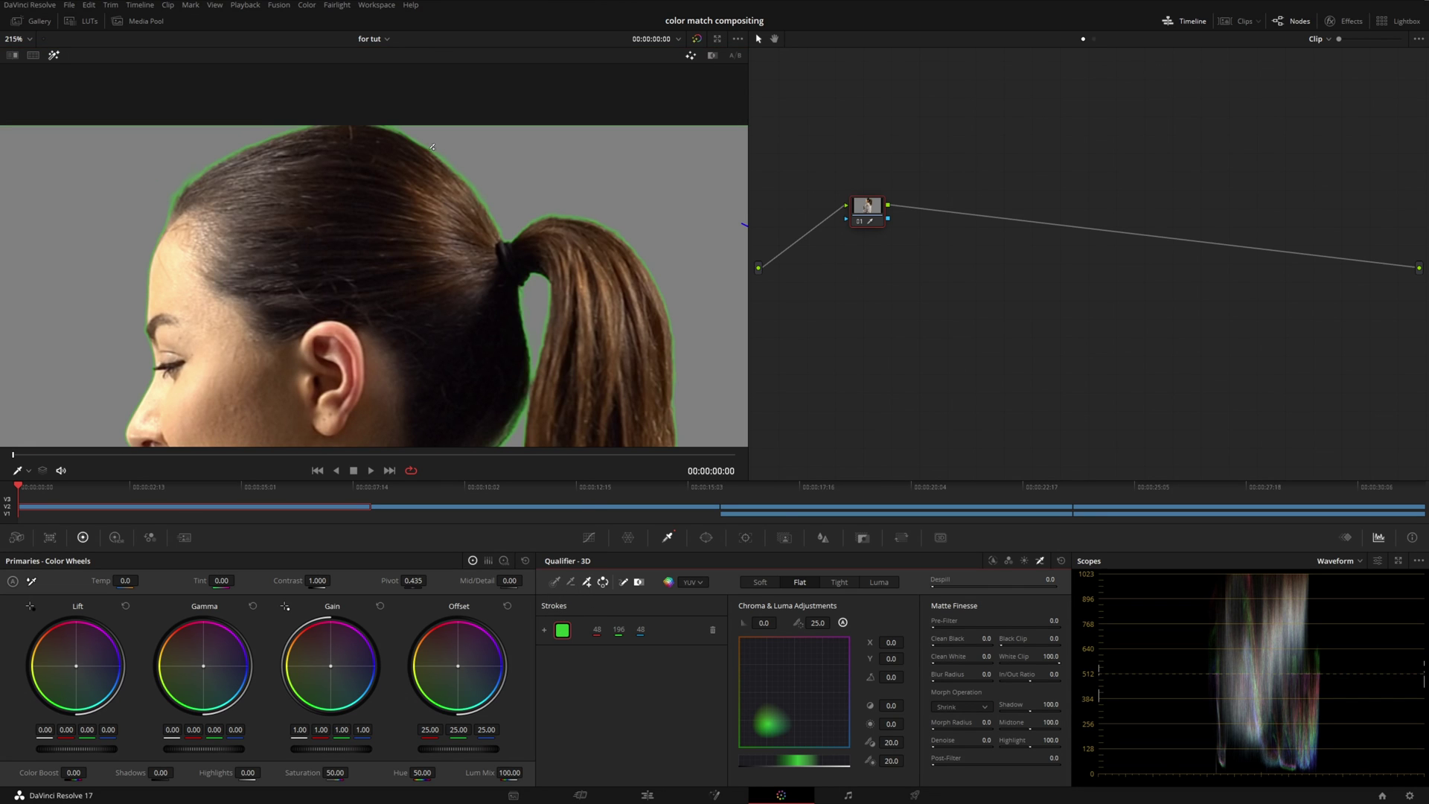
pyautogui.moveTo(174, 199)
pyautogui.mouseDown()
pyautogui.moveTo(195, 175)
pyautogui.moveTo(183, 183)
pyautogui.mouseUp()
# Try another stroke on the green fringe beside the ponytail, undo it, and set Despill to 95.5
pyautogui.scroll(-3, 480, 414)
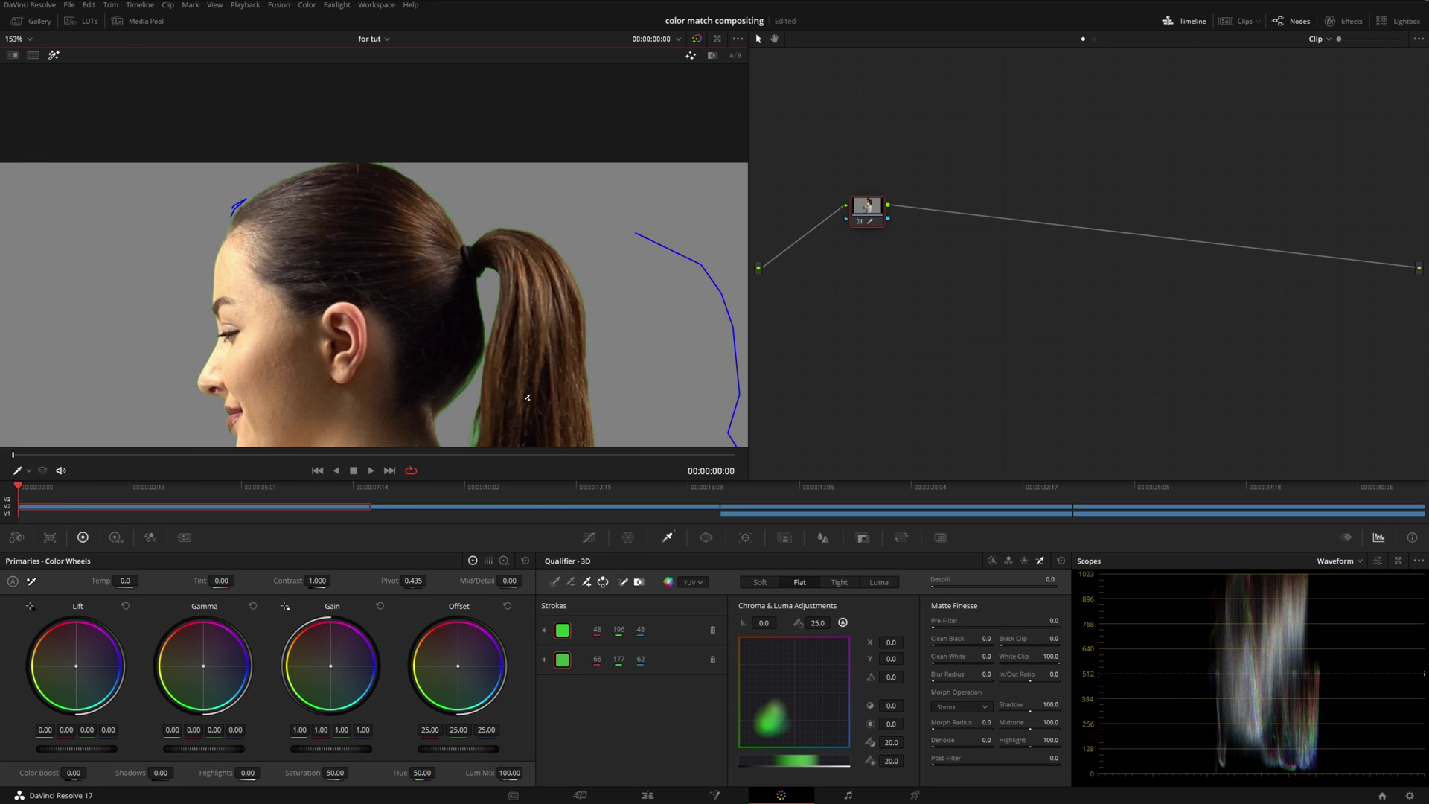
pyautogui.scroll(-3, 527, 403)
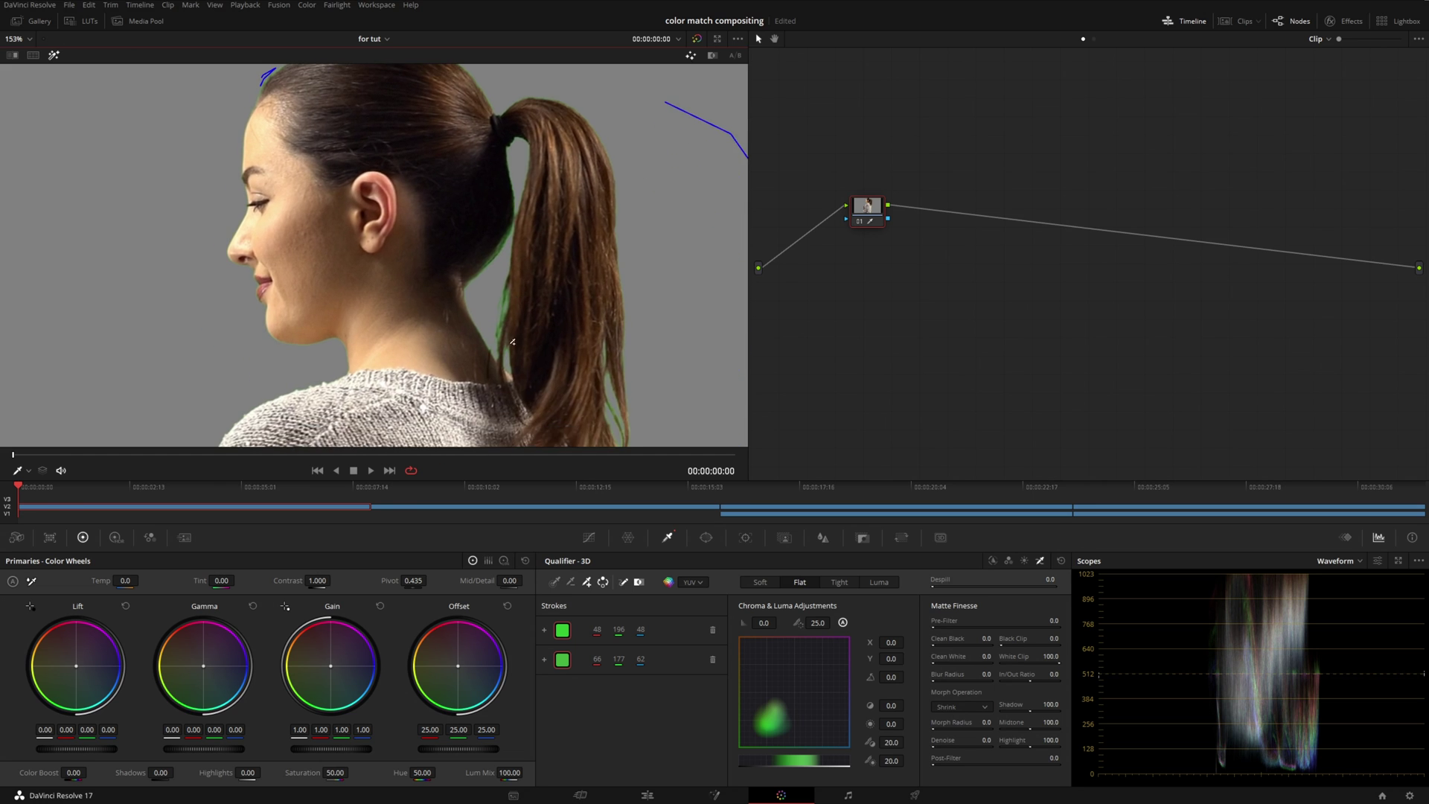
pyautogui.scroll(5, 511, 369)
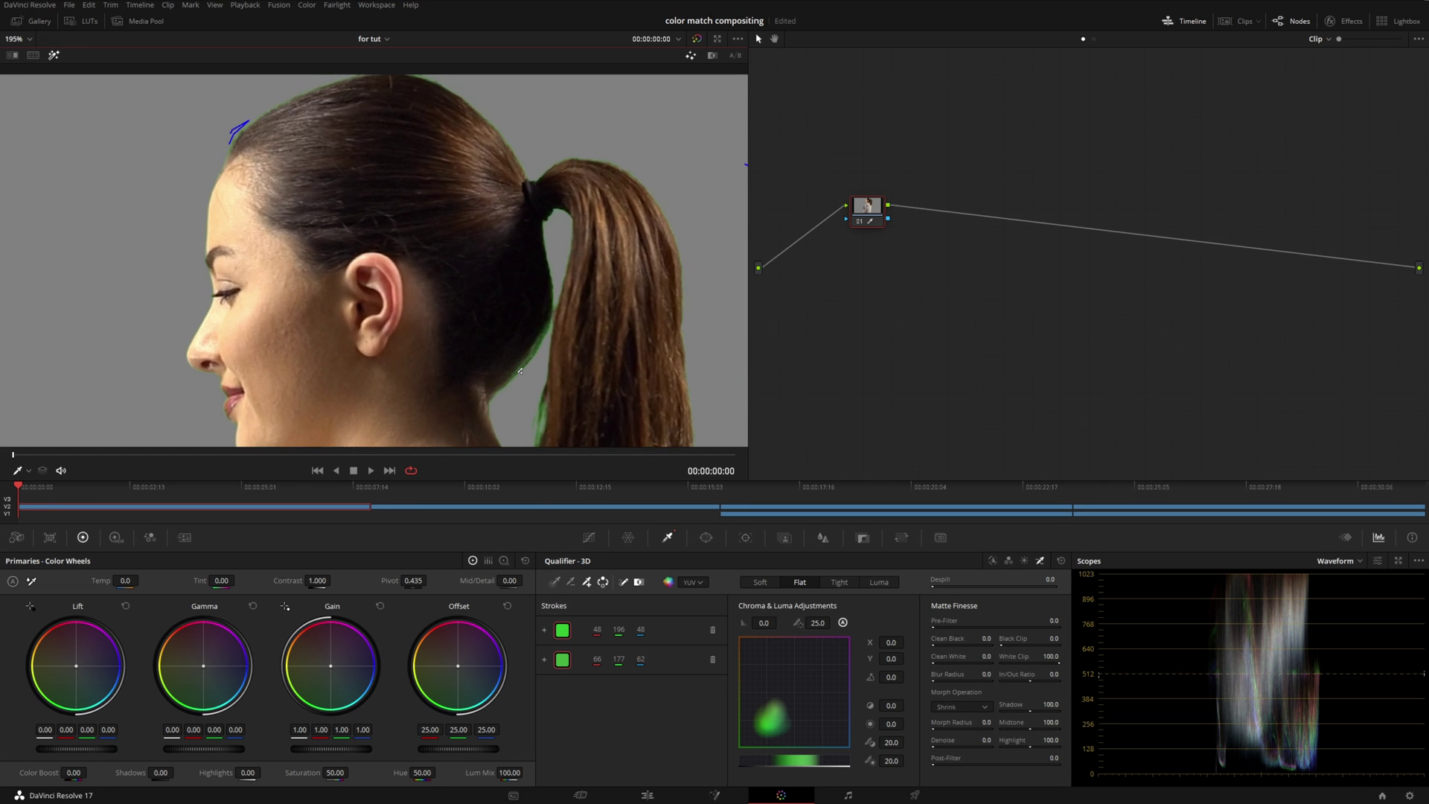
pyautogui.scroll(-2, 375, 227)
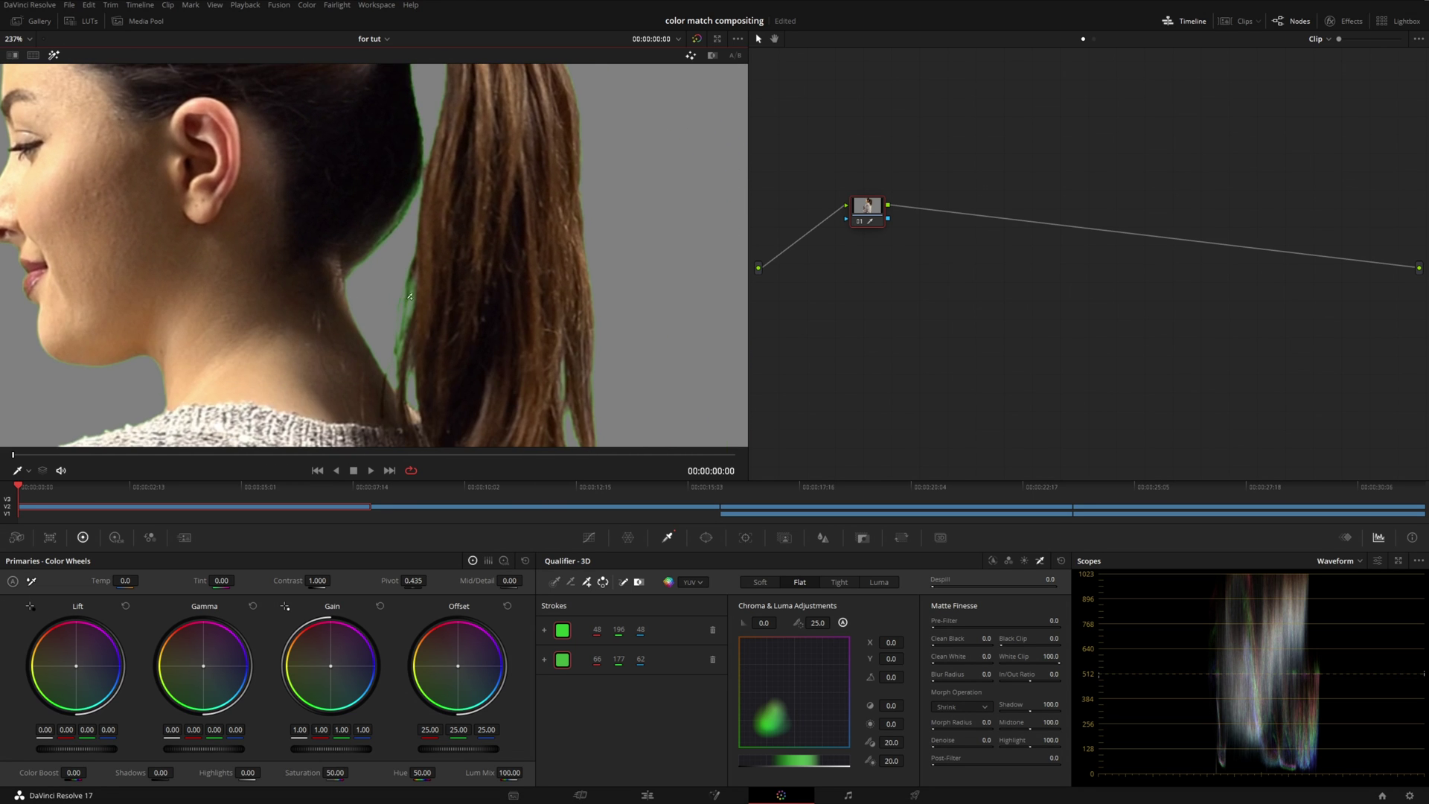
pyautogui.moveTo(413, 303); pyautogui.dragTo(408, 317)
pyautogui.hotkey('ctrl', 'z')
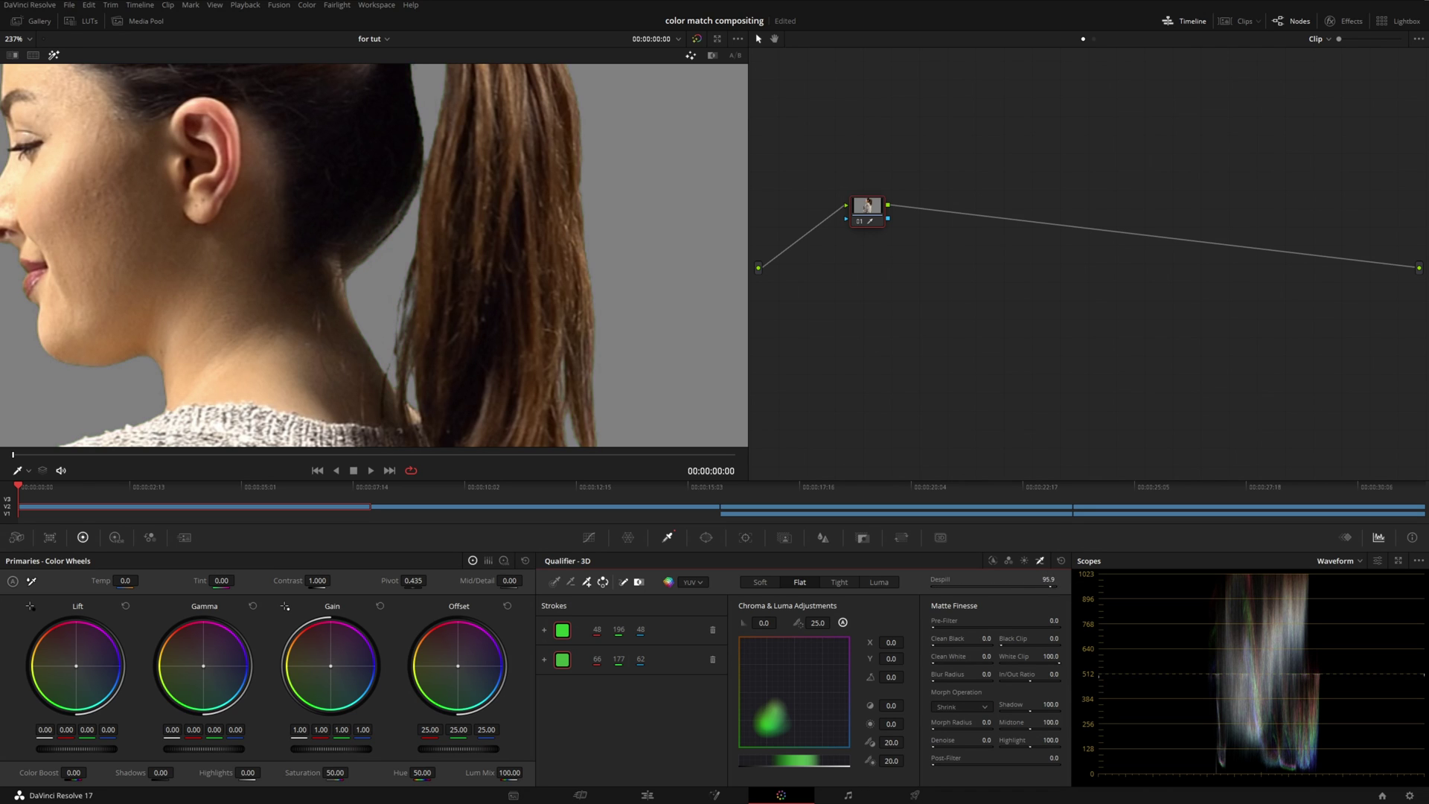
# Hide the qualifier strokes in the viewer and inspect the key's edges around the hair and sweater, ending with the whole frame fitted
pyautogui.scroll(-3, 631, 347)
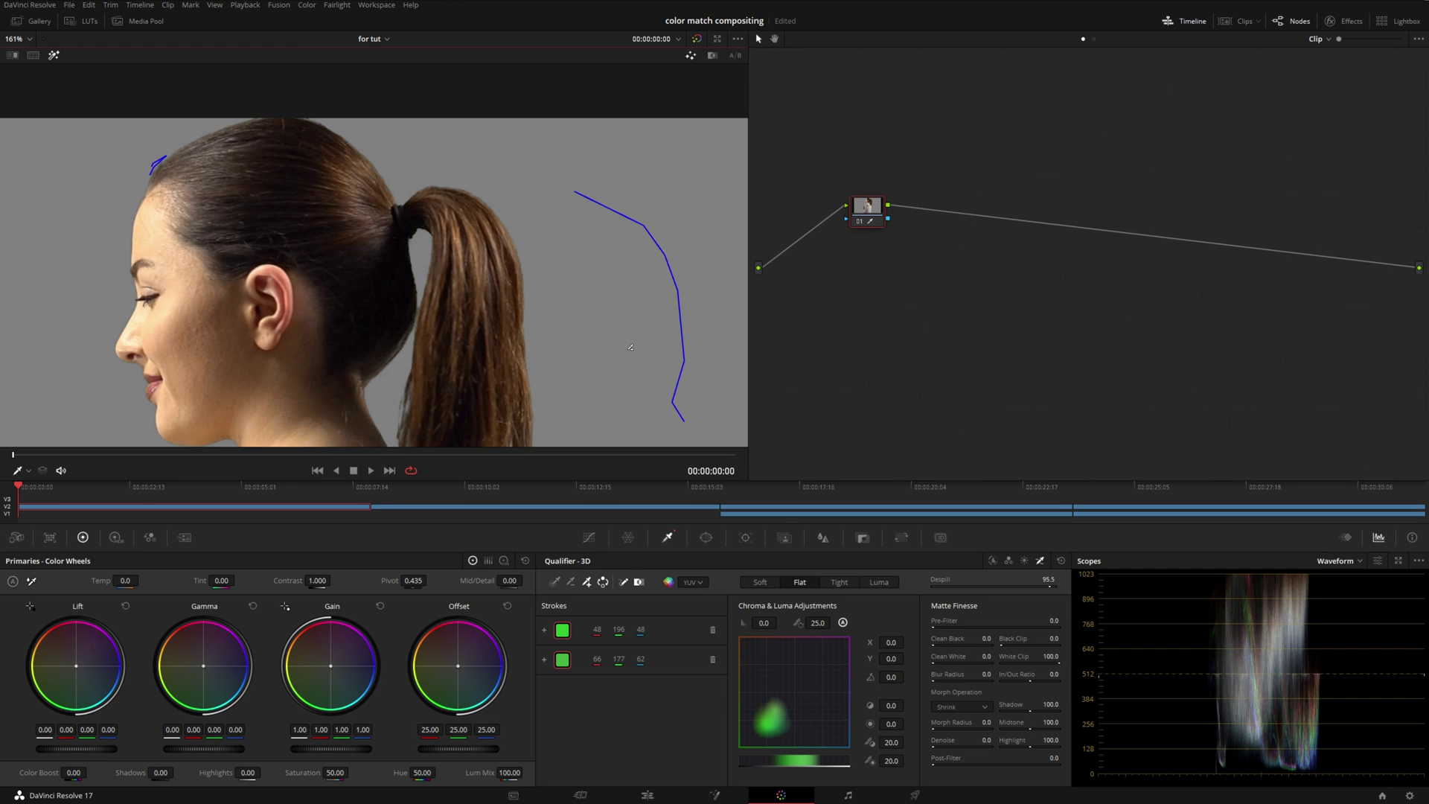
pyautogui.click(623, 583)
pyautogui.scroll(-5, 467, 329)
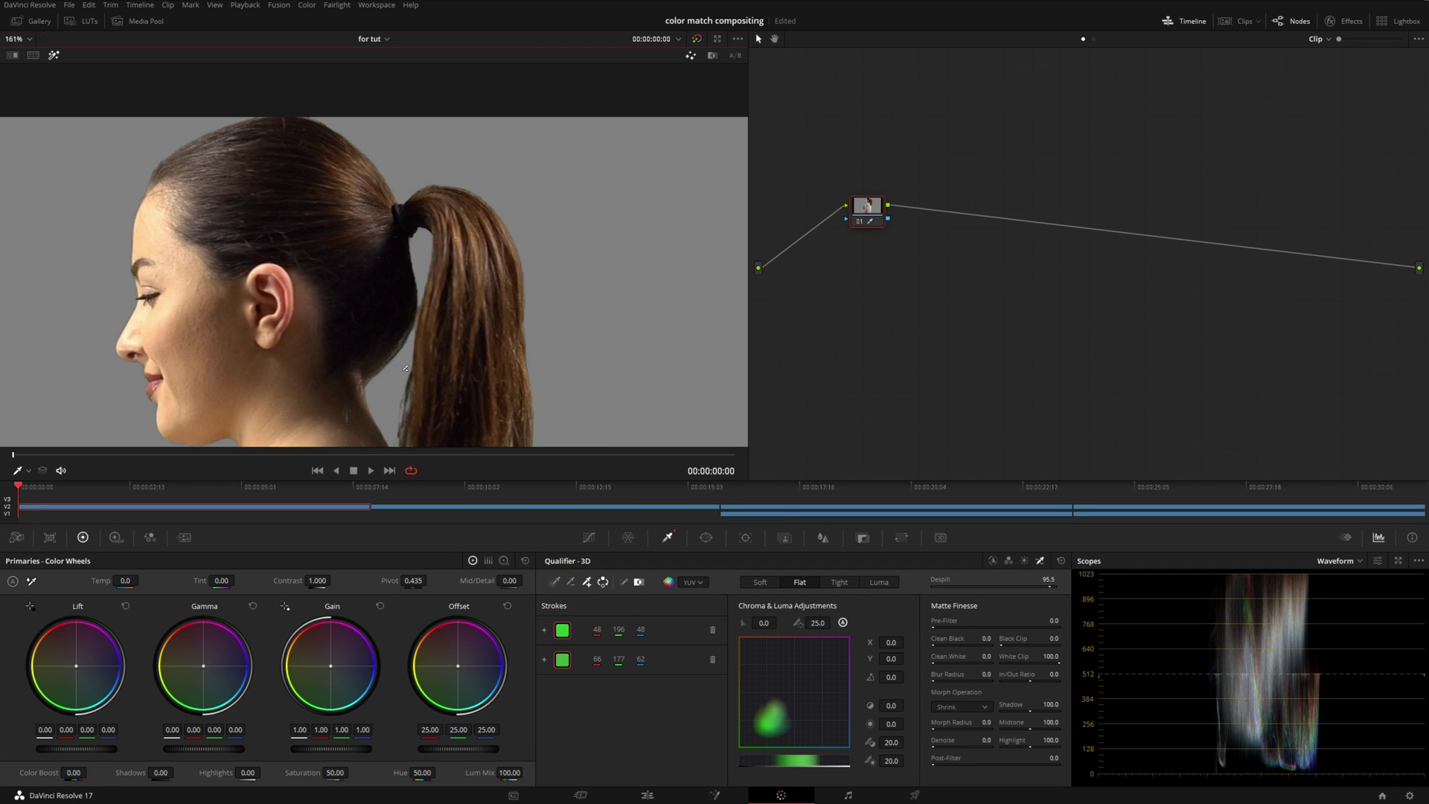
pyautogui.scroll(5, 420, 318)
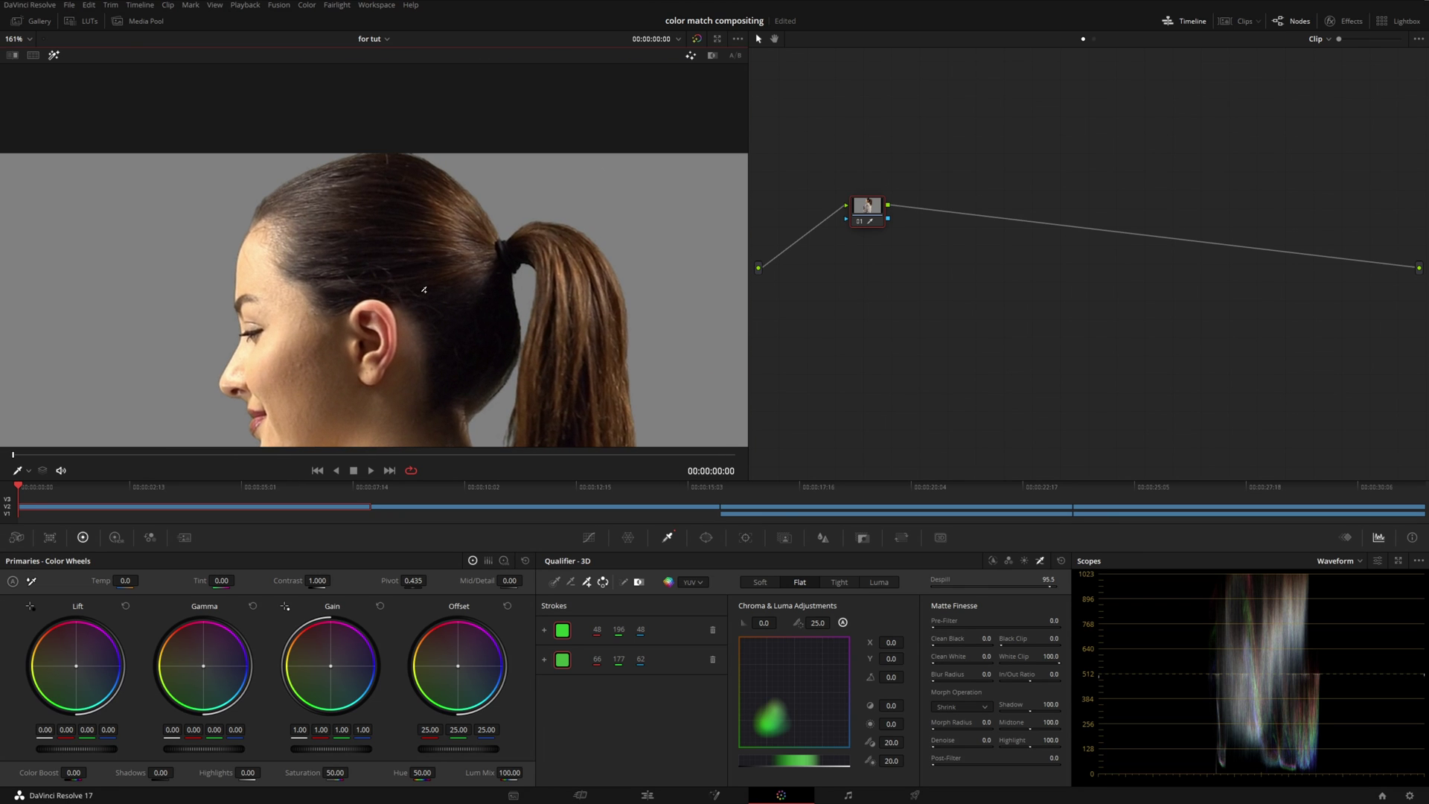
pyautogui.scroll(-5, 424, 290)
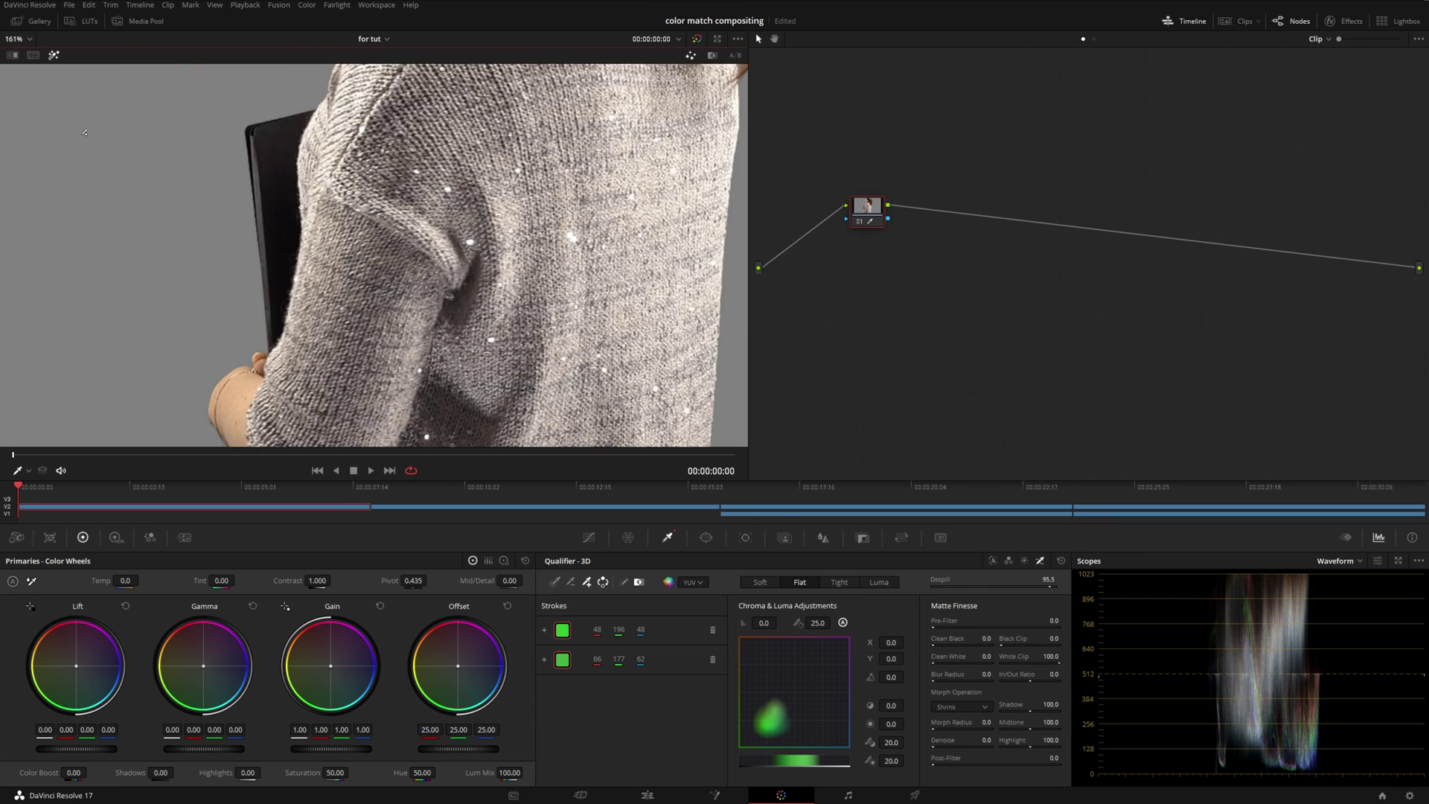
pyautogui.click(21, 39)
pyautogui.click(20, 56)
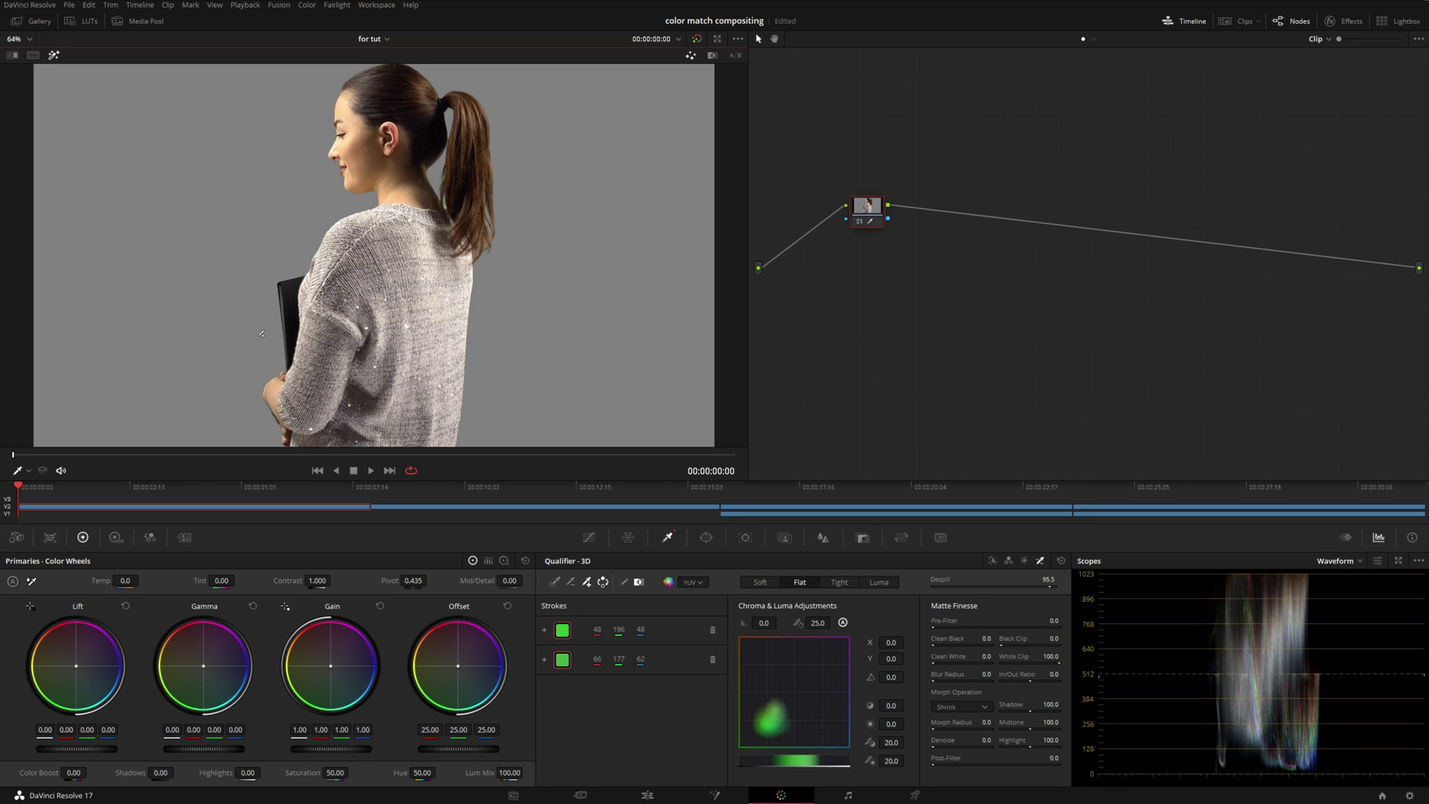
# Play the clip to check the key in motion, stop playback, and turn off the highlight view
pyautogui.click(359, 470)
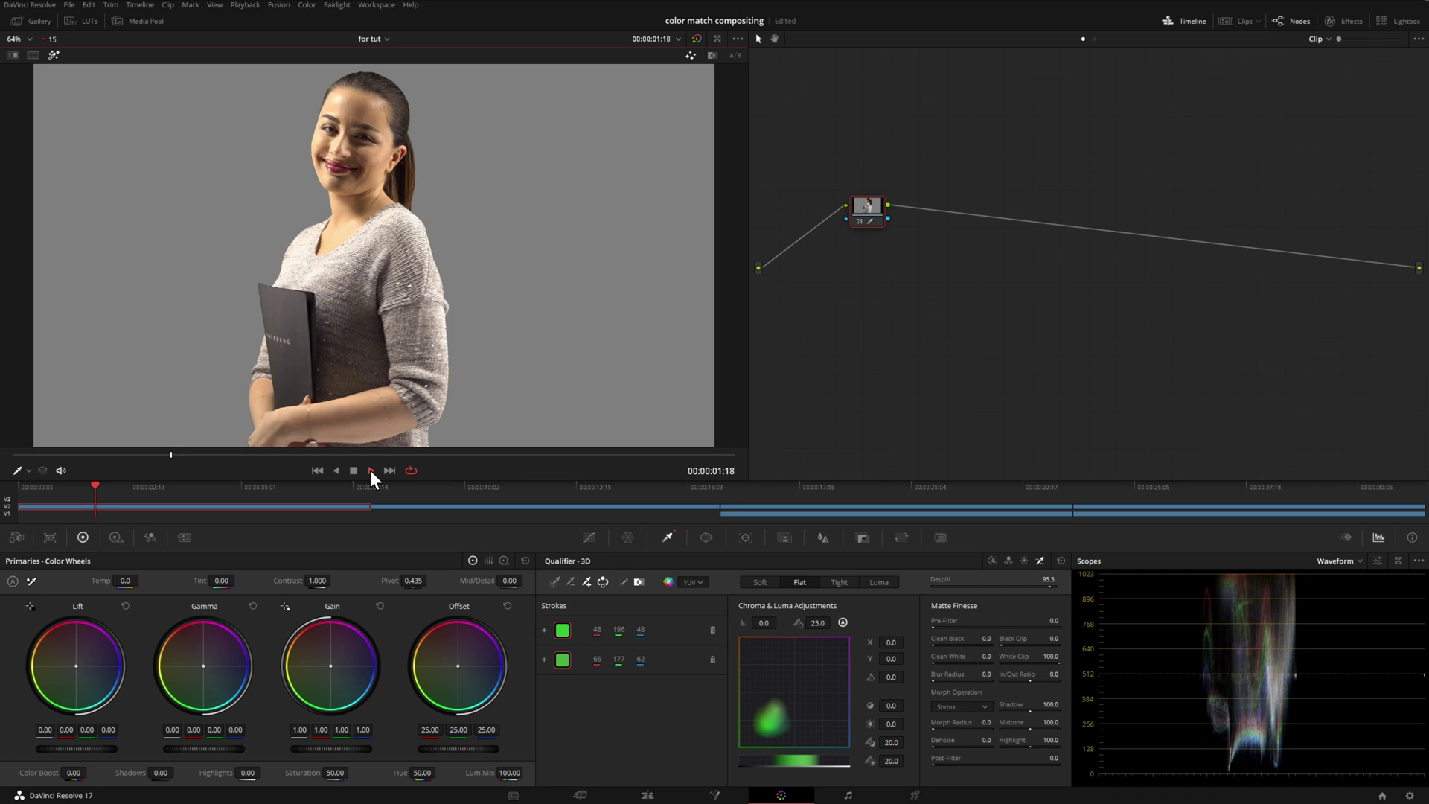
pyautogui.click(353, 470)
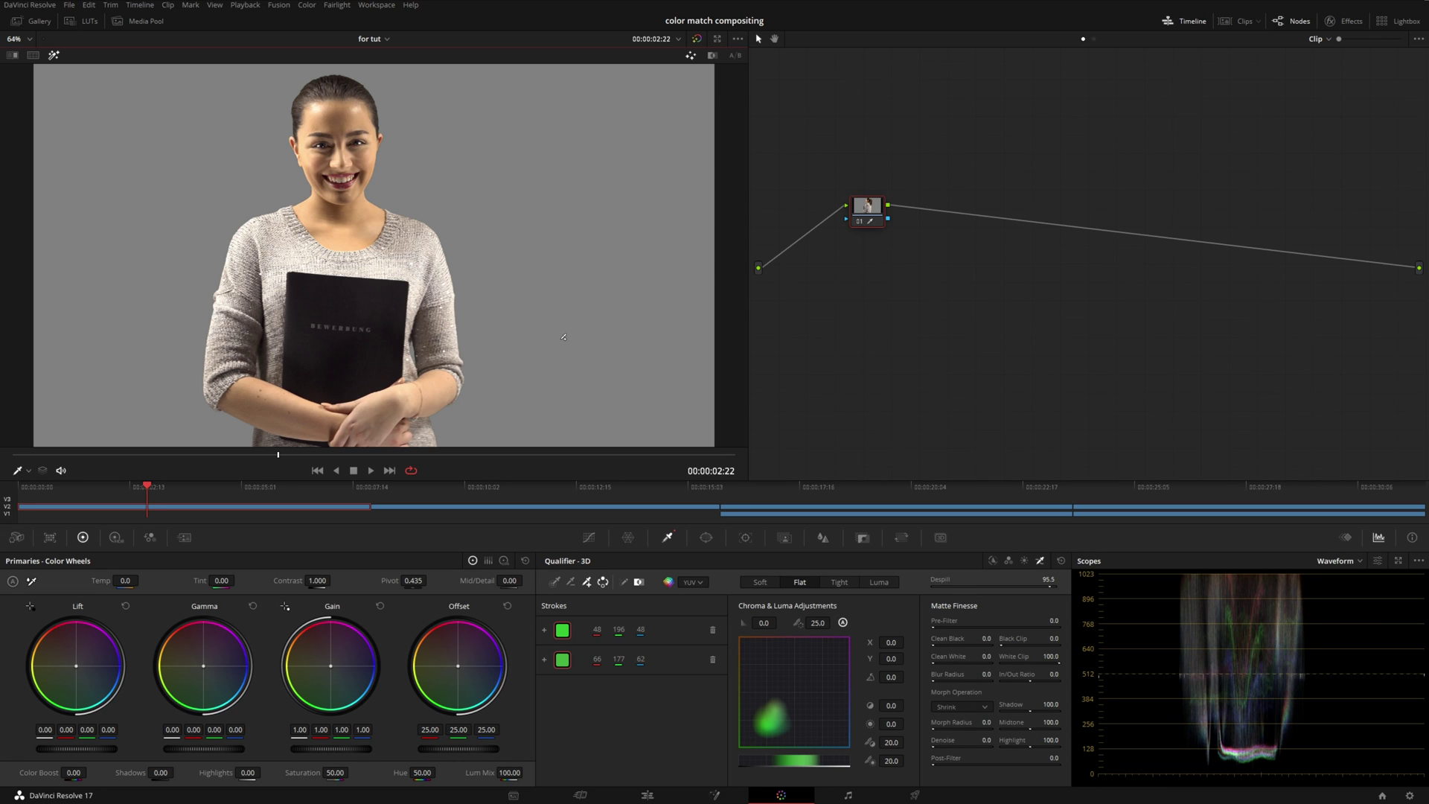
pyautogui.click(54, 55)
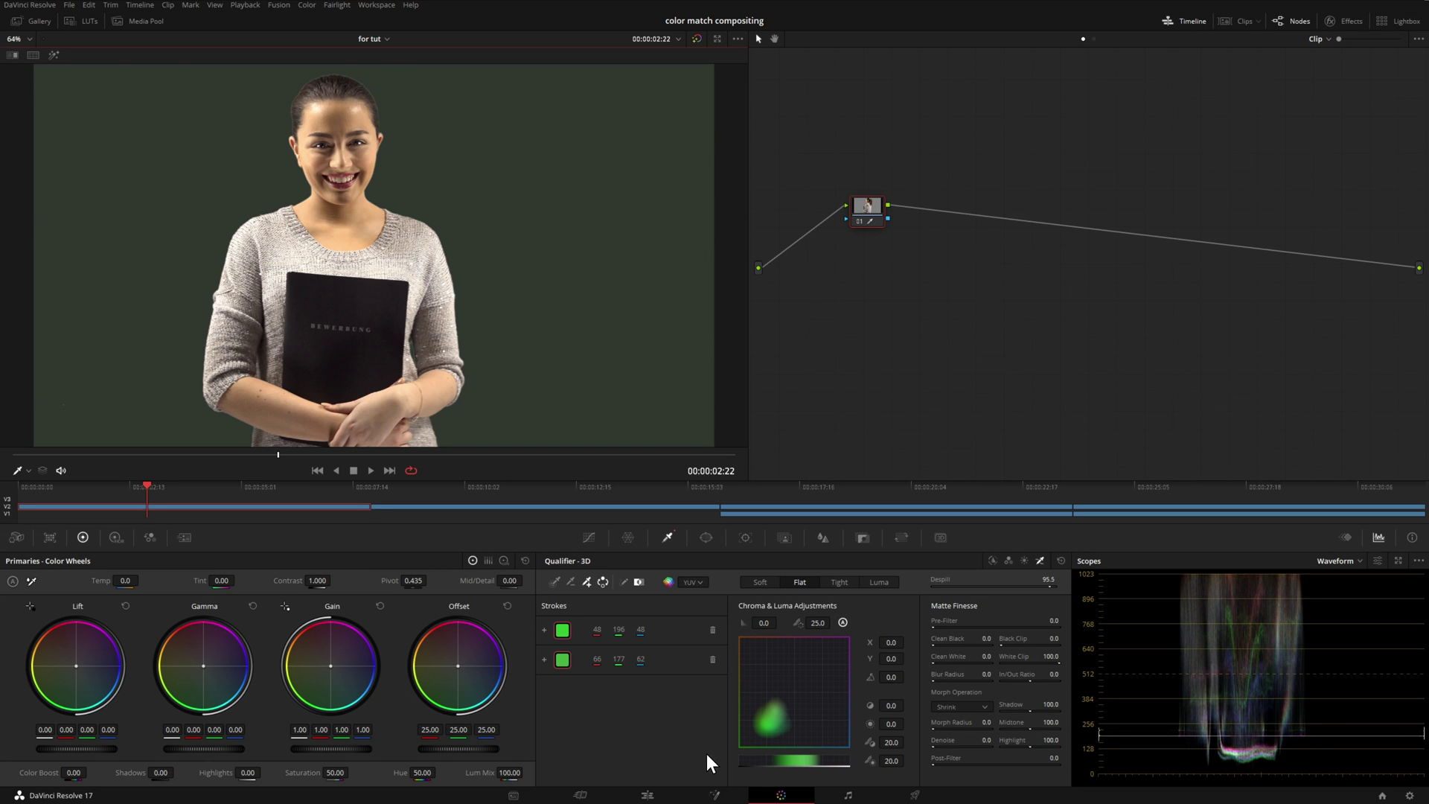
# On the Edit page, place the woman-sitting-in-a-library clip on Video 1 beneath the first green-screen clip
pyautogui.click(651, 795)
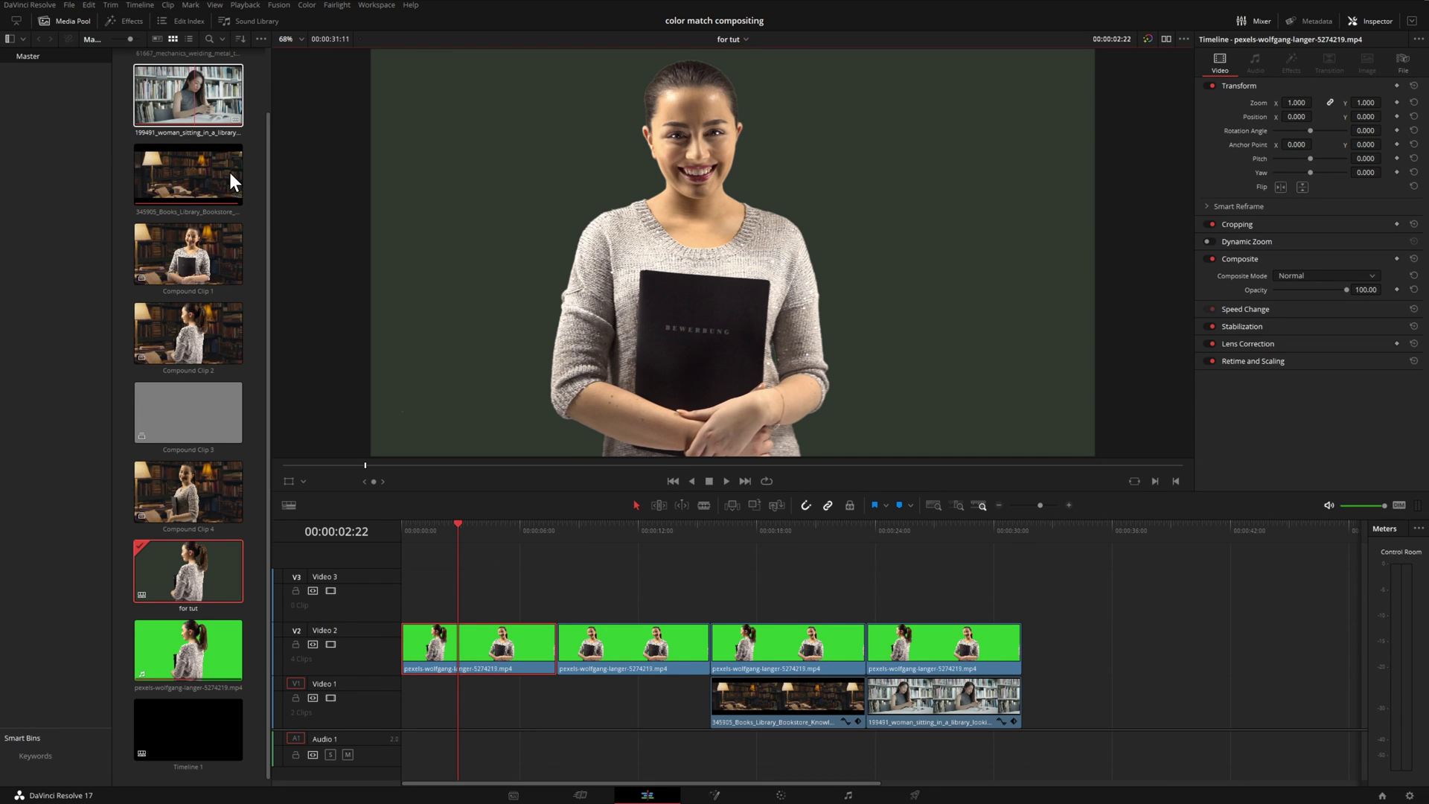
pyautogui.moveTo(224, 112); pyautogui.dragTo(407, 712)
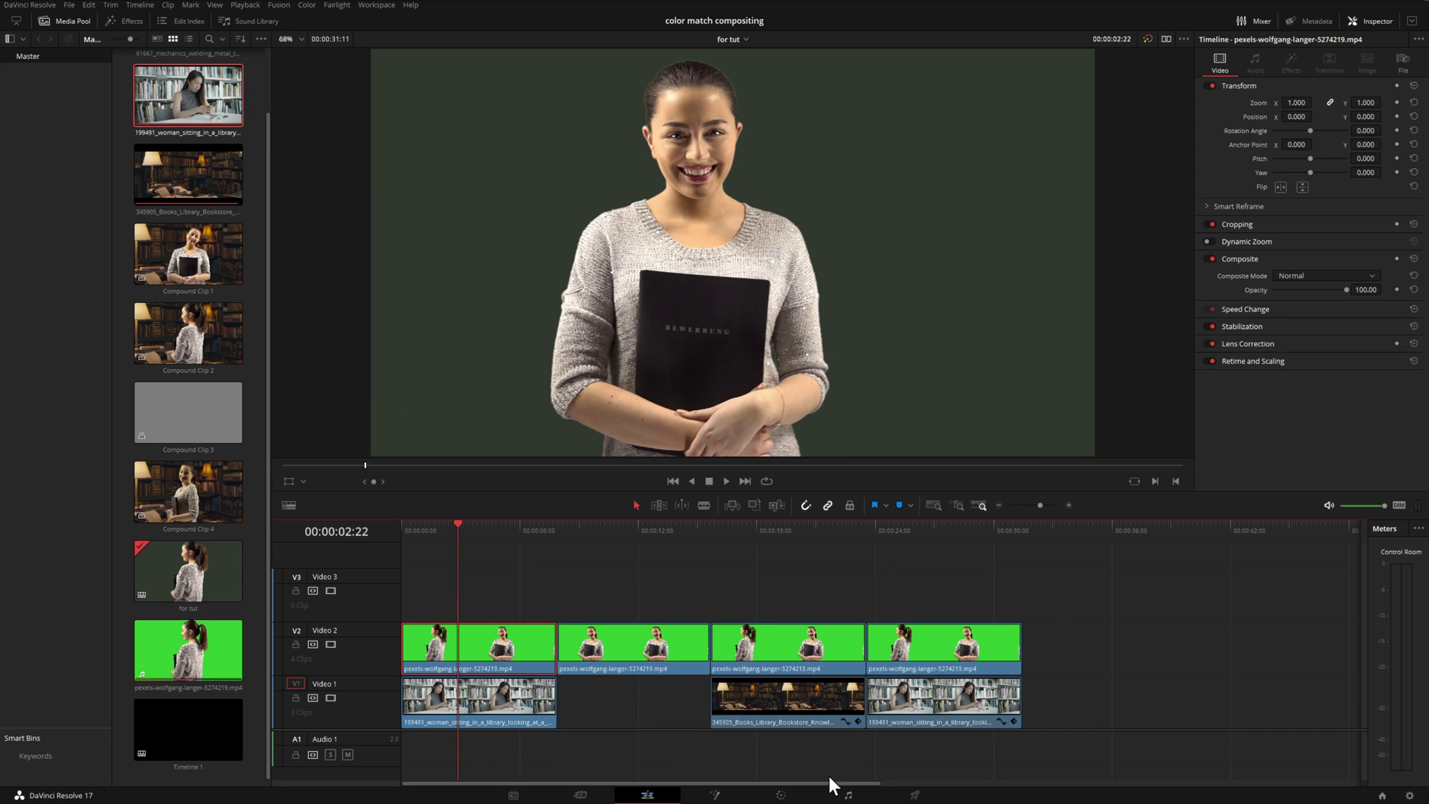
# On the Color page, add an alpha output to the node graph and connect the keyed node's alpha to it
pyautogui.click(788, 798)
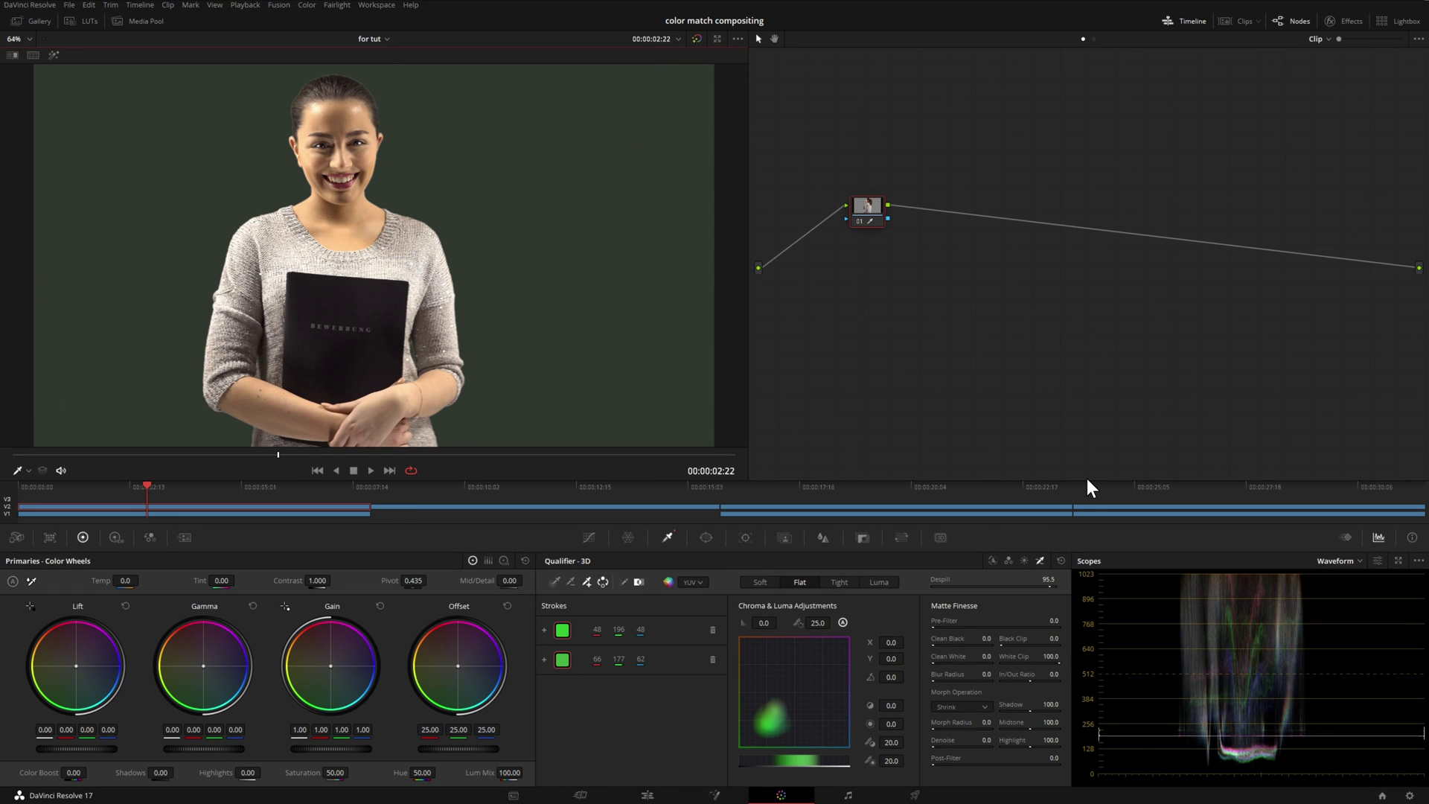
pyautogui.rightClick(967, 305)
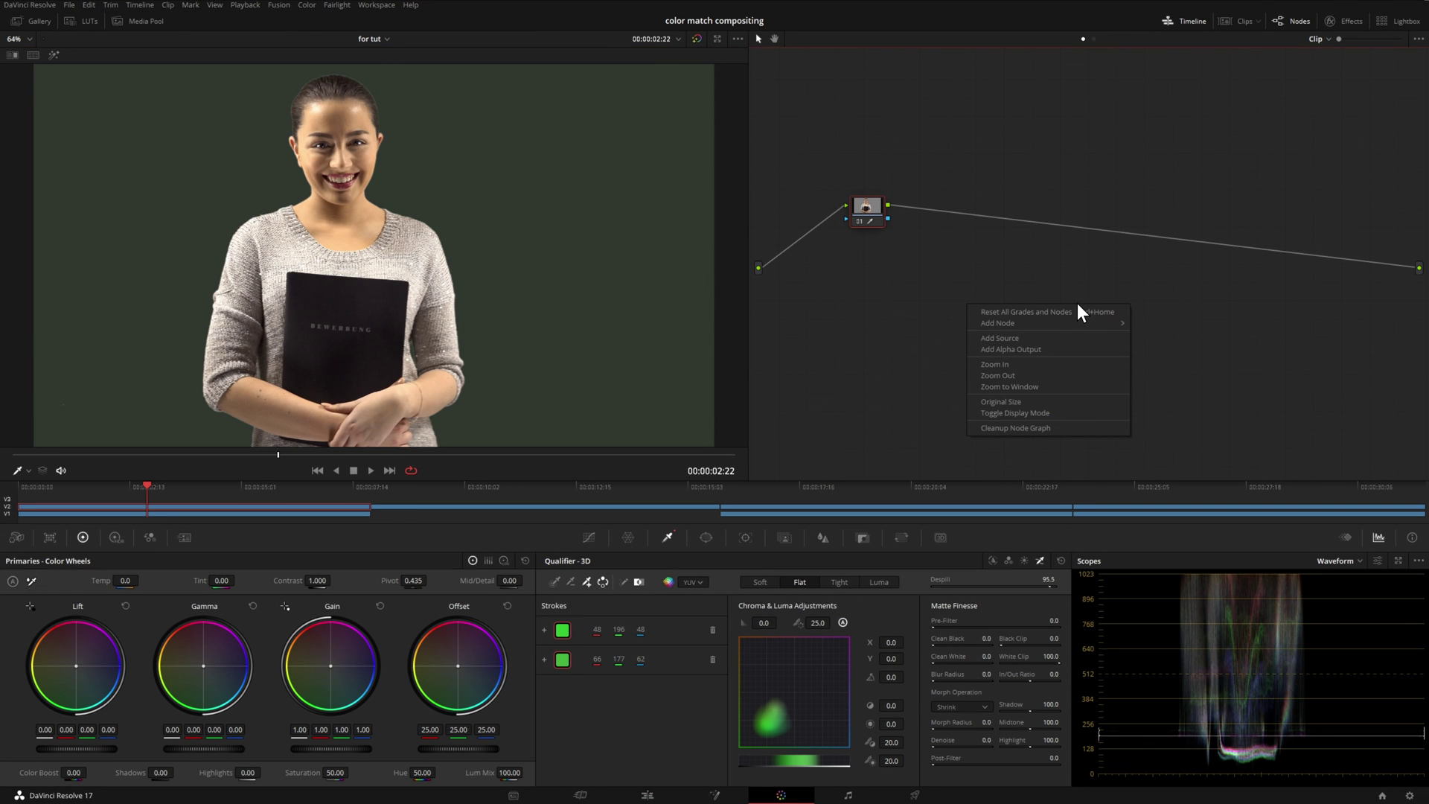
pyautogui.click(1057, 352)
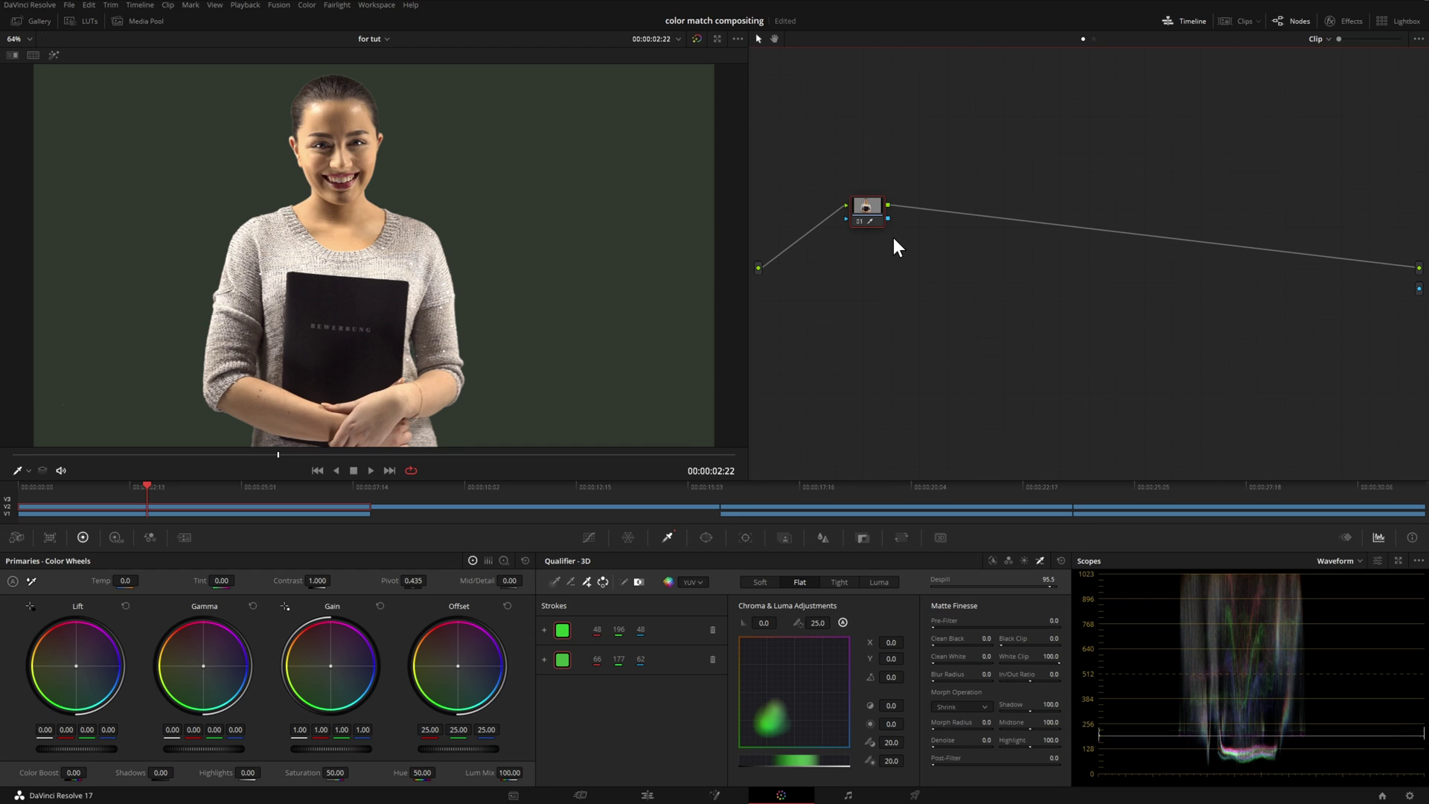
pyautogui.moveTo(889, 219); pyautogui.dragTo(1419, 288)
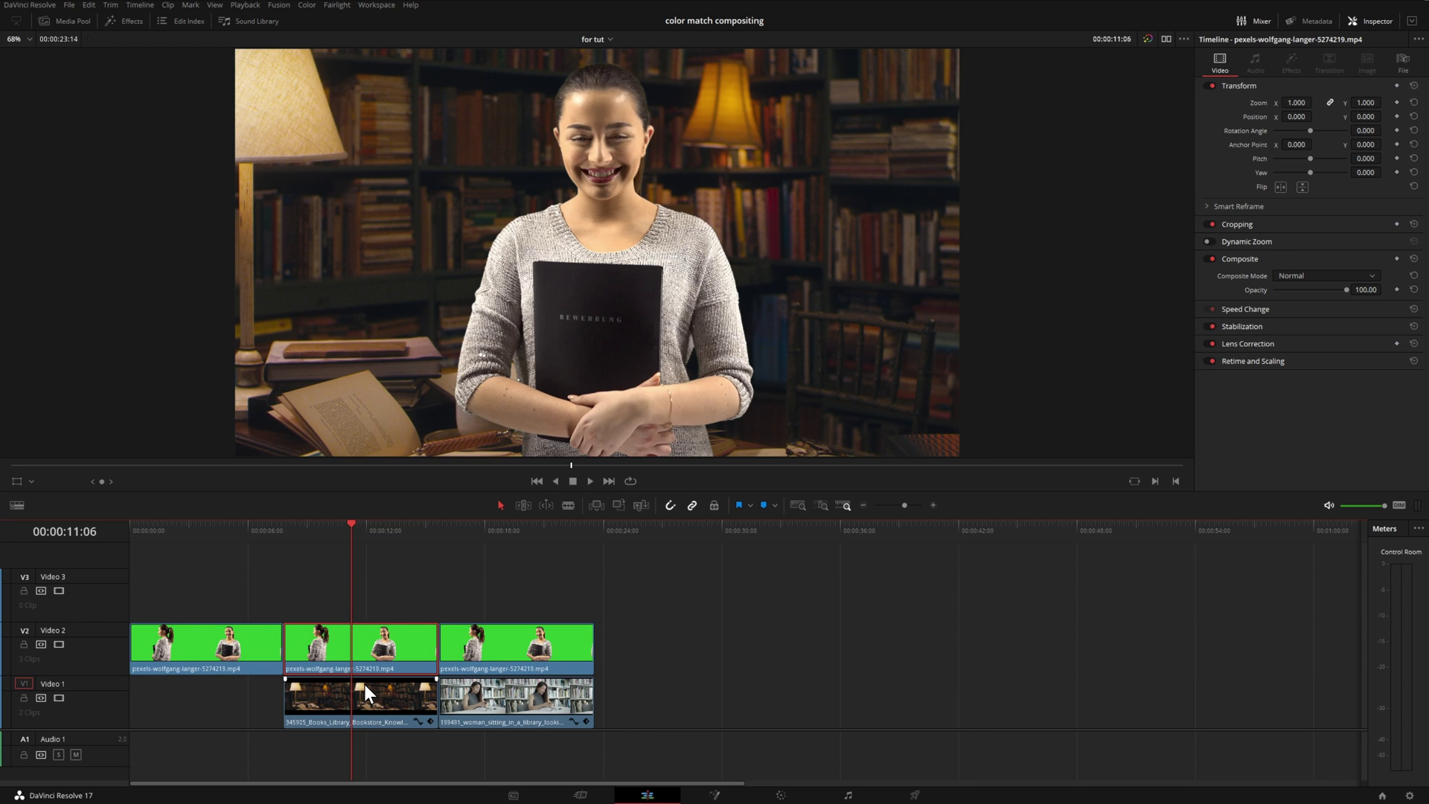
# Add a Solid Color generator on Video 3 above the second green-screen clip and extend it to that clip's end
pyautogui.click(129, 22)
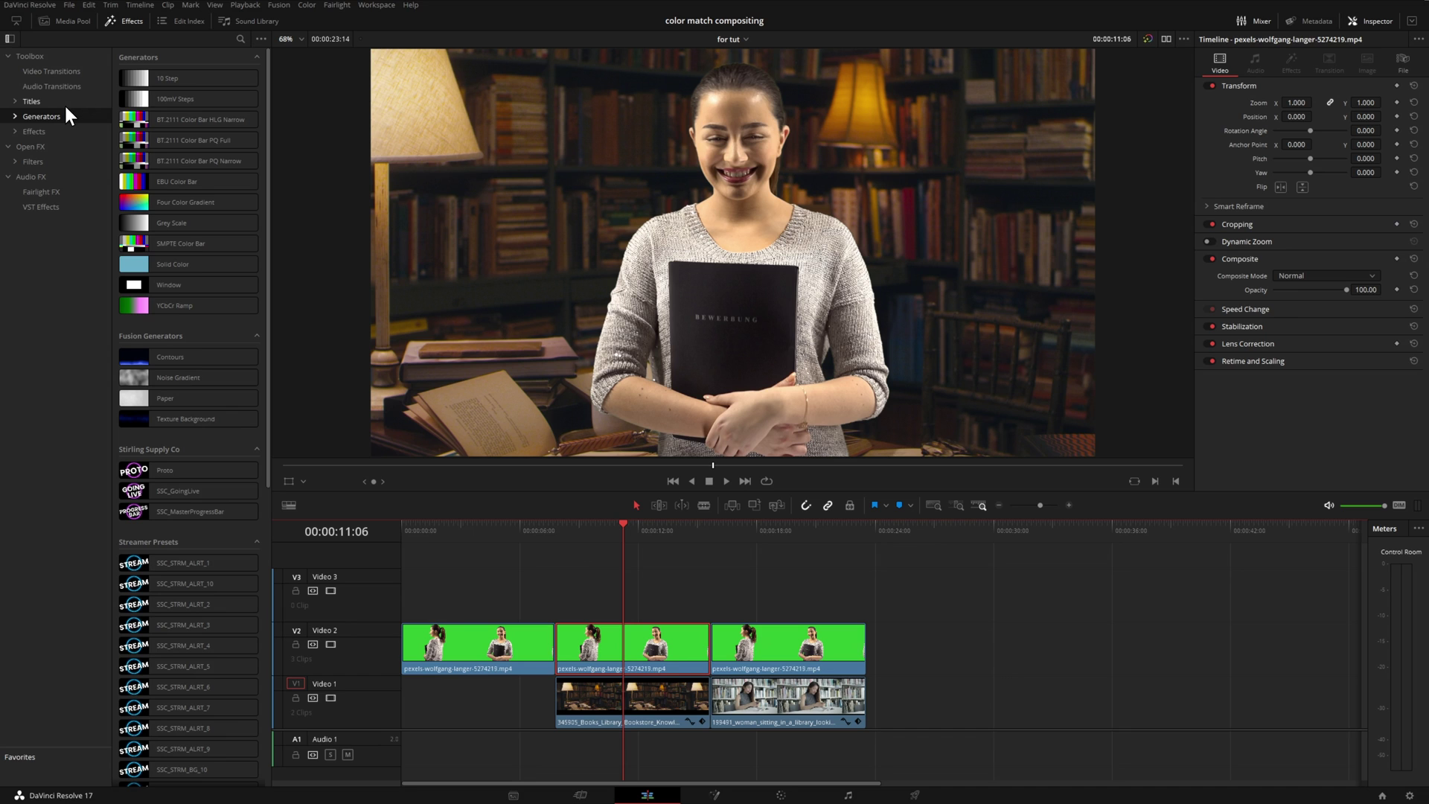
pyautogui.moveTo(187, 262); pyautogui.dragTo(562, 614)
pyautogui.moveTo(649, 589); pyautogui.dragTo(709, 592)
pyautogui.click(676, 602)
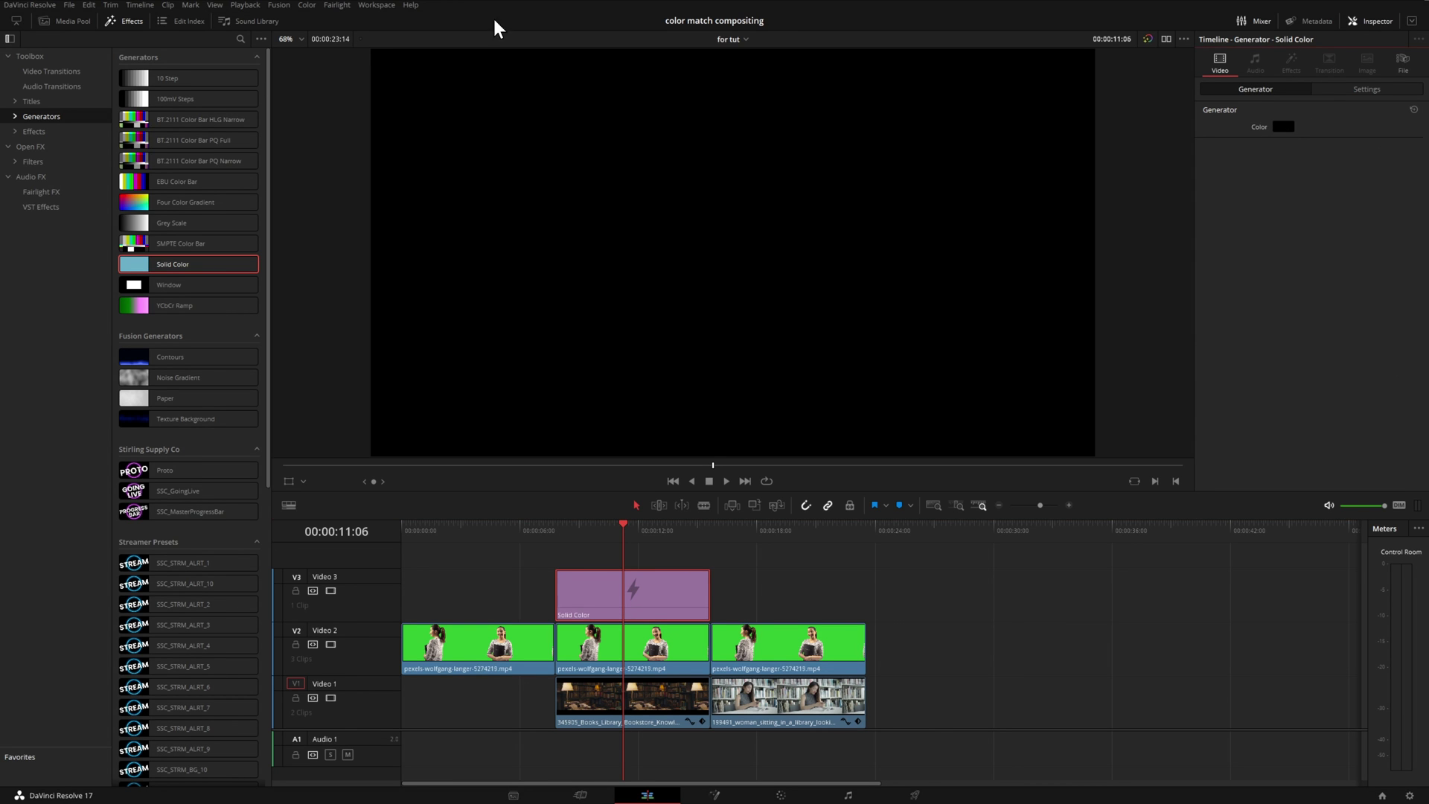
pyautogui.click(130, 21)
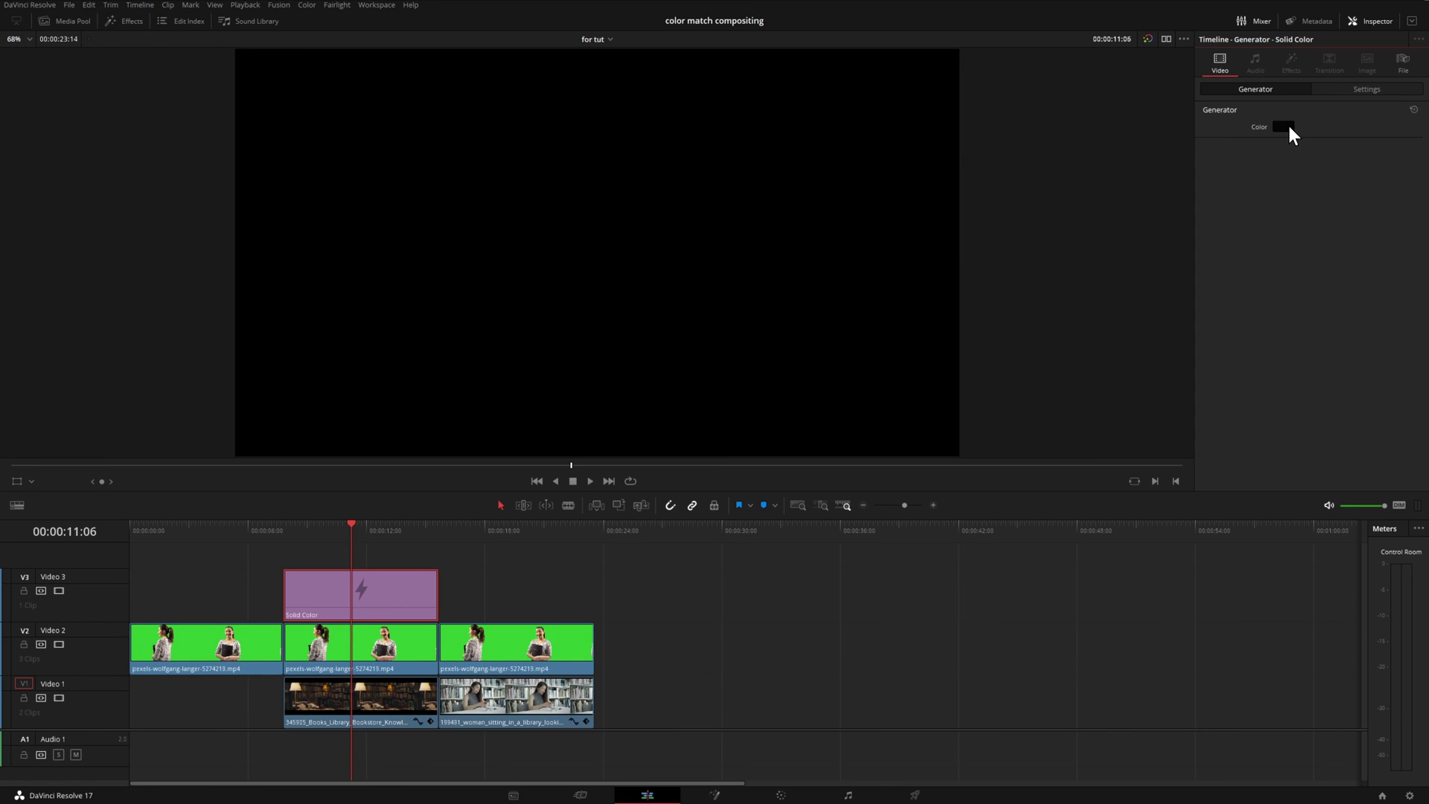
# Set the Solid Color generator to a neutral mid-grey with a value of 127
pyautogui.click(1287, 128)
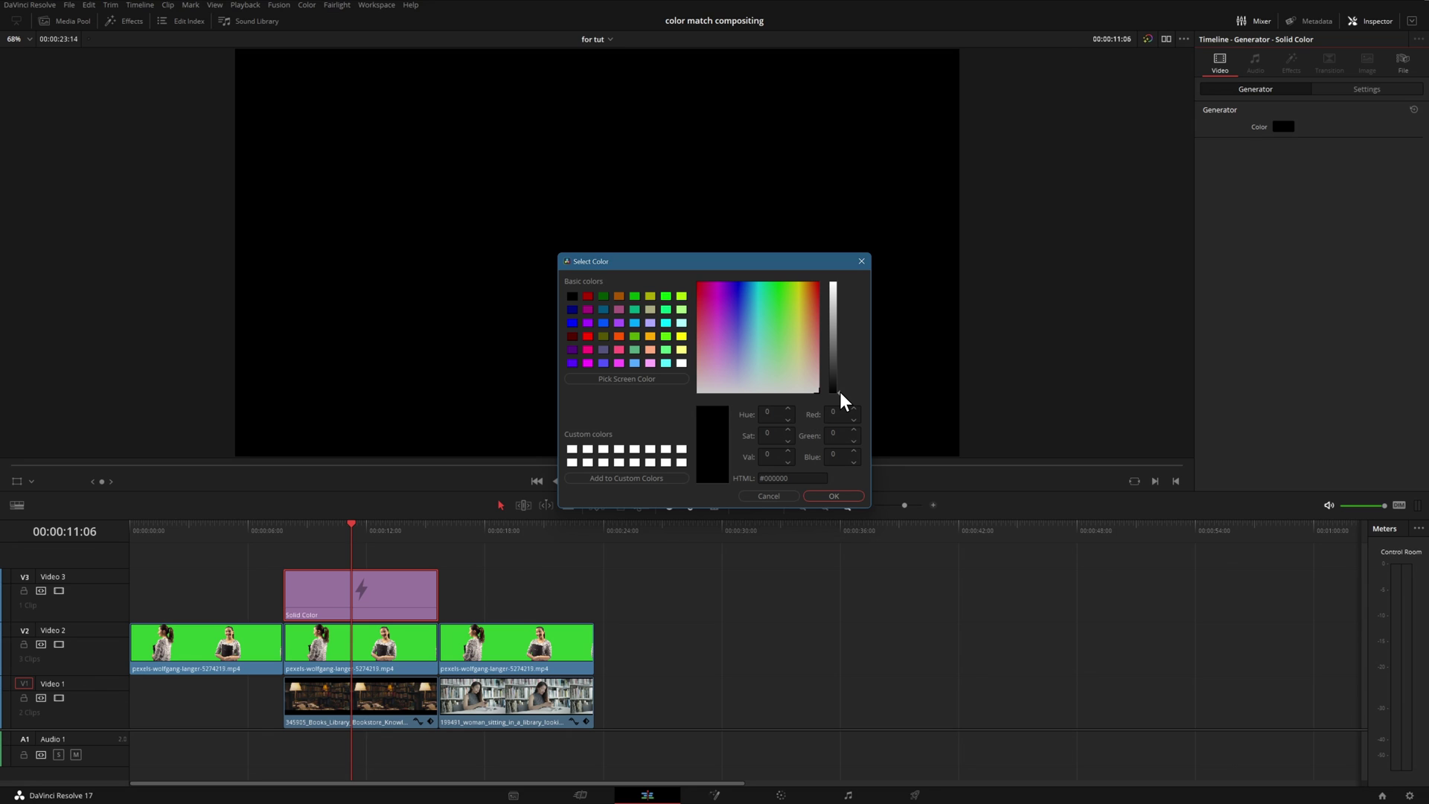
pyautogui.moveTo(840, 391); pyautogui.dragTo(837, 337)
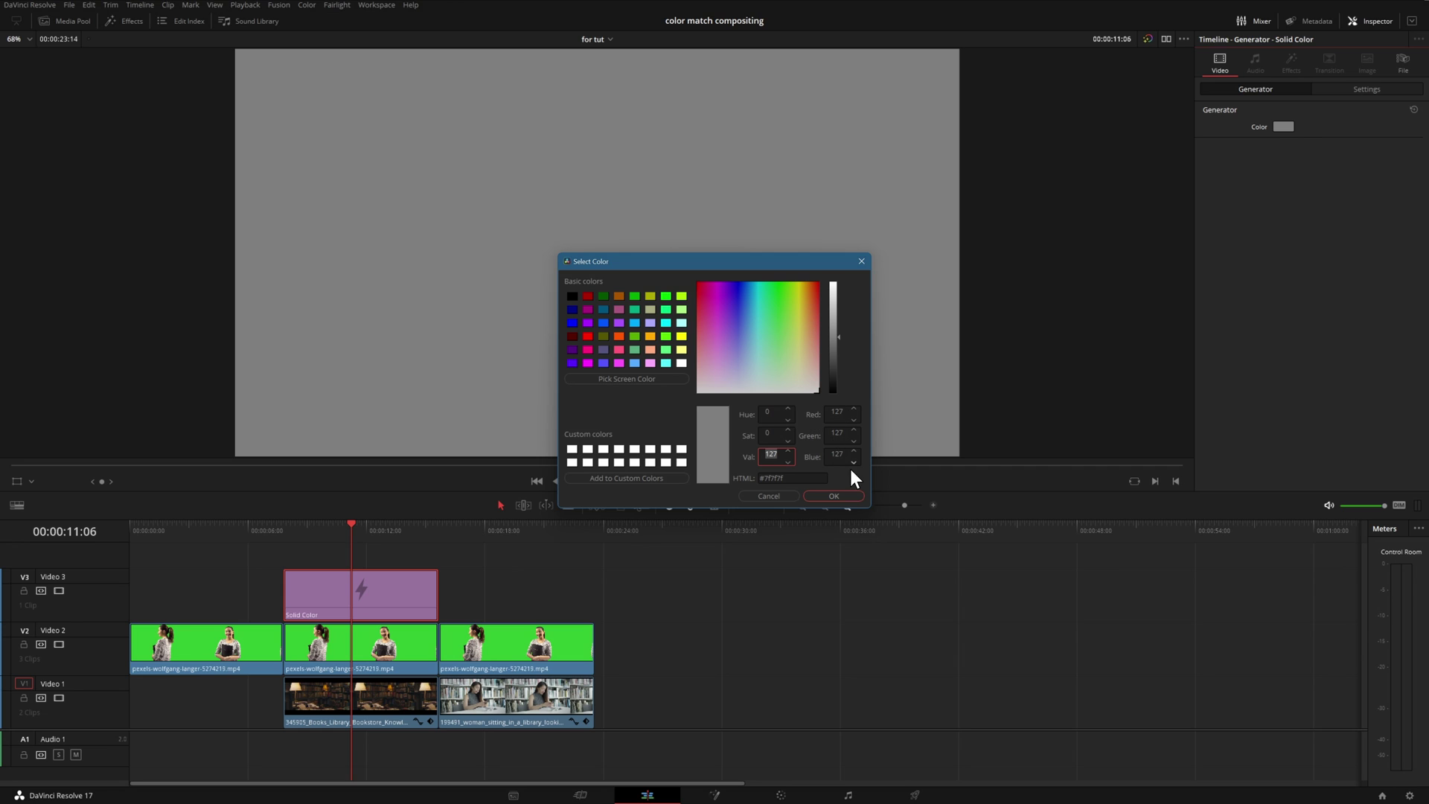
pyautogui.click(835, 496)
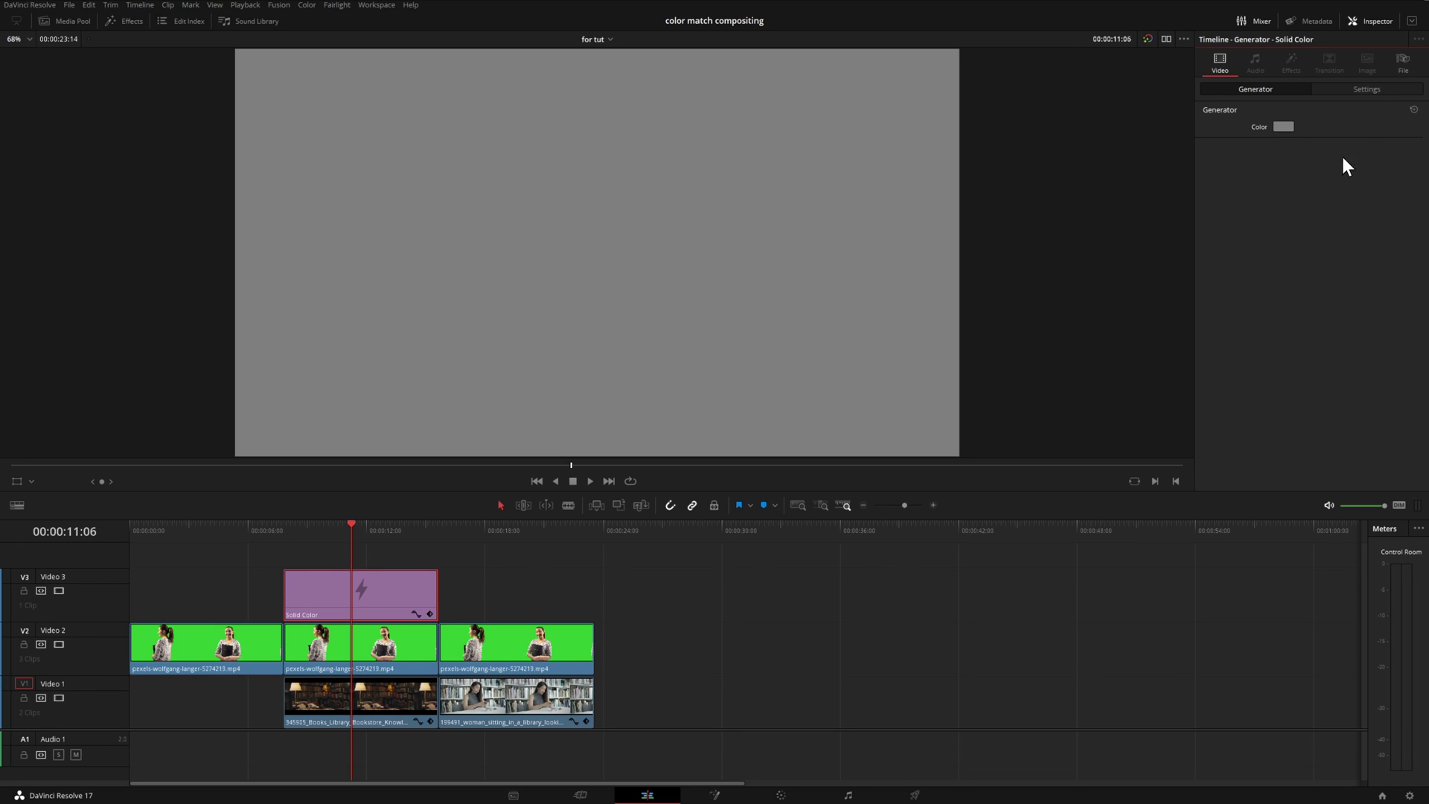
# Change the Solid Color generator's composite mode to Color
pyautogui.click(1374, 92)
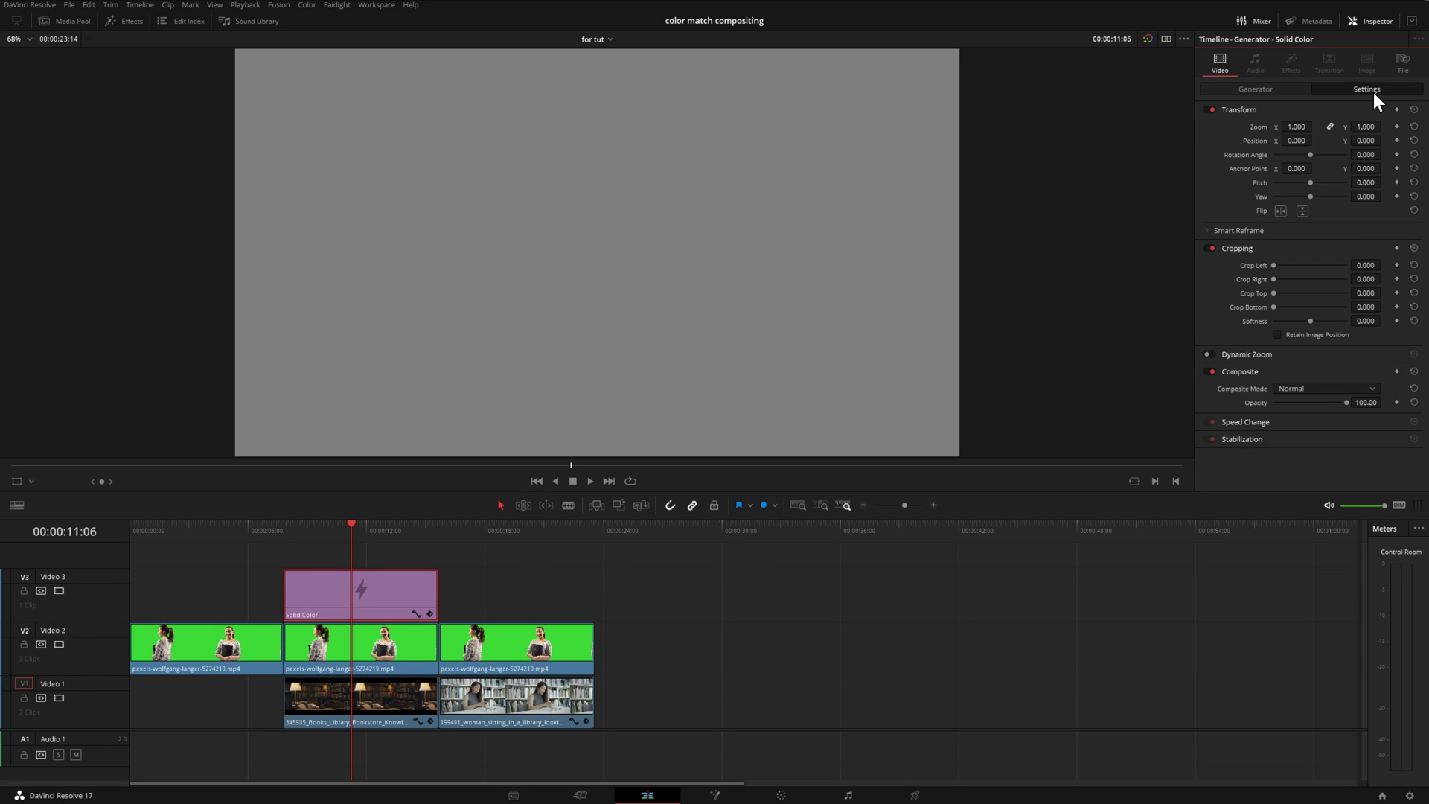
pyautogui.click(1311, 390)
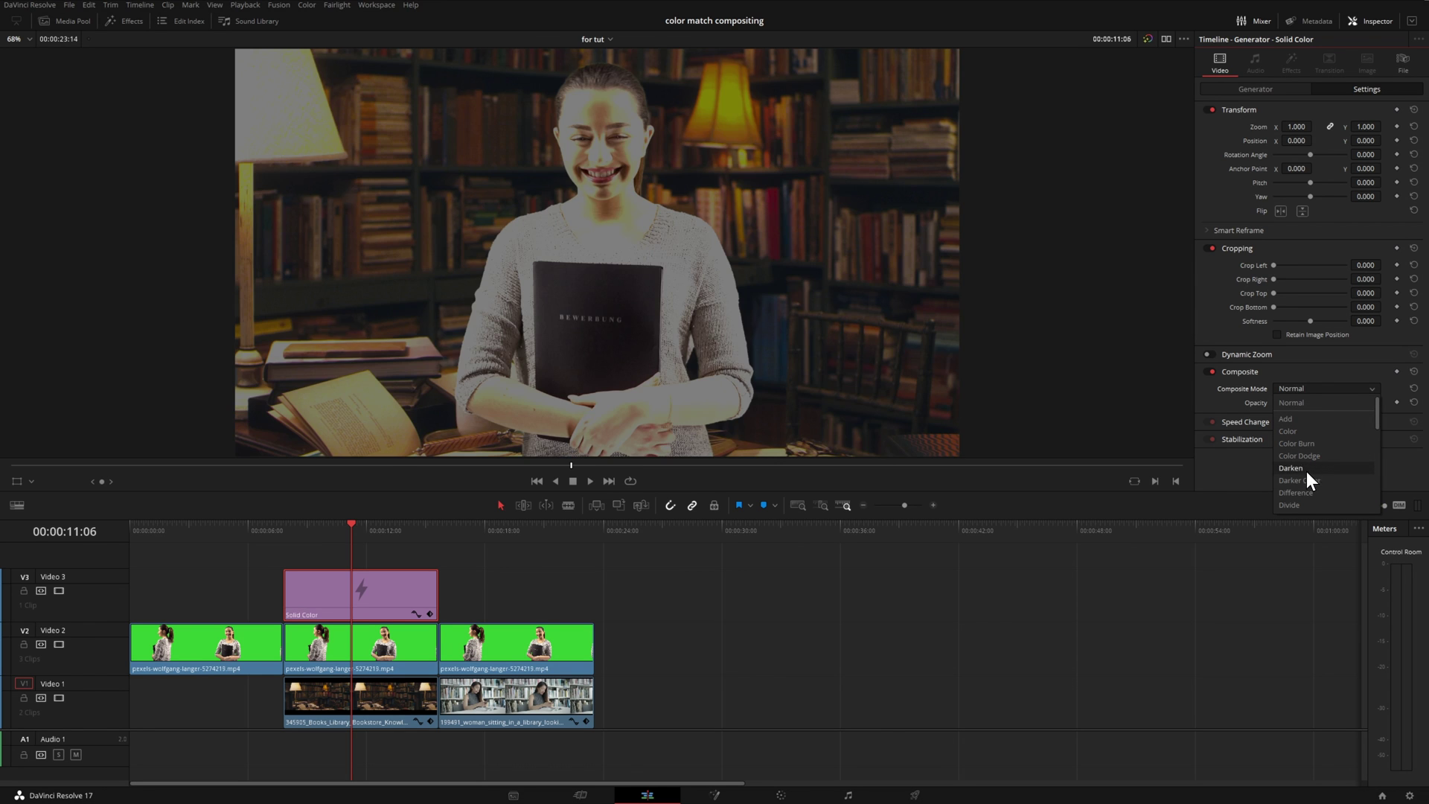
pyautogui.scroll(-3, 1304, 492)
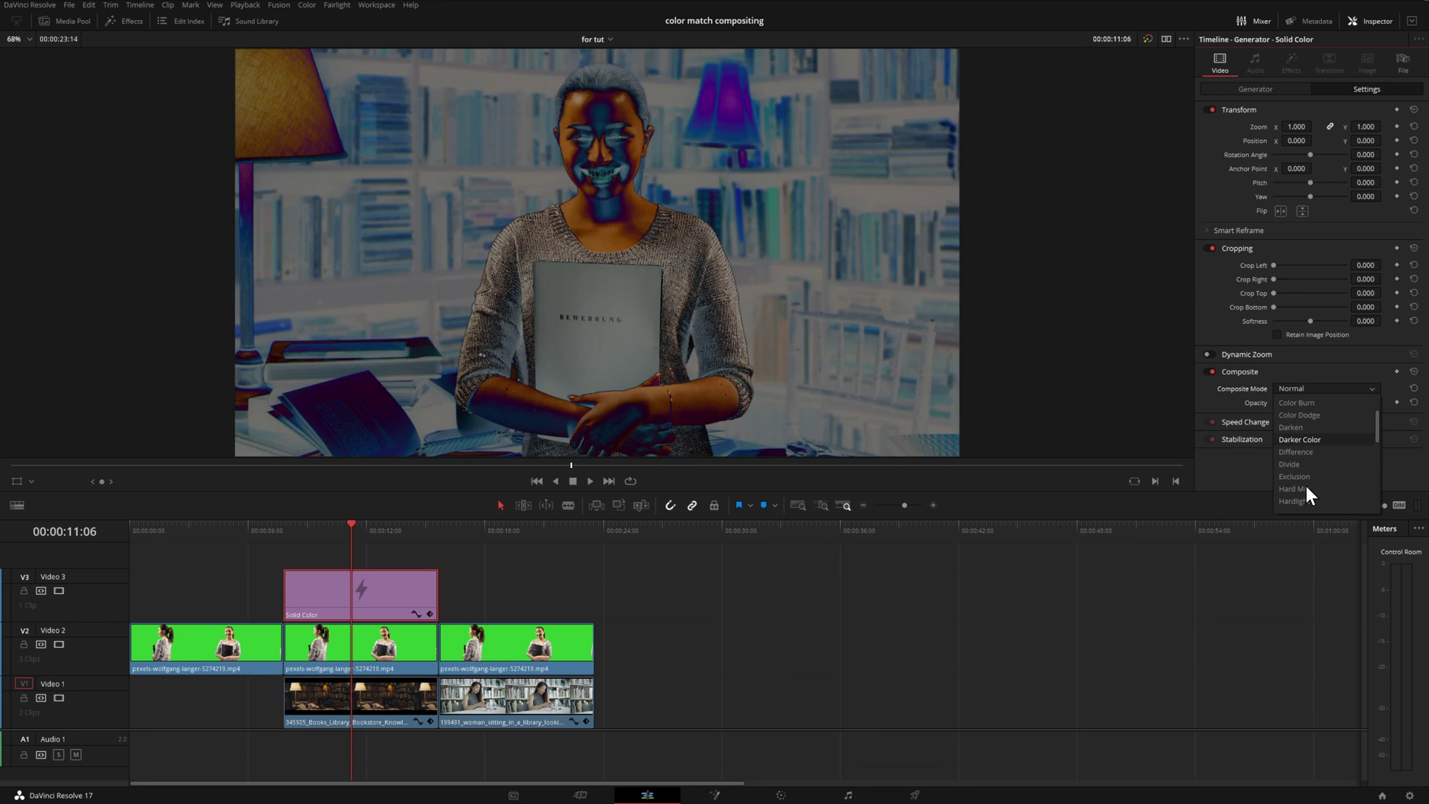
pyautogui.scroll(1, 1311, 441)
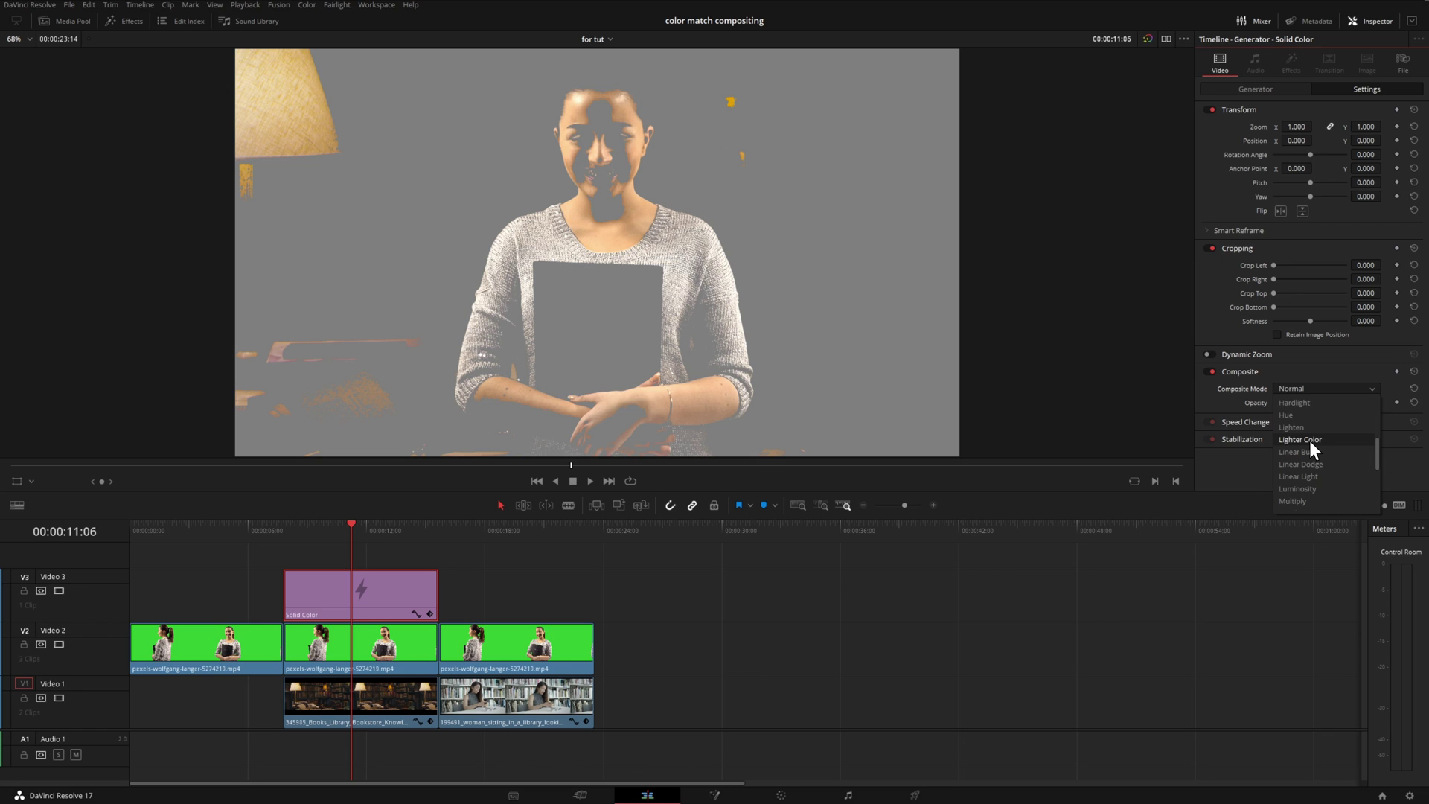
pyautogui.scroll(2, 1312, 434)
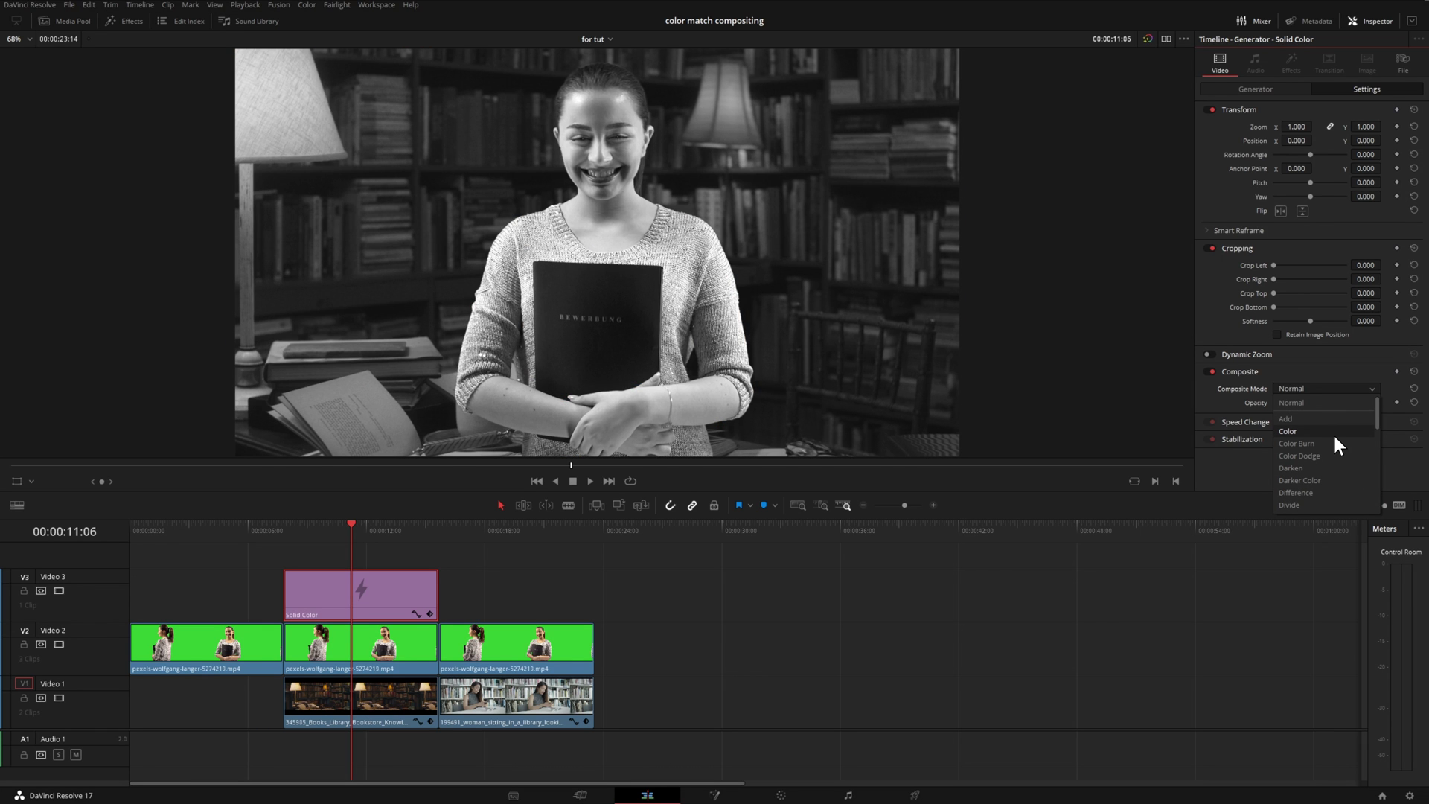
pyautogui.click(1334, 435)
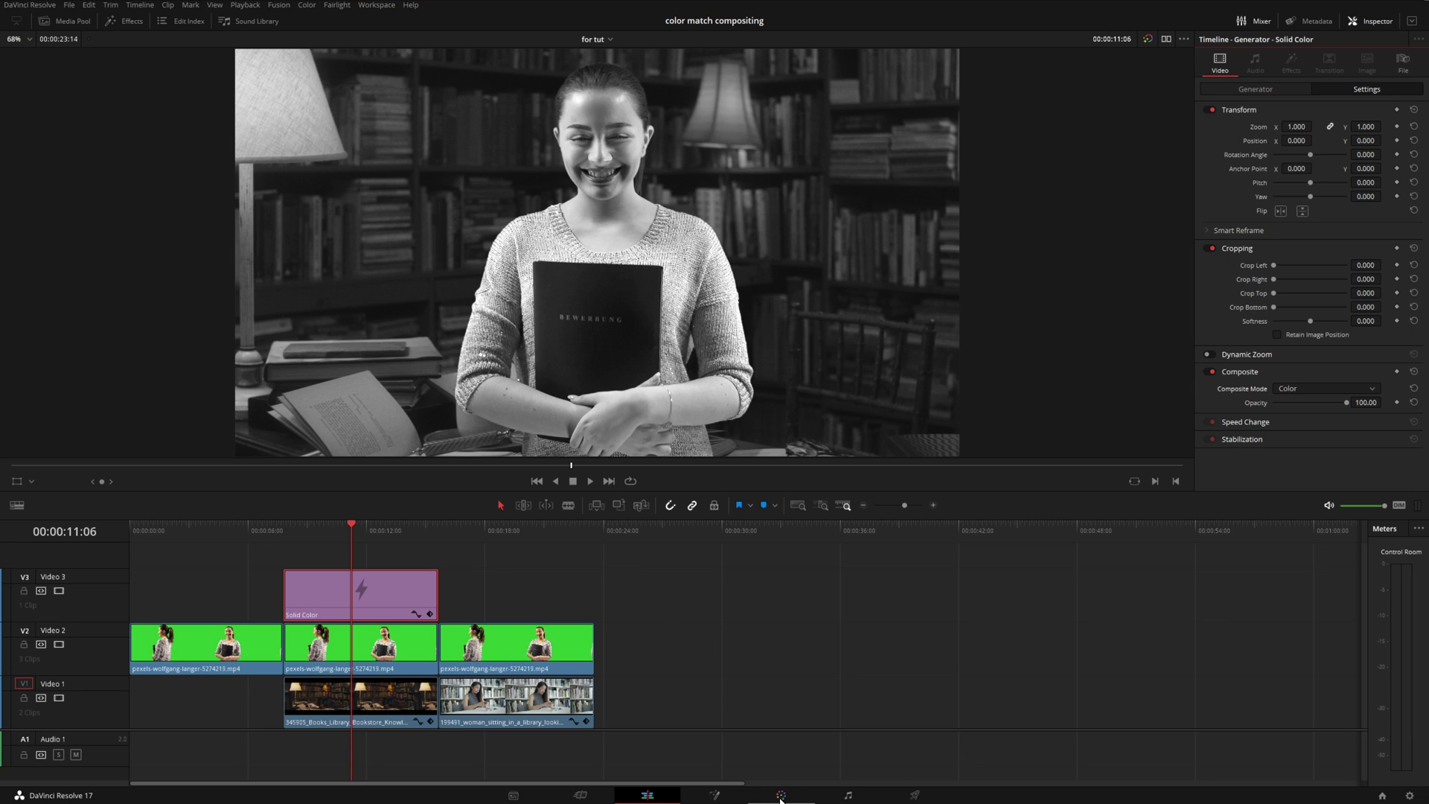
# On the Color page, add a serial node after the keyed node of the second green-screen clip
pyautogui.click(343, 642)
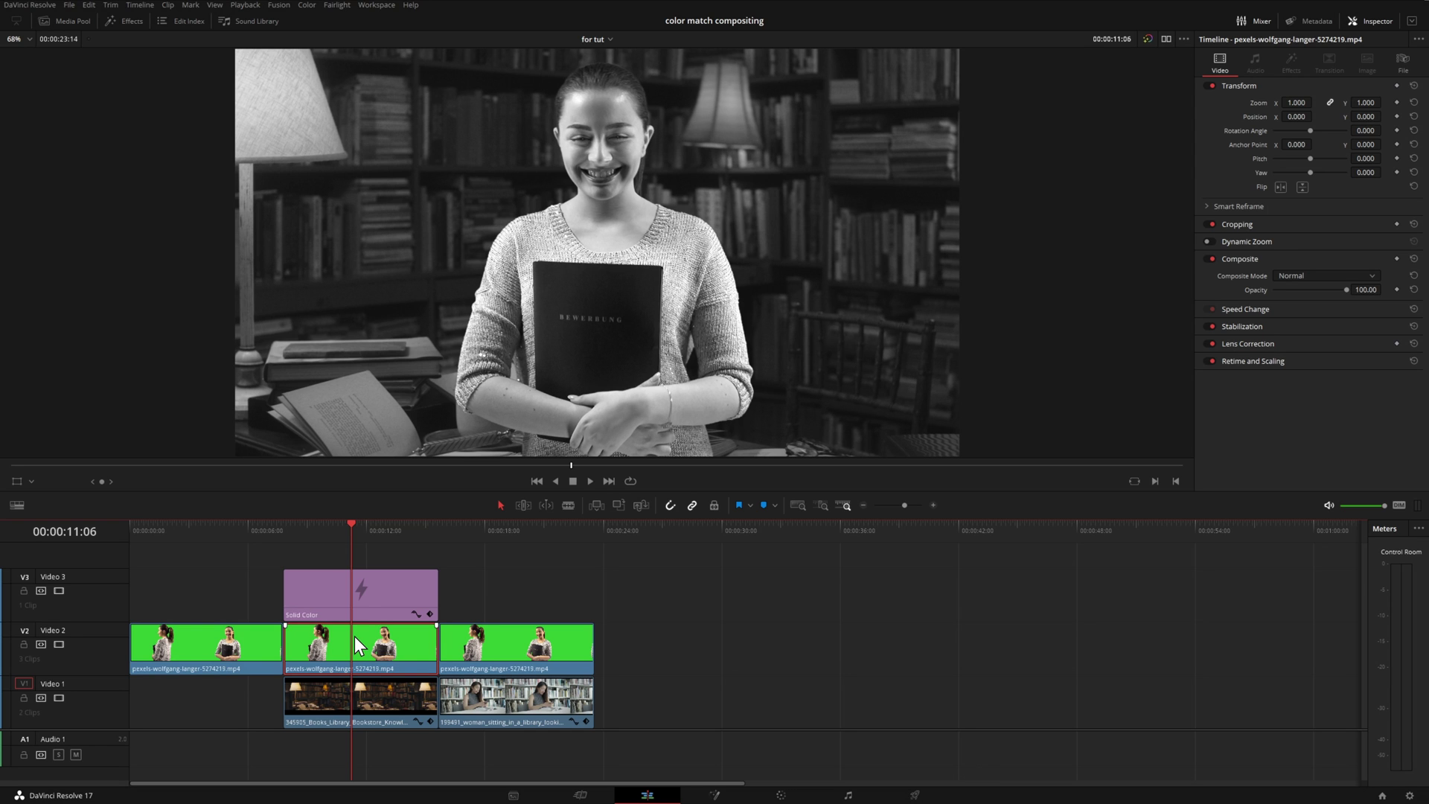
pyautogui.hotkey('shift', '6')
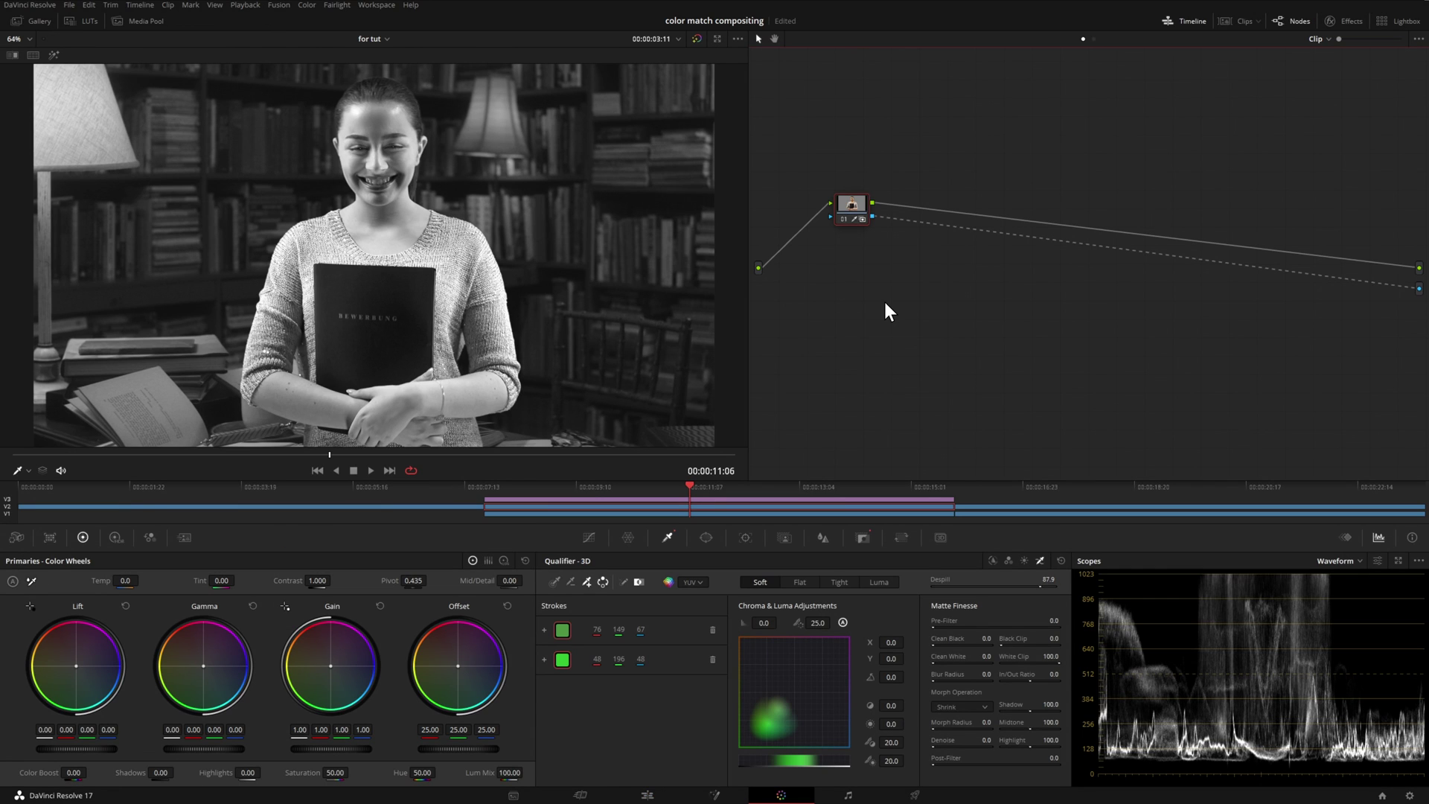
pyautogui.rightClick(855, 214)
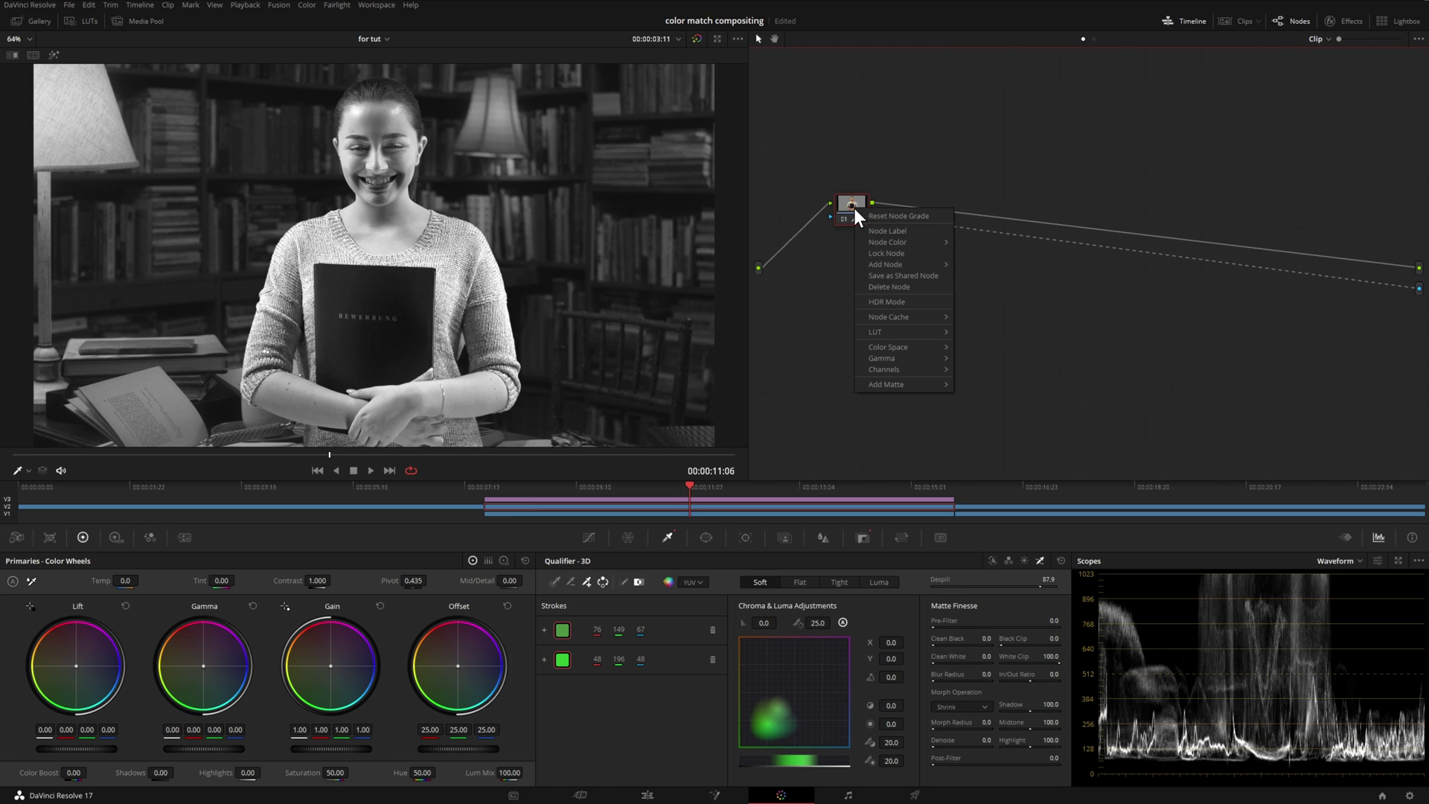
pyautogui.moveTo(912, 263)
pyautogui.click(978, 265)
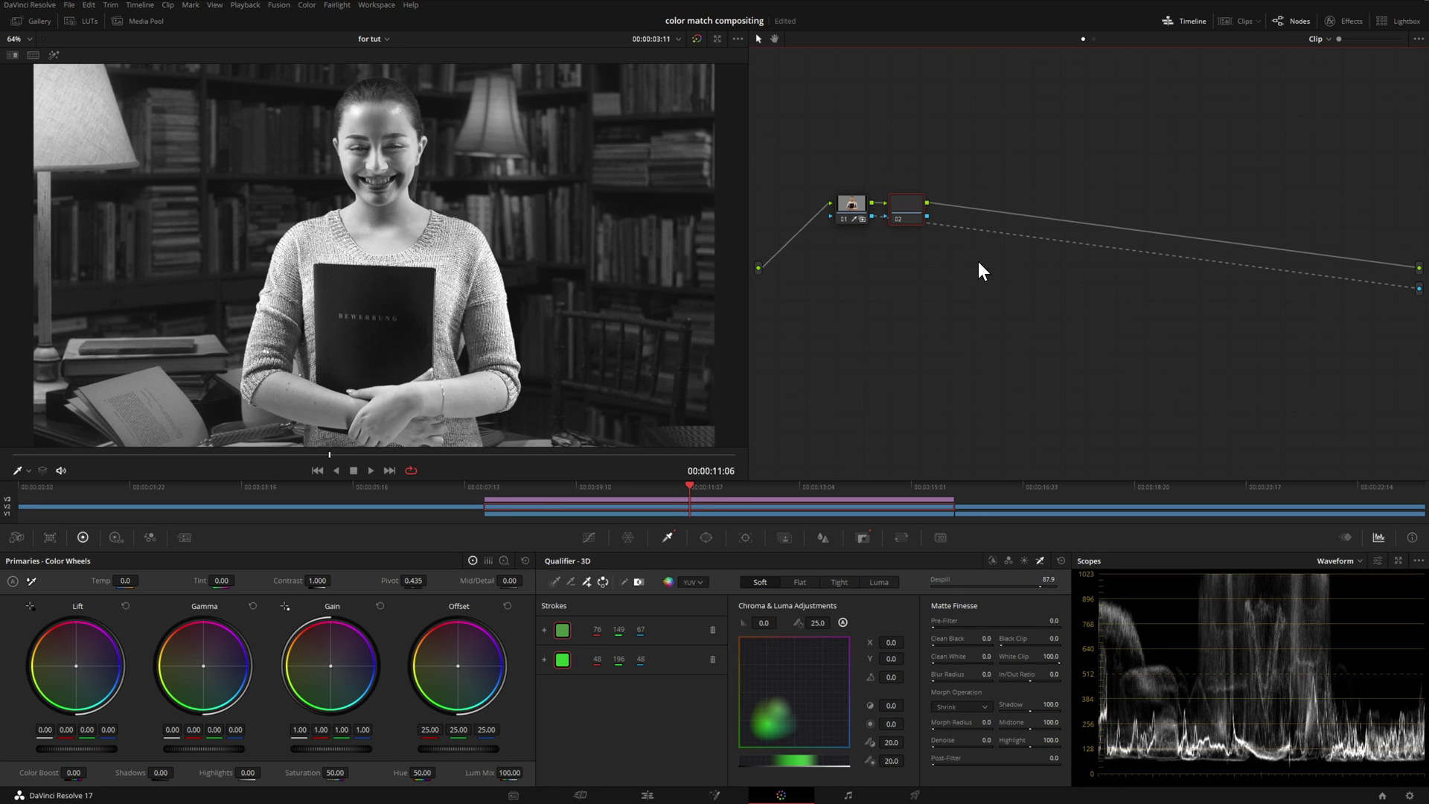
# Space out the two nodes with the second node's alpha connected to the alpha output, and save the project
pyautogui.moveTo(911, 211); pyautogui.dragTo(951, 221)
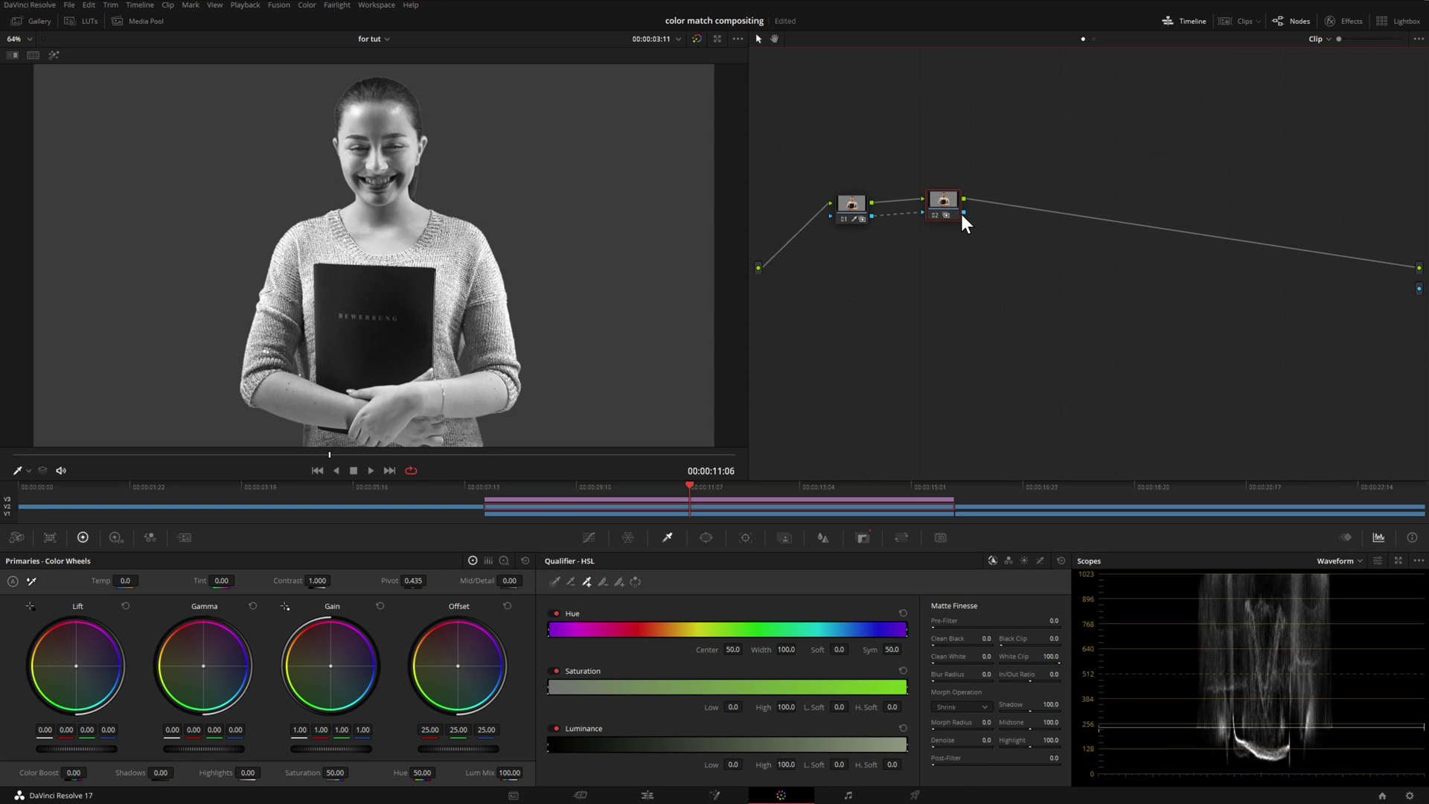
pyautogui.moveTo(964, 214); pyautogui.dragTo(1419, 289)
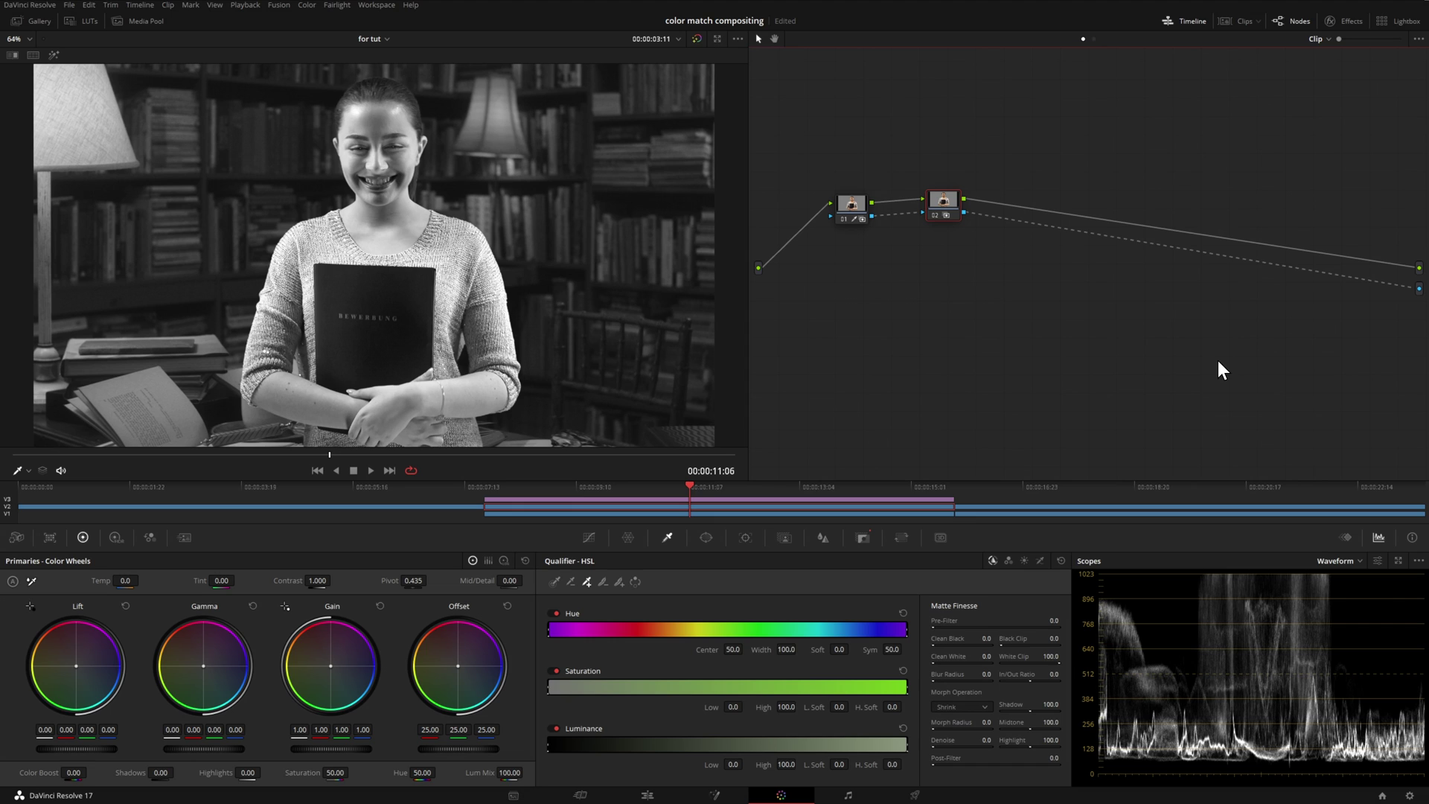
pyautogui.click(856, 201)
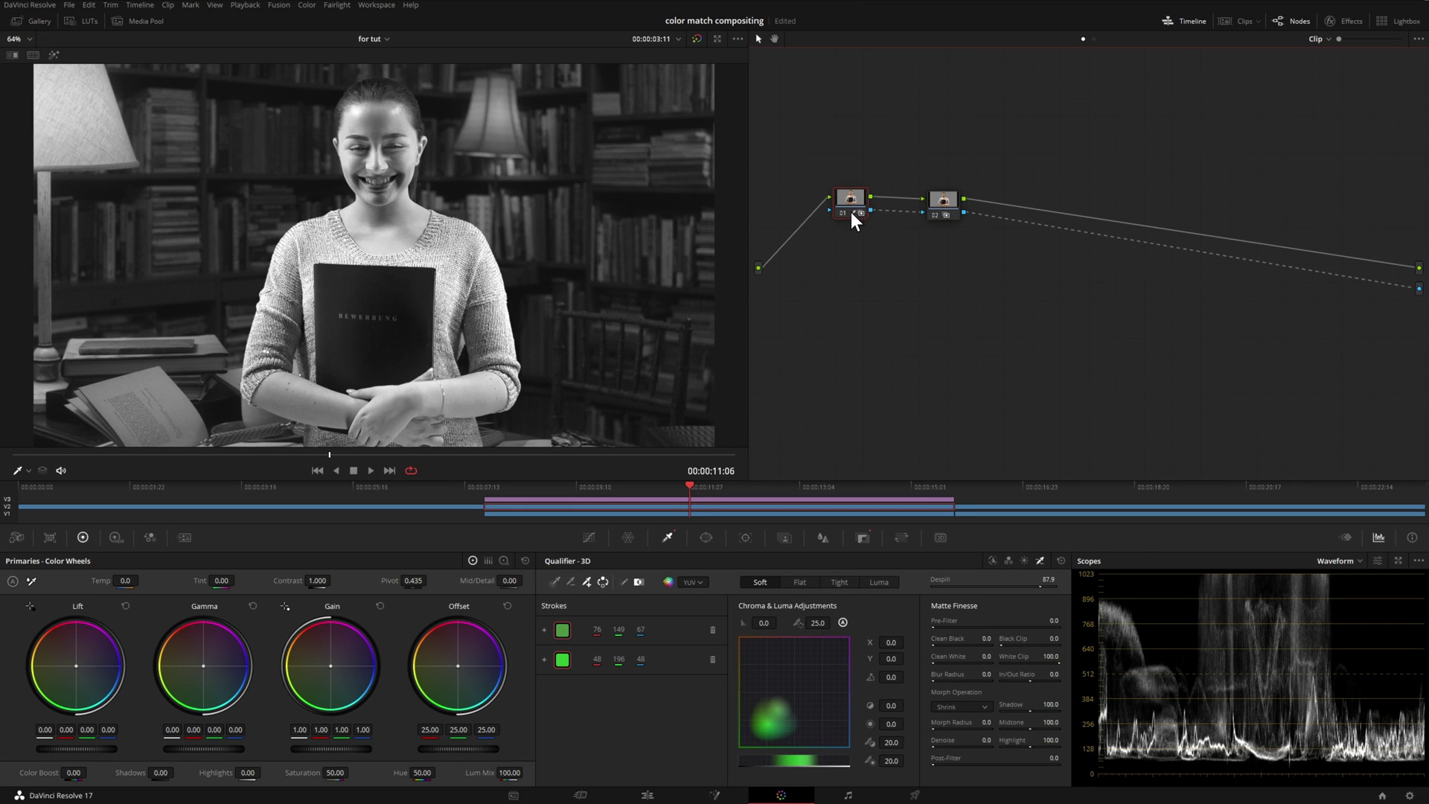
pyautogui.moveTo(850, 212); pyautogui.dragTo(867, 216)
pyautogui.moveTo(942, 208); pyautogui.dragTo(944, 200)
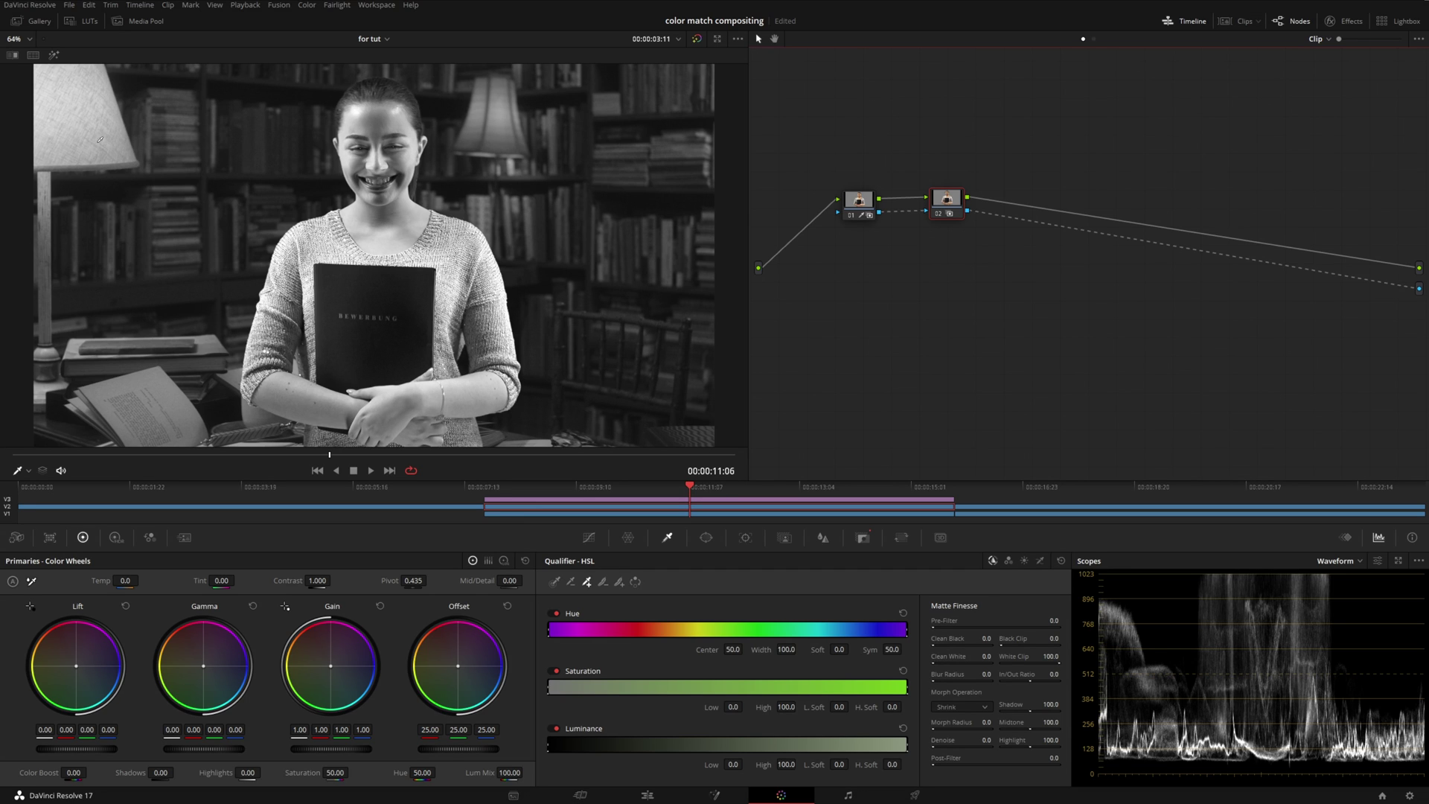
pyautogui.hotkey('ctrl', 's')
# On the second node, lower the luma custom curve's white point to about four-fifths of full height to darken the woman
pyautogui.click(593, 537)
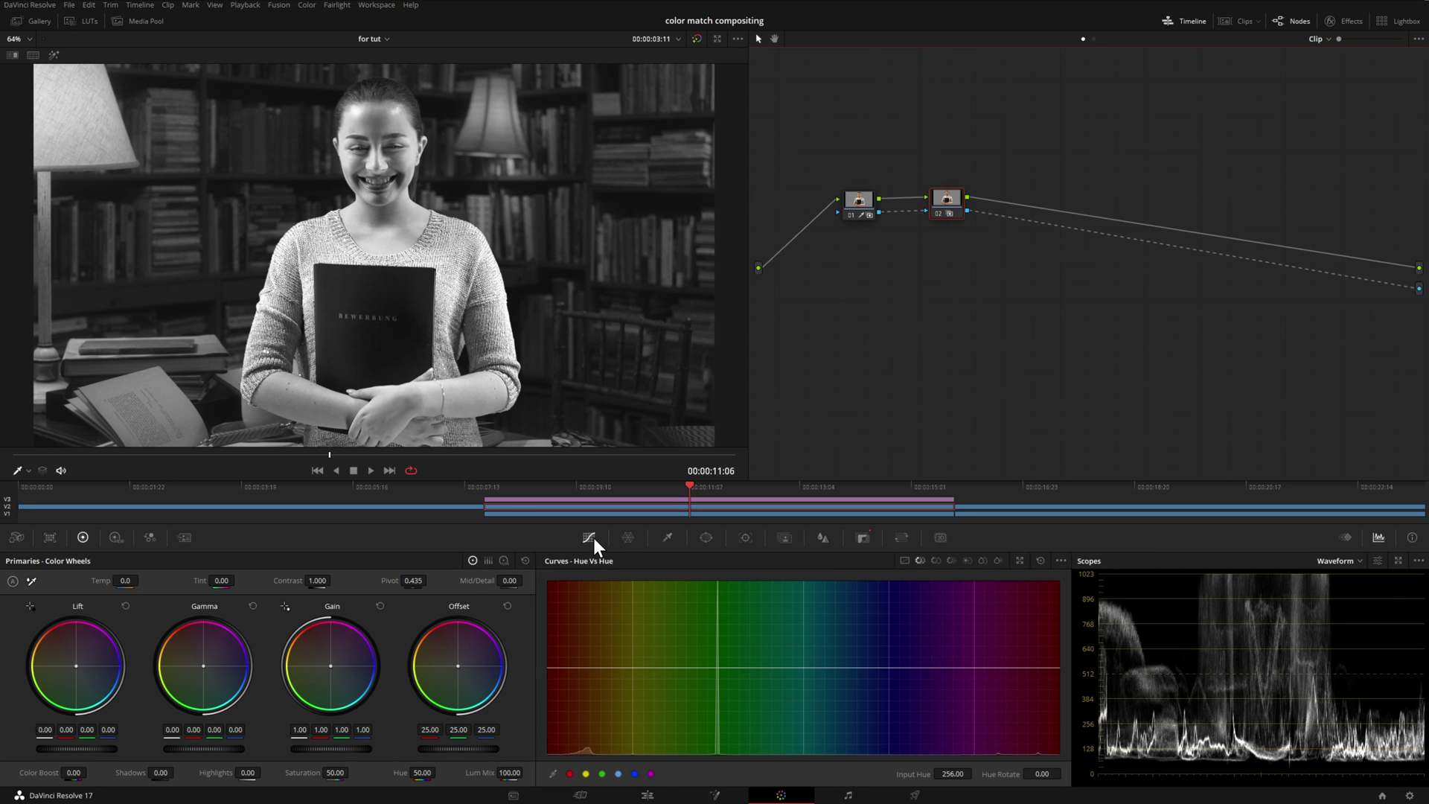
pyautogui.click(905, 561)
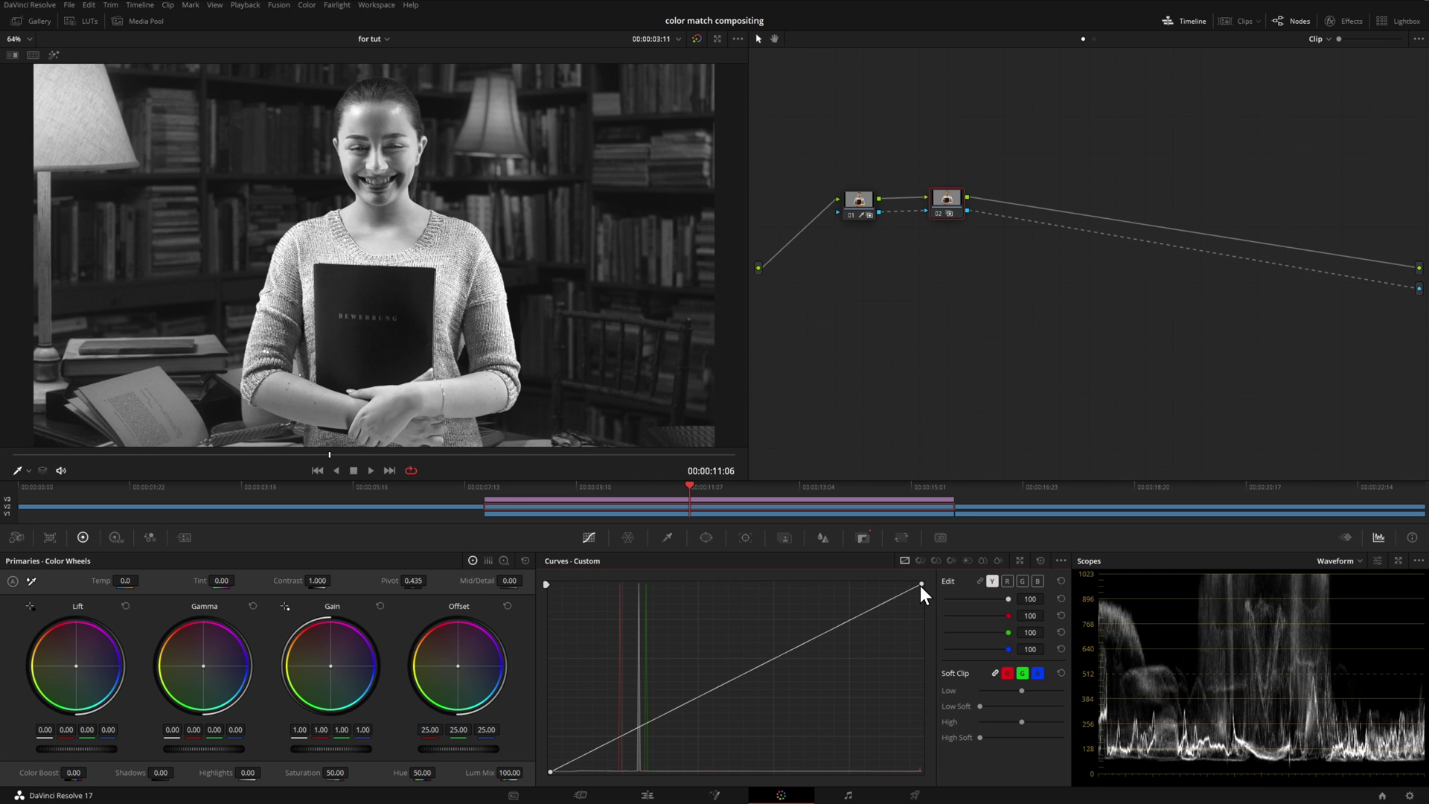
pyautogui.moveTo(920, 585)
pyautogui.mouseDown()
pyautogui.moveTo(810, 585)
pyautogui.moveTo(922, 582)
pyautogui.moveTo(918, 664)
pyautogui.moveTo(933, 579)
pyautogui.mouseUp()
pyautogui.moveTo(923, 585)
pyautogui.mouseDown()
pyautogui.moveTo(921, 613)
pyautogui.moveTo(926, 593)
pyautogui.mouseUp()
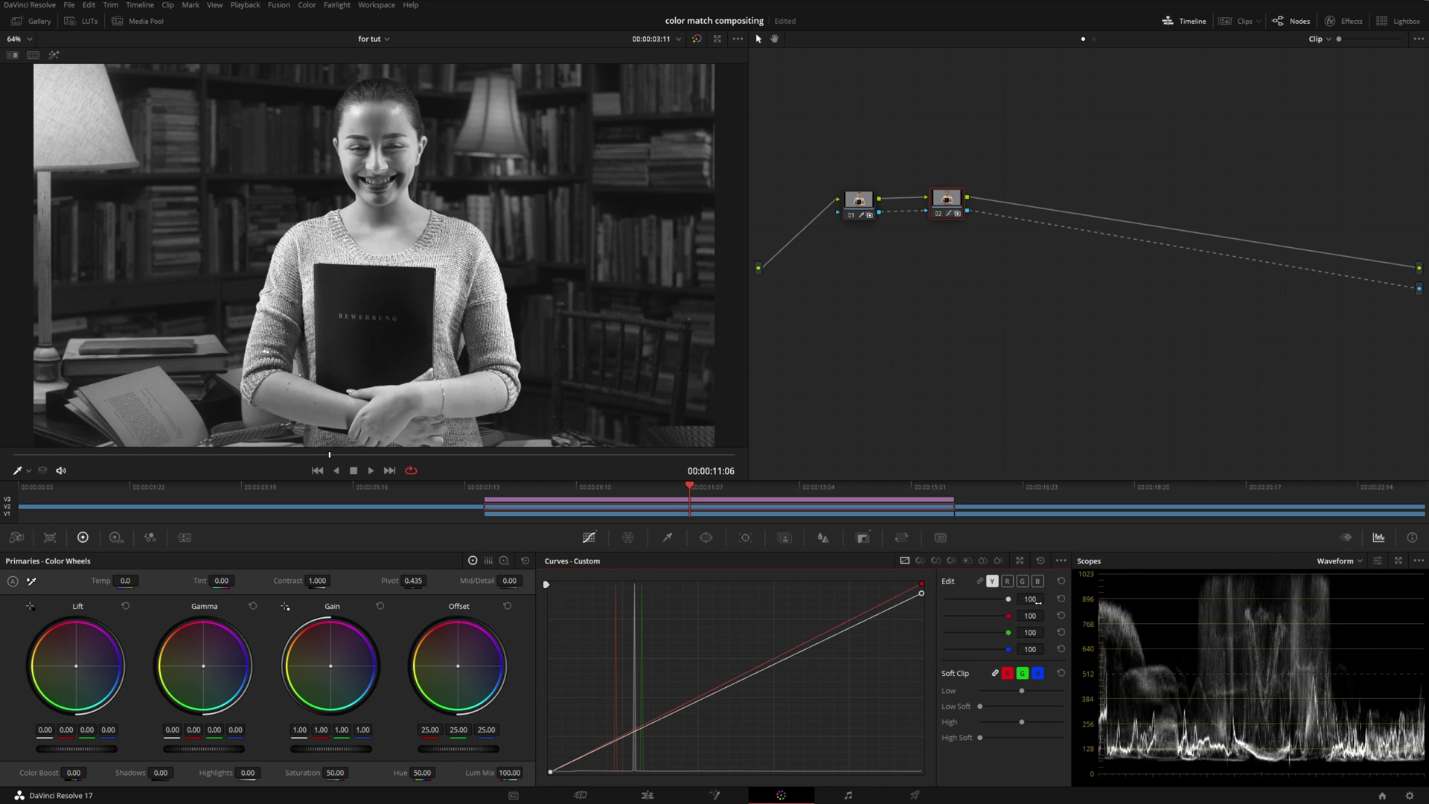
pyautogui.moveTo(923, 595); pyautogui.dragTo(926, 619)
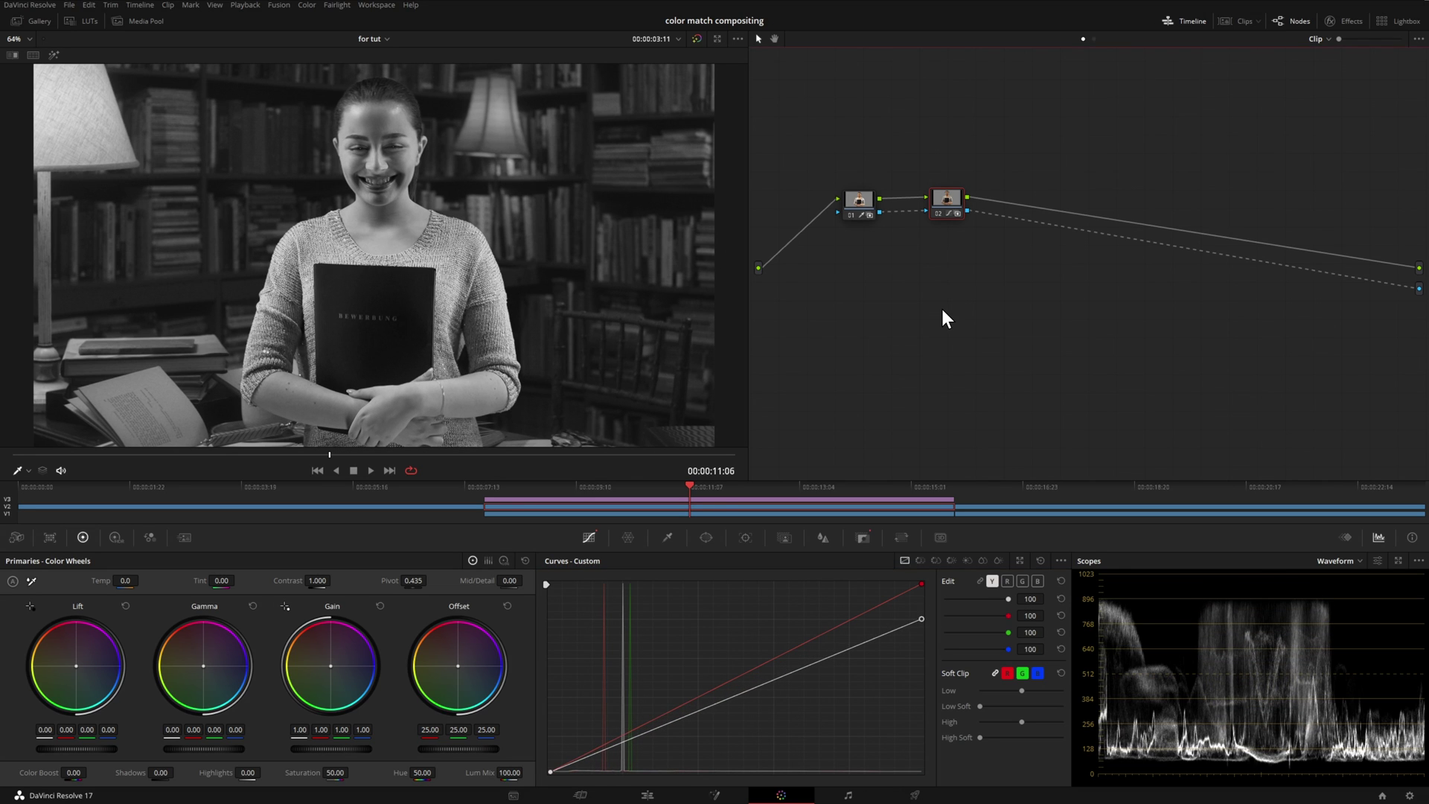
# Compare the composite with the second node on and off, temporarily hiding the Video 3 solid to check it in full colour
pyautogui.click(938, 215)
pyautogui.click(938, 214)
pyautogui.click(7, 500)
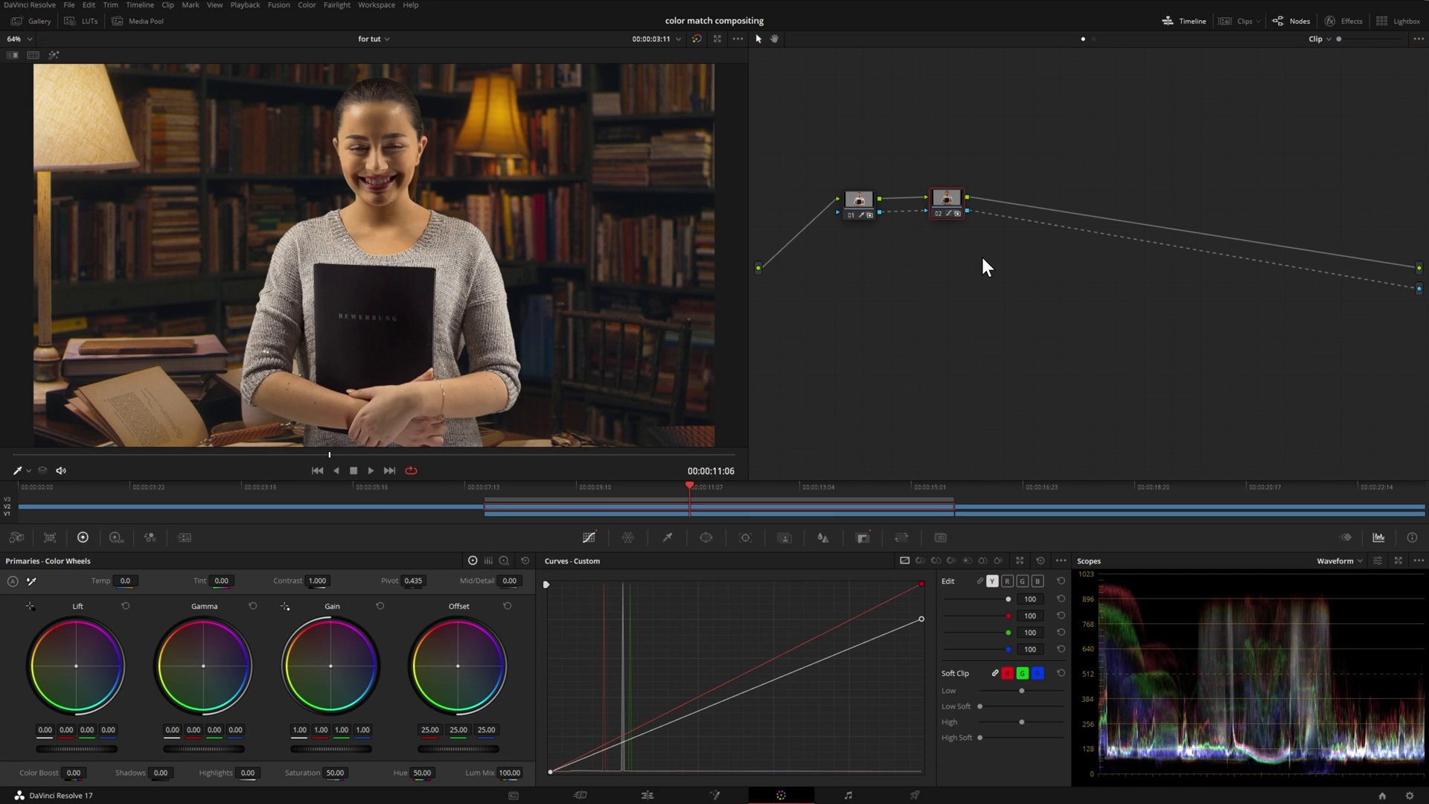
pyautogui.click(939, 216)
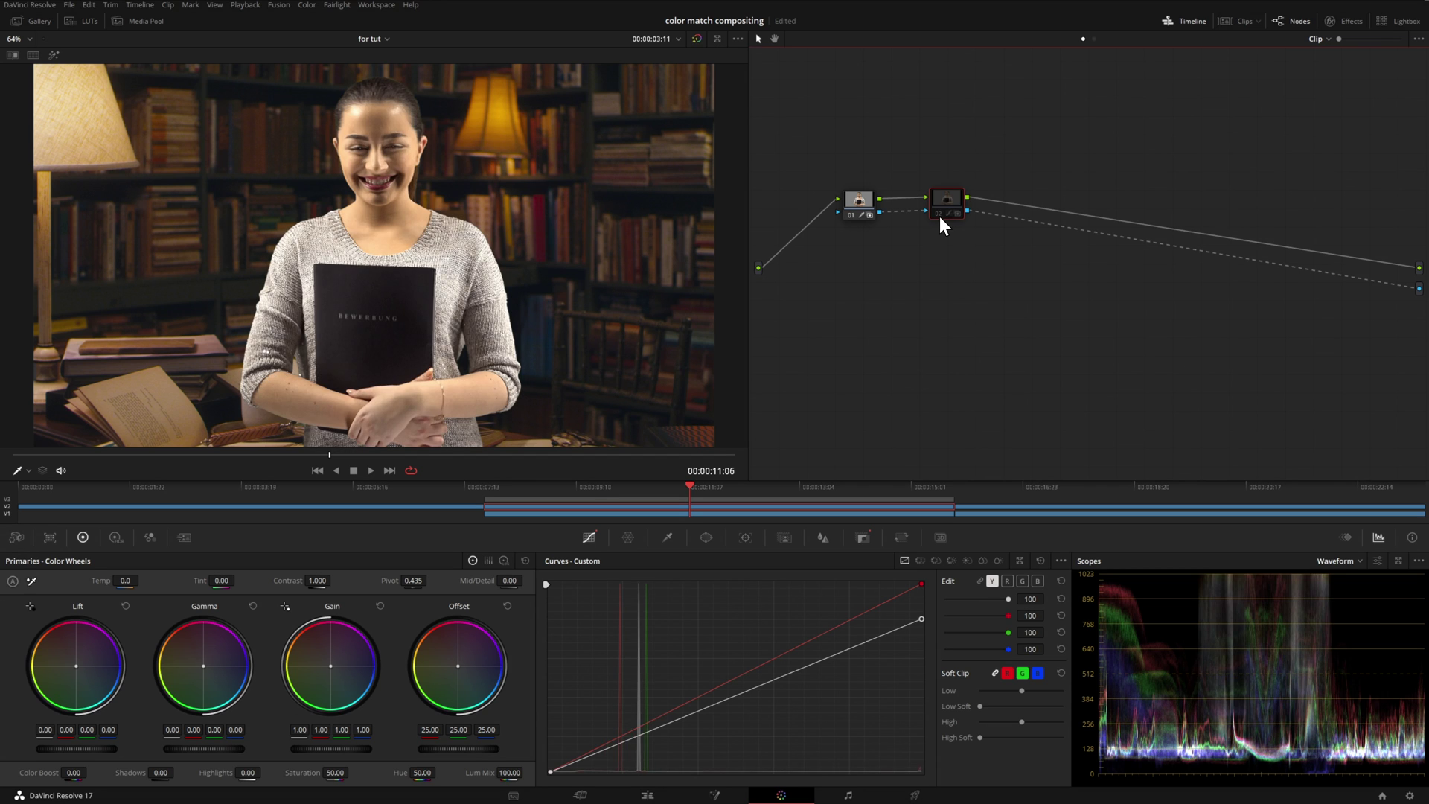
pyautogui.click(940, 216)
pyautogui.click(939, 215)
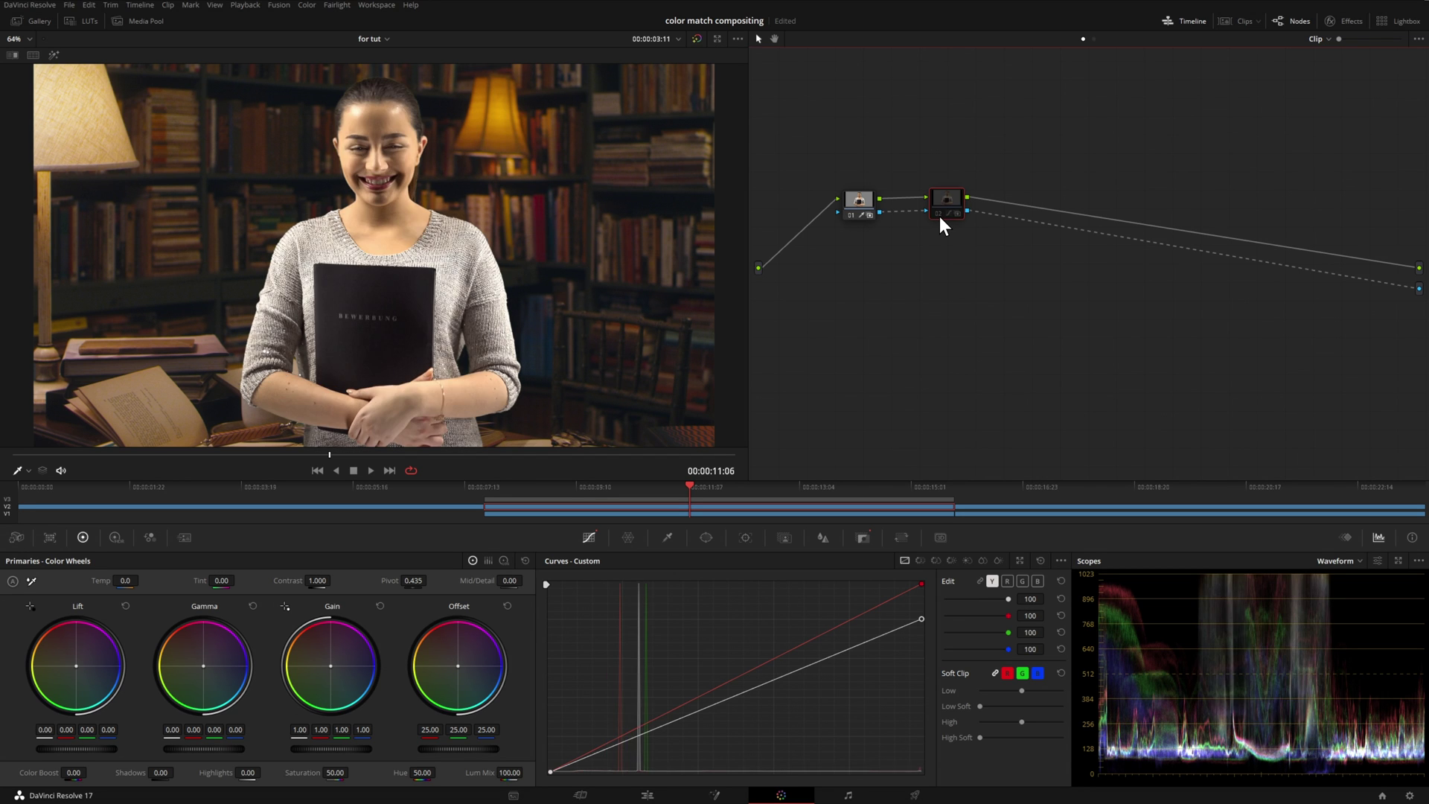
pyautogui.click(9, 506)
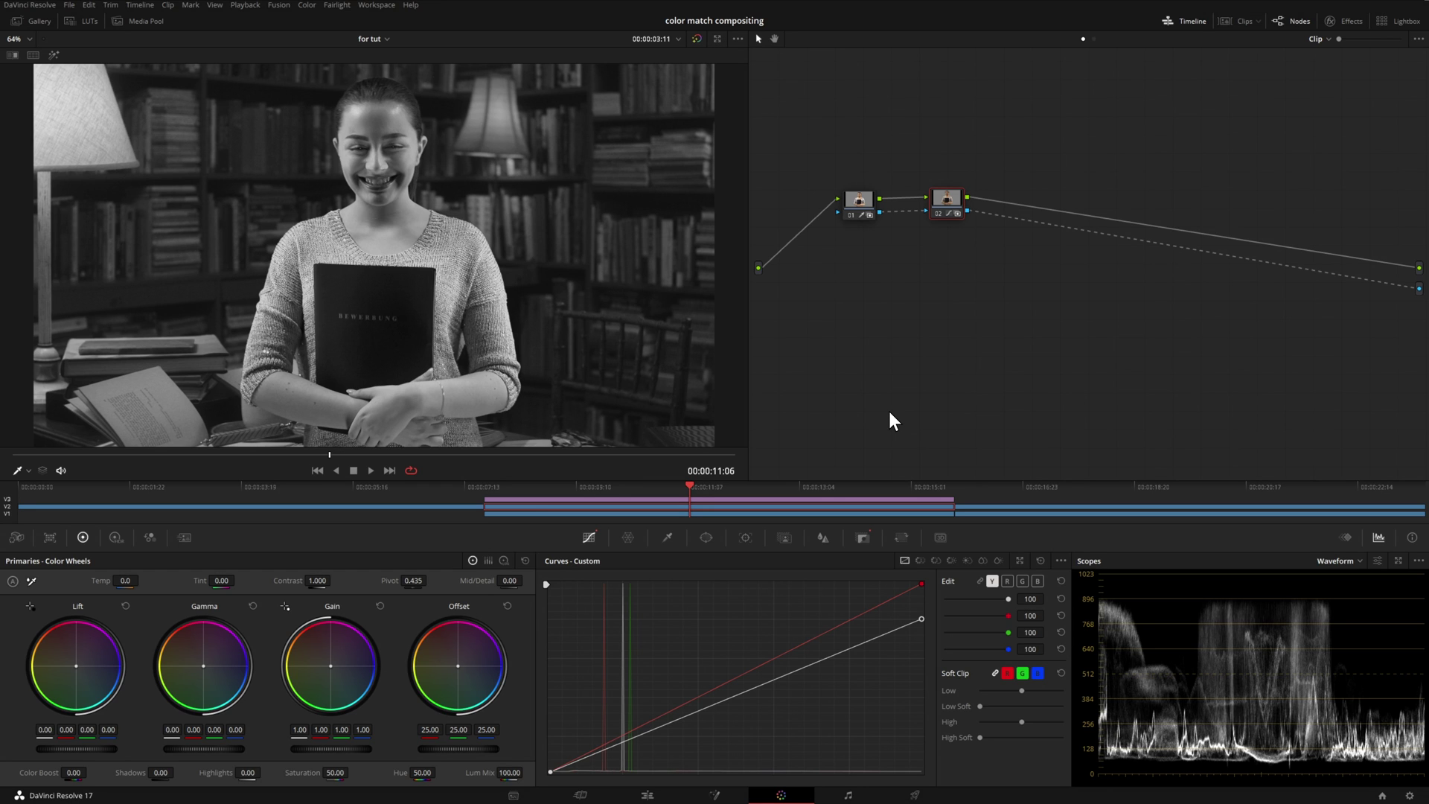
# On the Edit page, change the Solid Color generator's composite mode to Luminosity
pyautogui.click(644, 792)
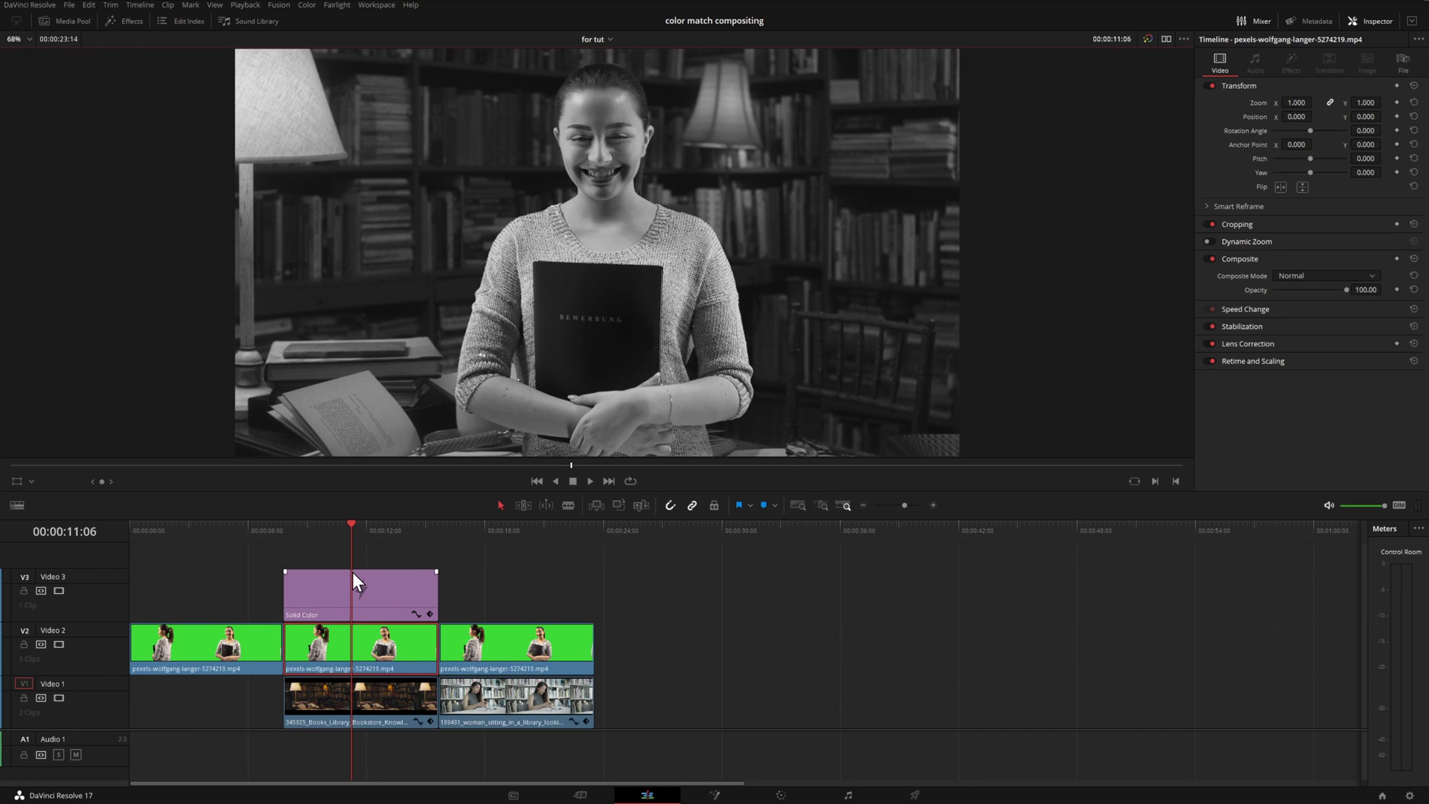
pyautogui.click(353, 575)
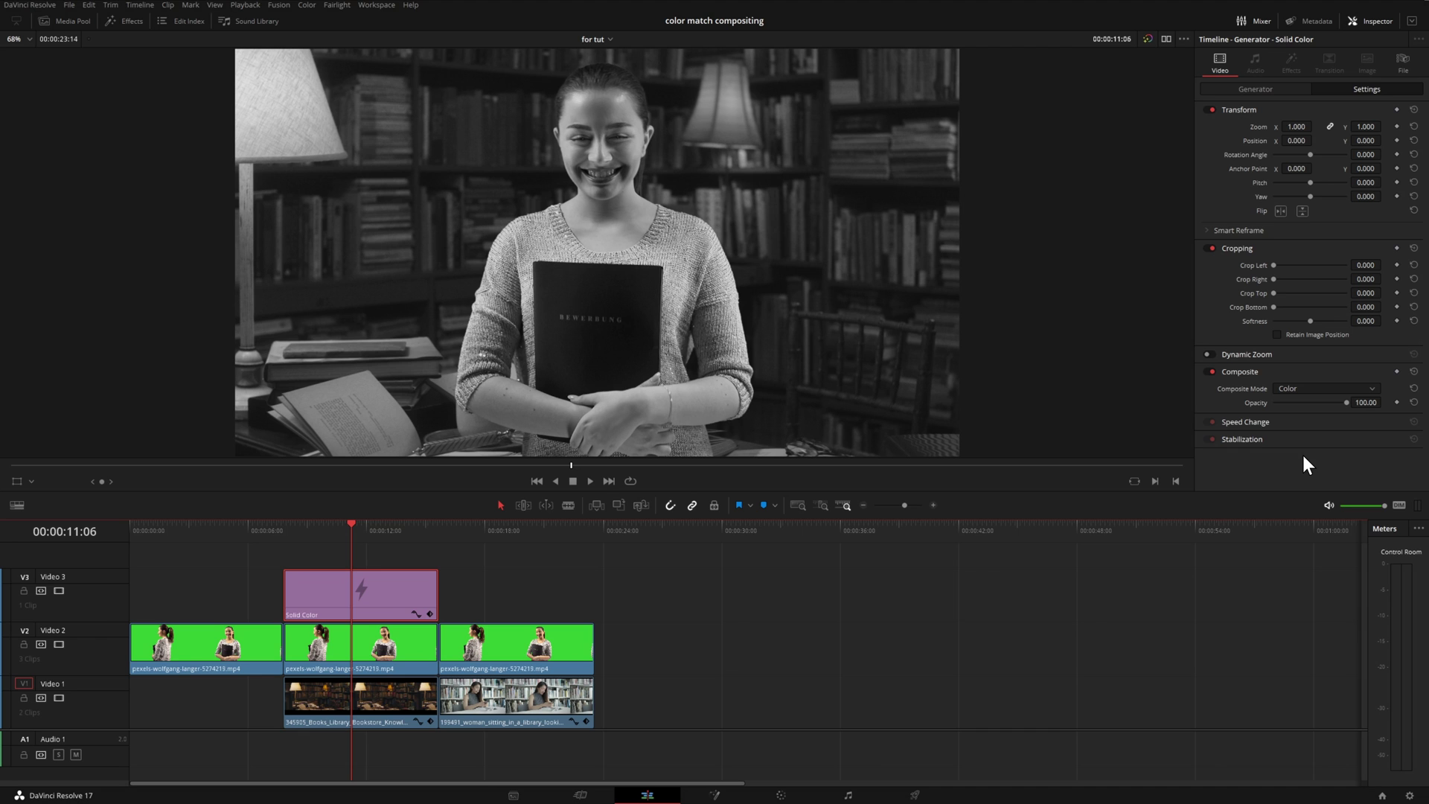
pyautogui.click(1309, 388)
pyautogui.scroll(-3, 1319, 409)
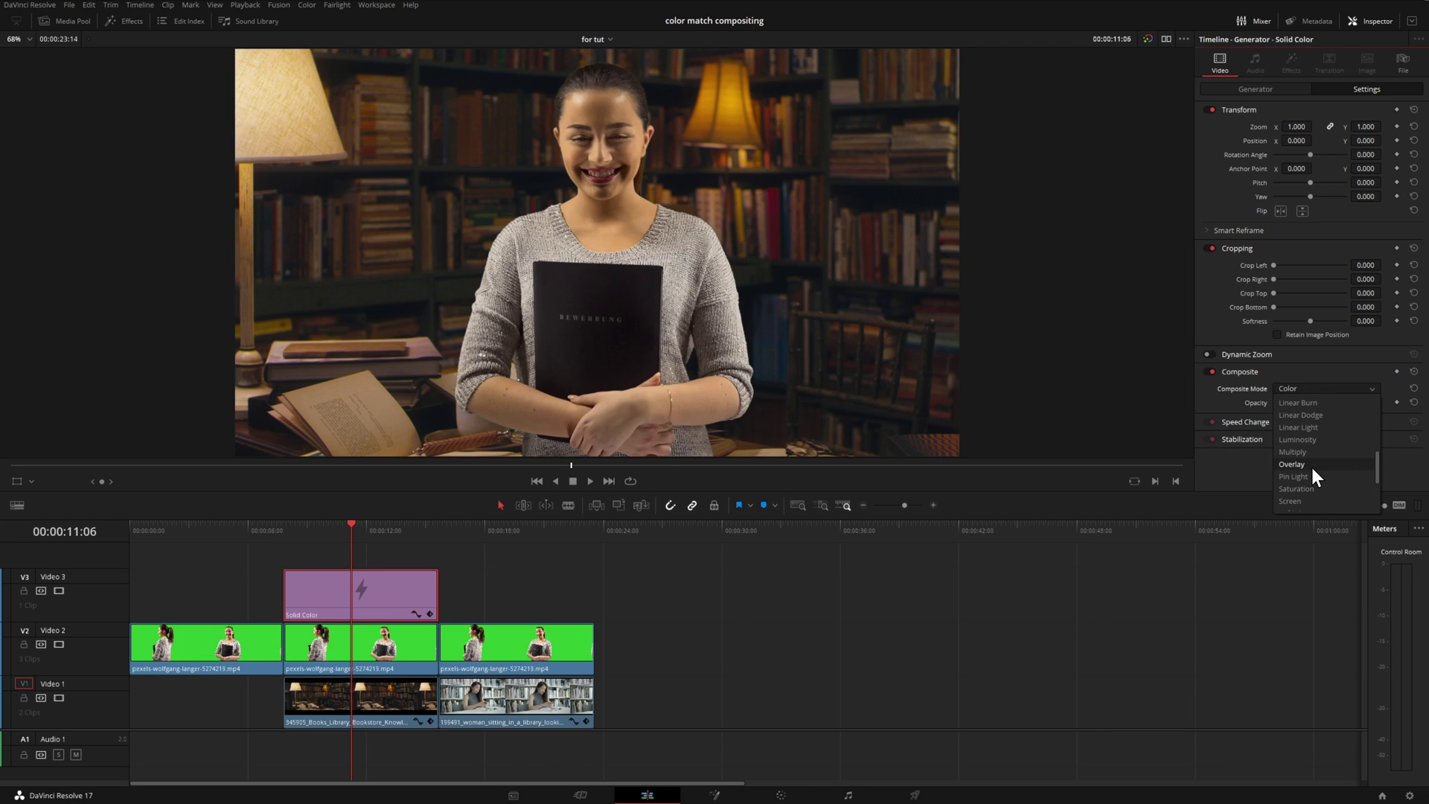
pyautogui.click(1320, 441)
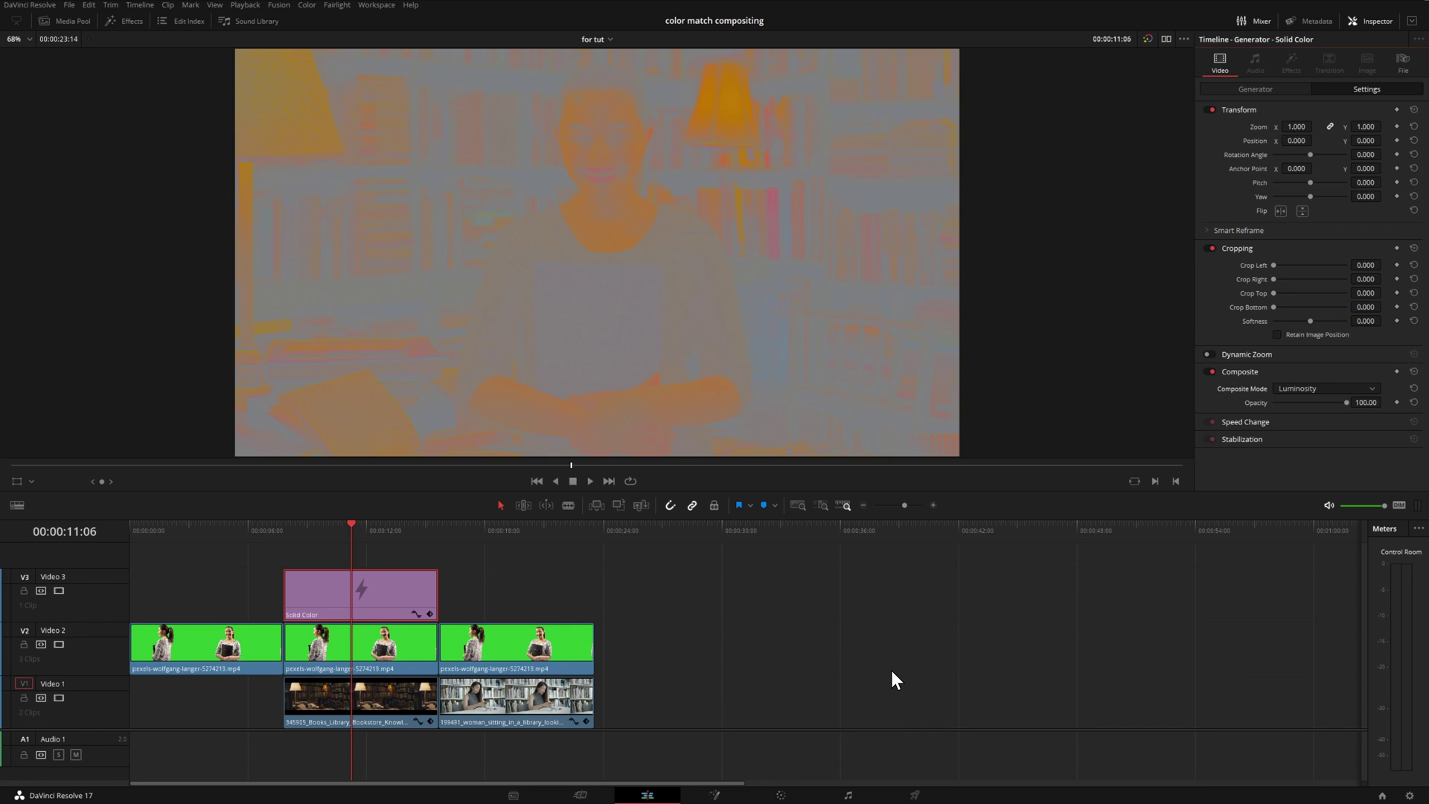
# On the Color page, inspect the woman's colour against the background and reduce the second node's saturation to 43.60
pyautogui.click(781, 796)
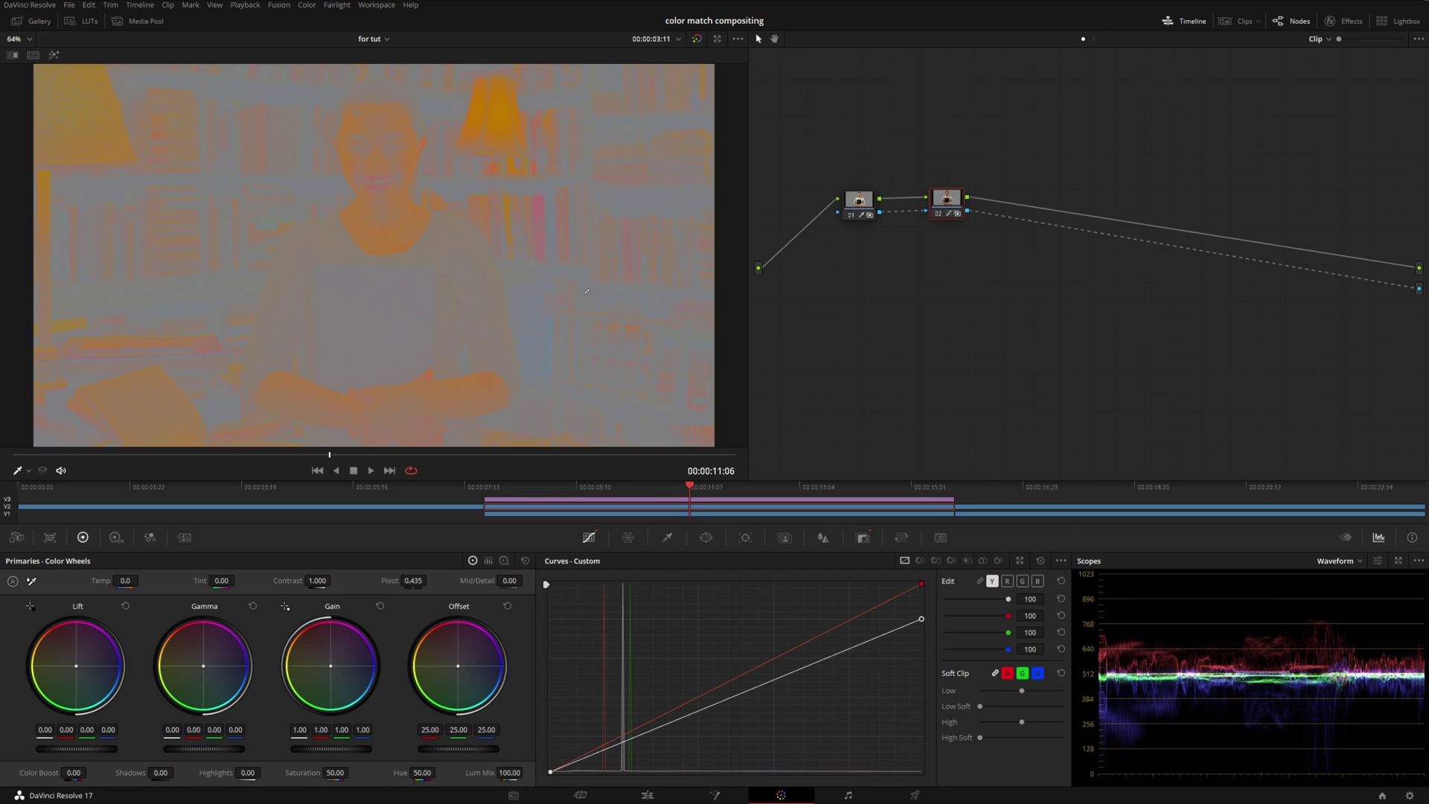
pyautogui.scroll(2, 586, 291)
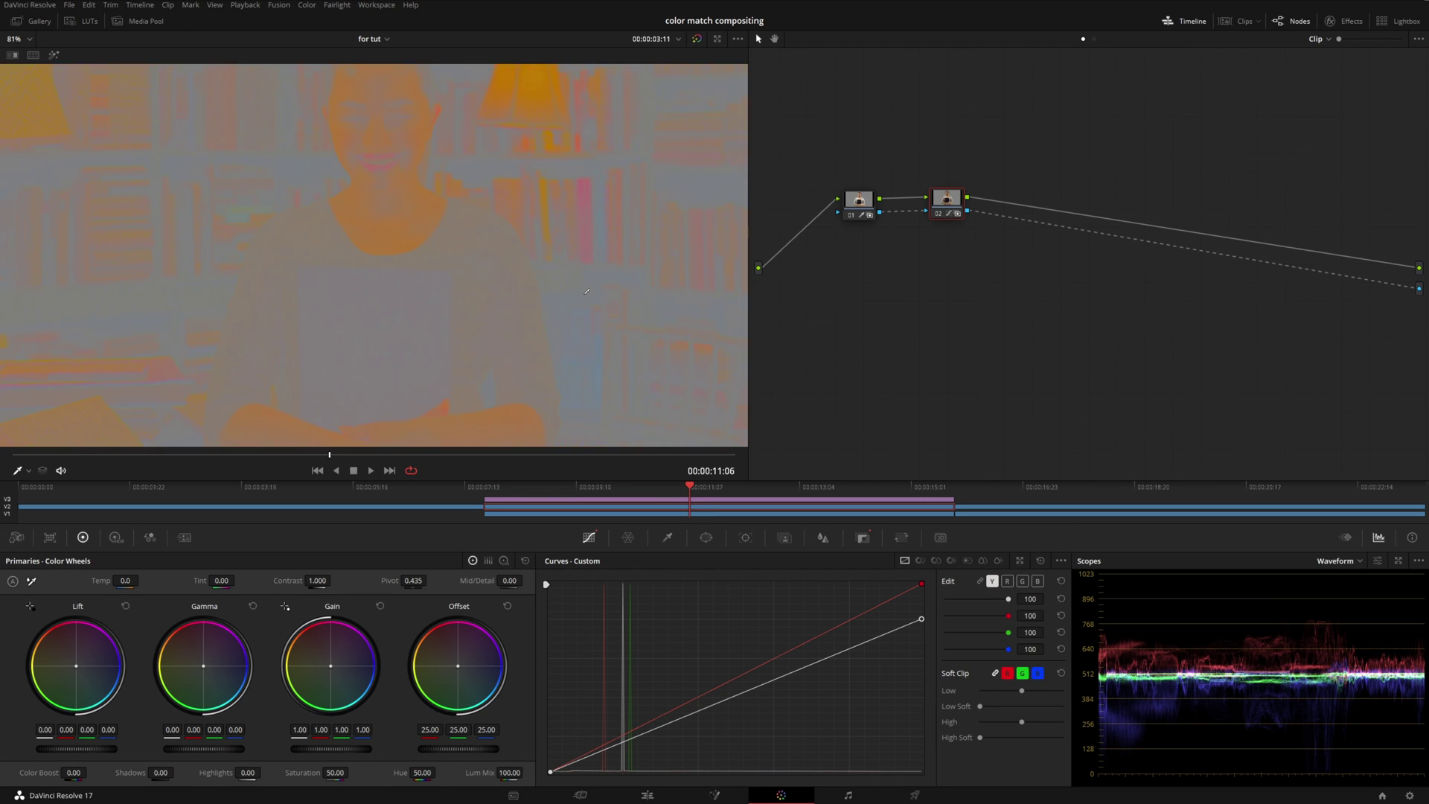
pyautogui.moveTo(599, 264); pyautogui.dragTo(640, 341)
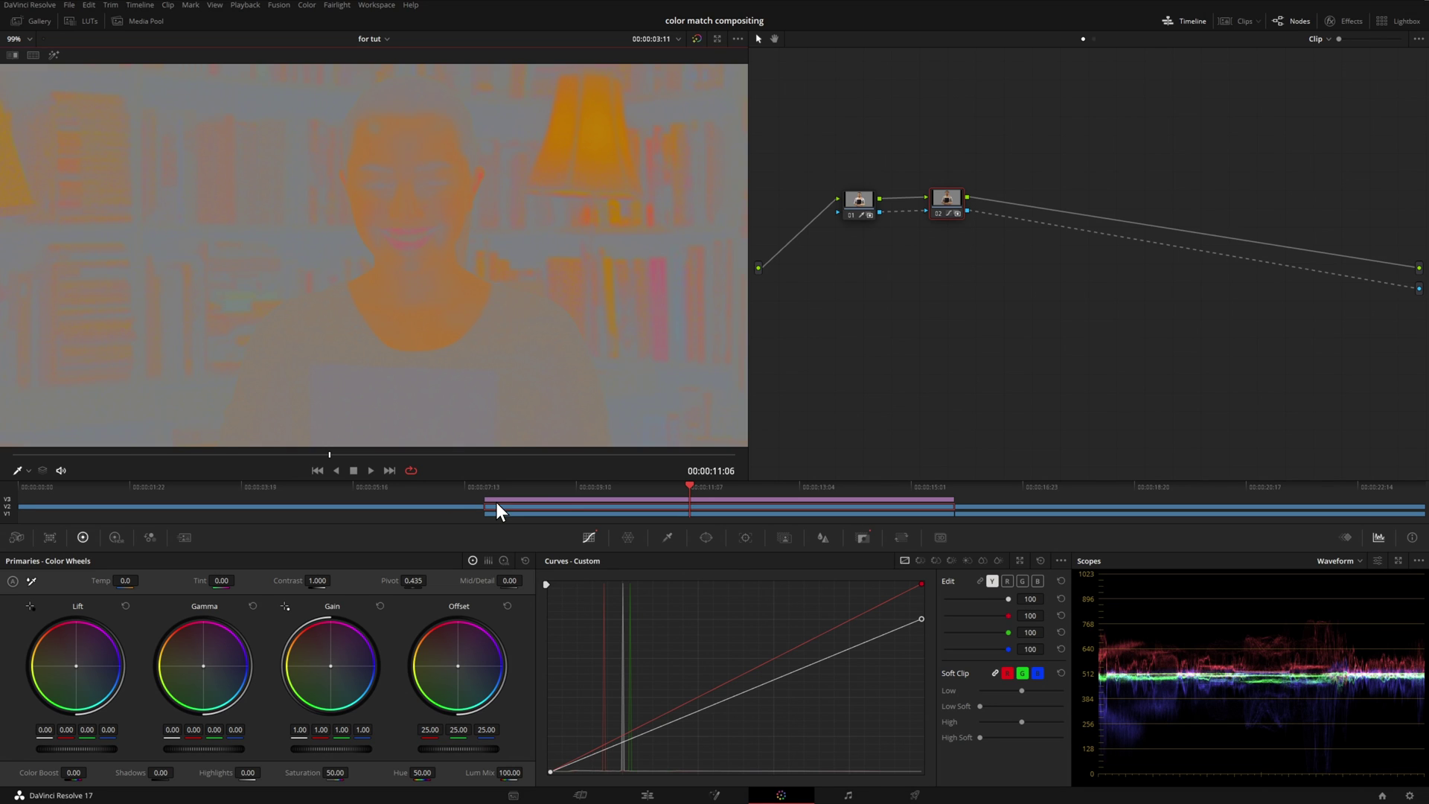
pyautogui.moveTo(351, 777)
pyautogui.mouseDown()
pyautogui.moveTo(351, 790)
pyautogui.moveTo(351, 772)
pyautogui.mouseUp()
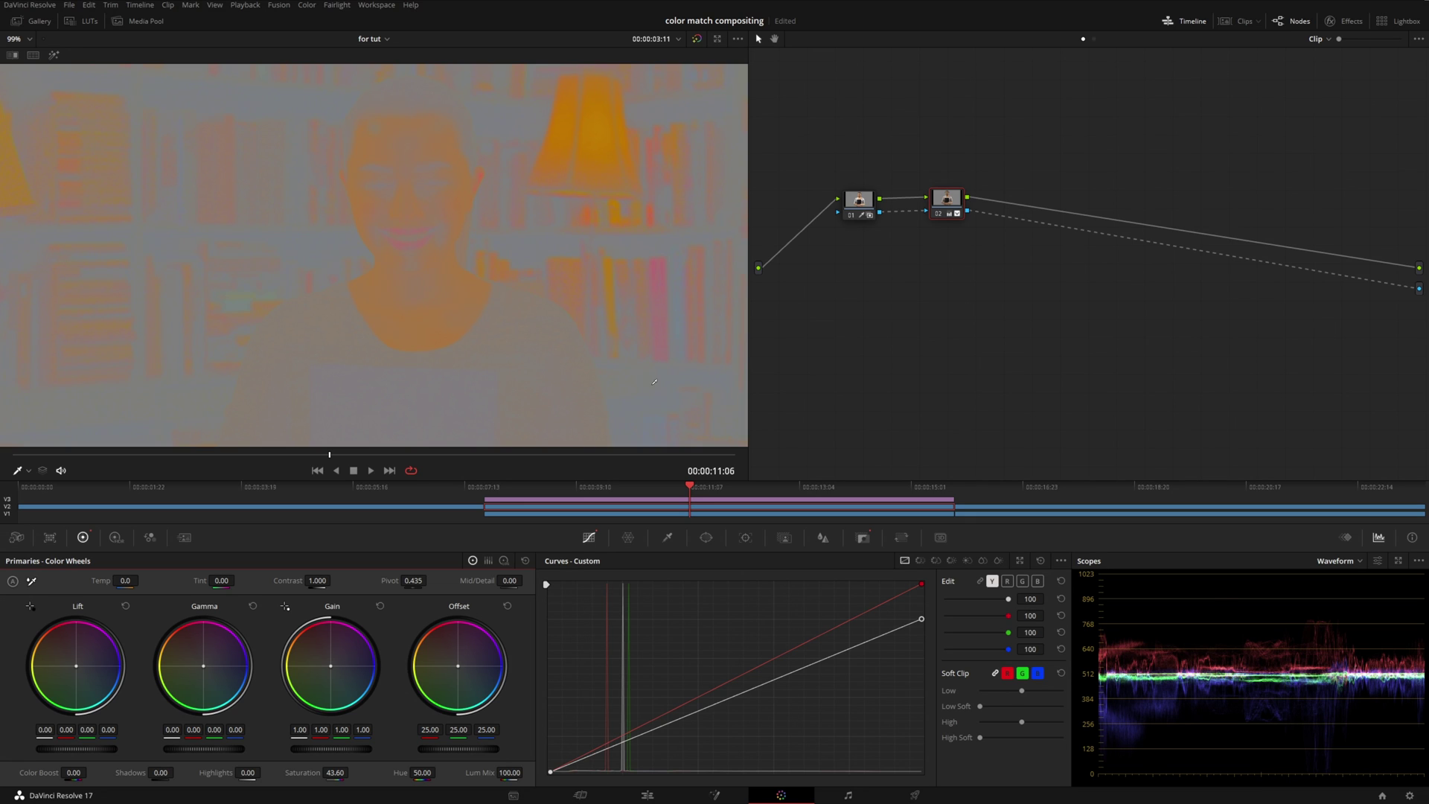
pyautogui.click(29, 39)
pyautogui.click(21, 55)
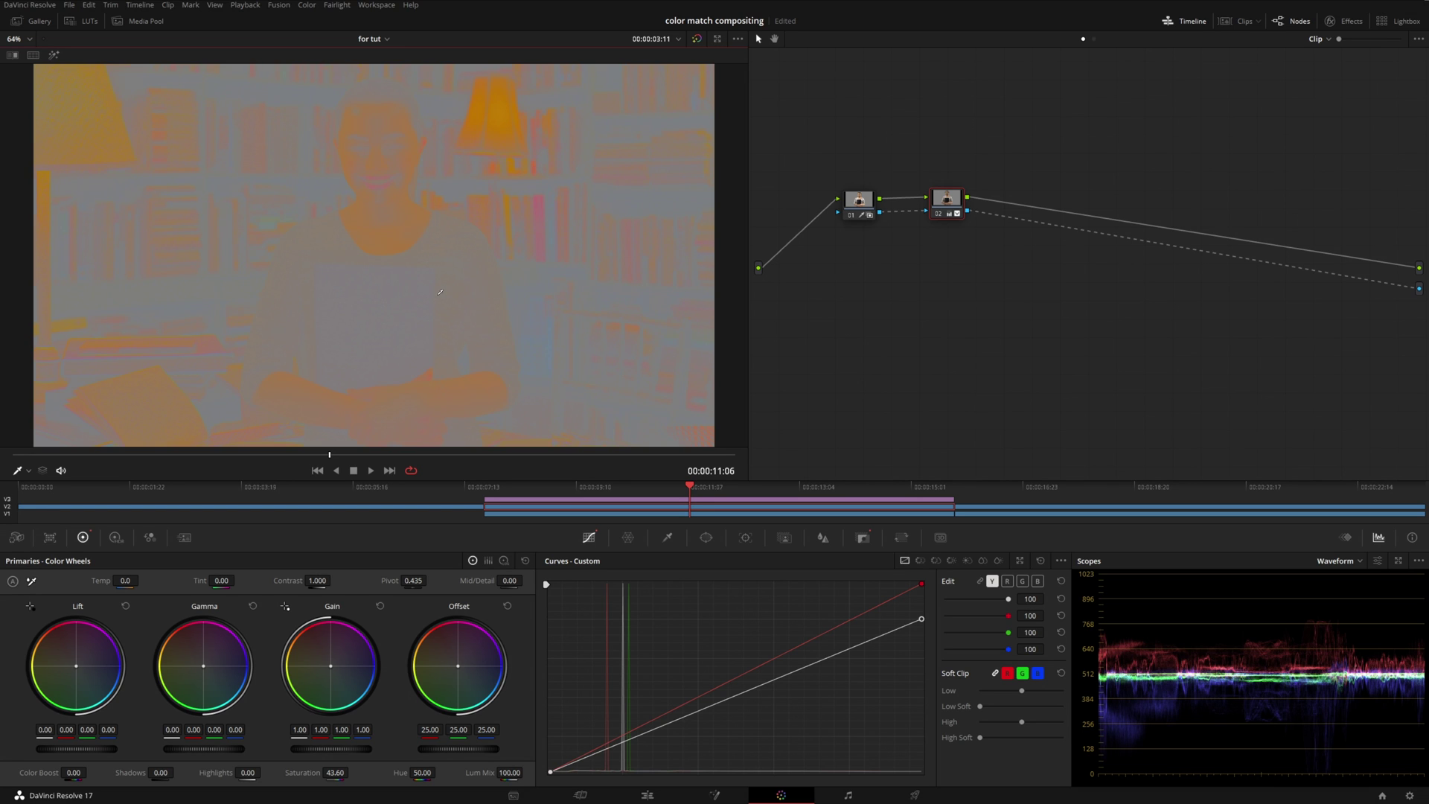
# Turn off the Video 3 track and try a saturation of 69.80 on the second node before restoring 43.60
pyautogui.click(9, 499)
pyautogui.click(946, 319)
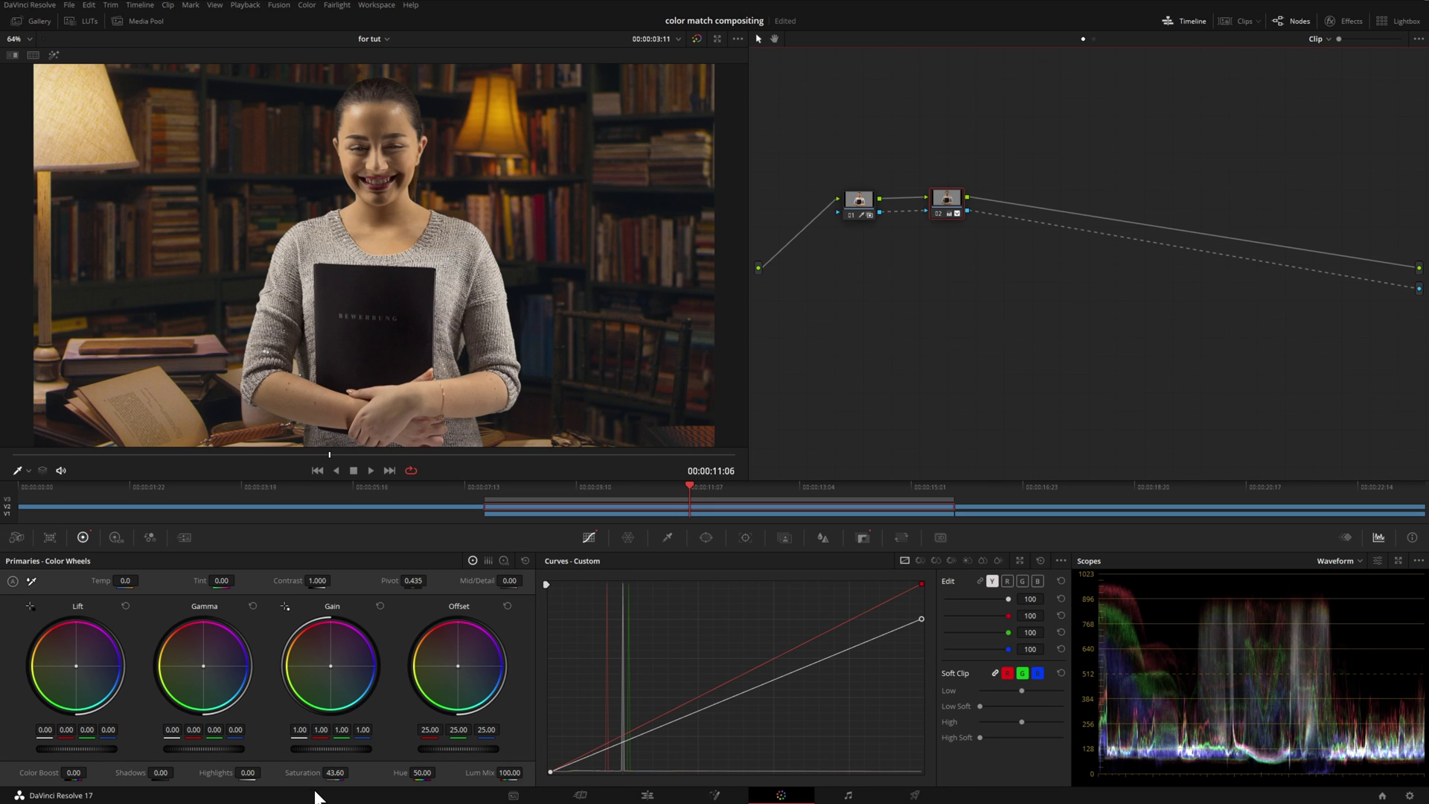
pyautogui.moveTo(335, 772); pyautogui.dragTo(352, 772)
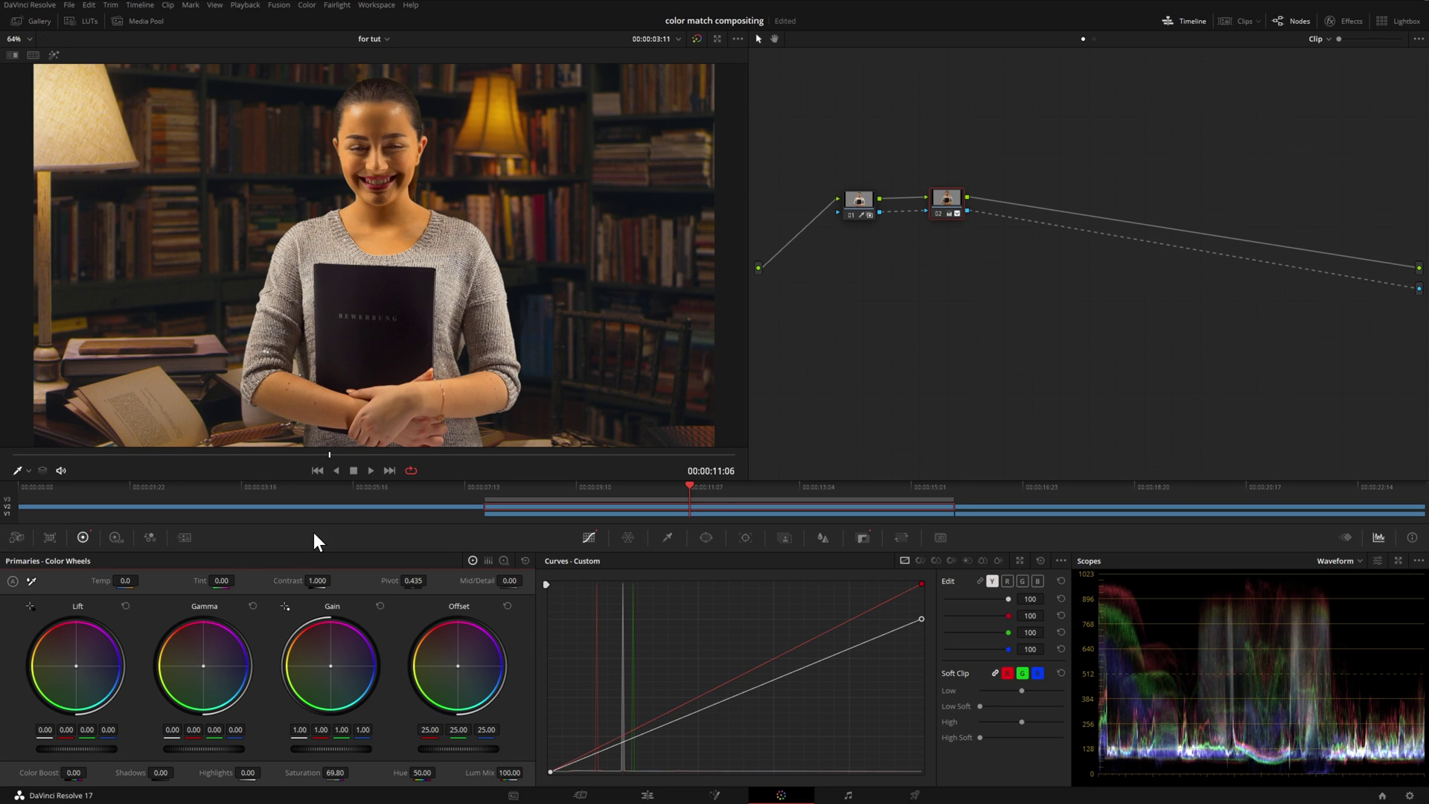
pyautogui.moveTo(352, 772); pyautogui.dragTo(352, 772)
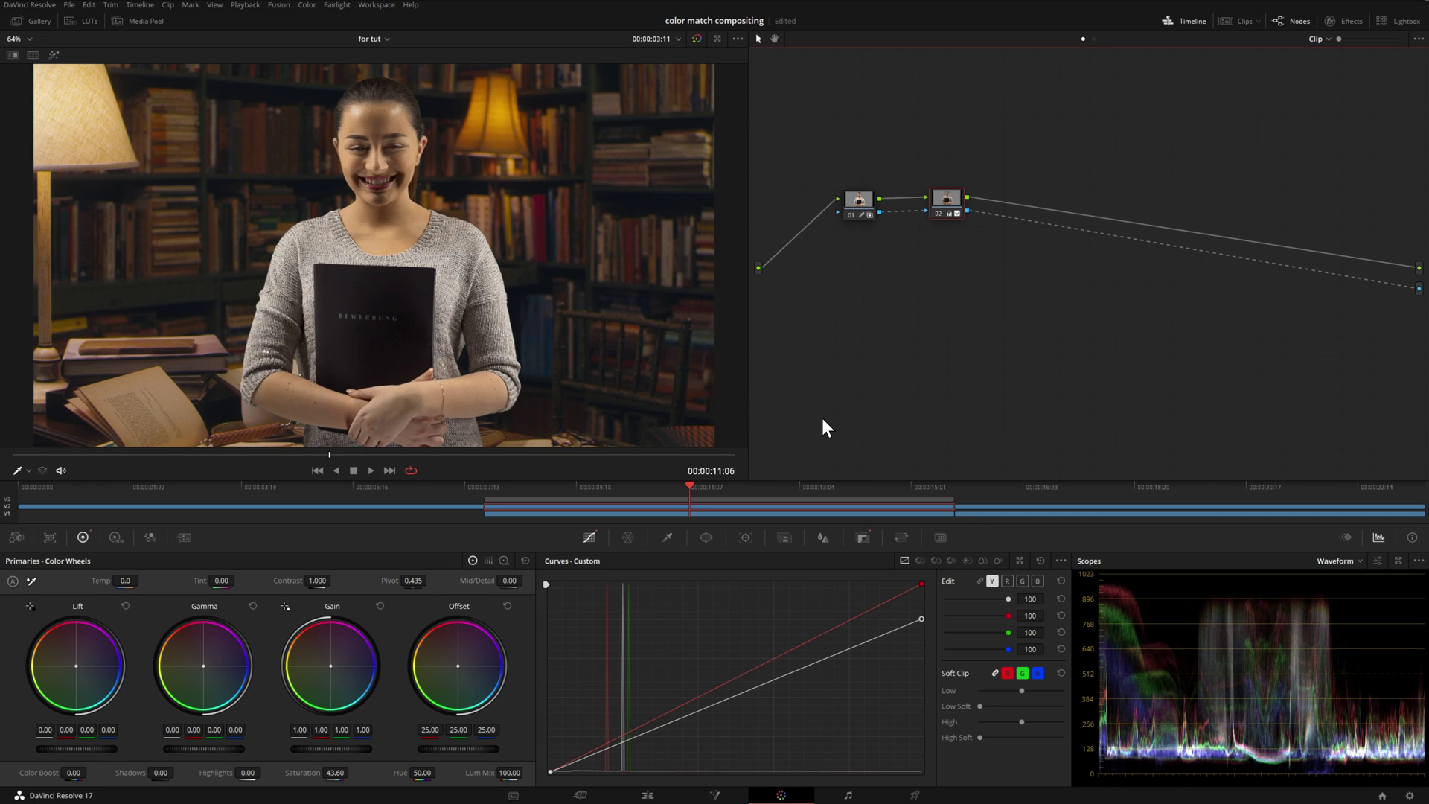
# Add a third serial node after the second node and turn the Video 3 track back on
pyautogui.rightClick(950, 209)
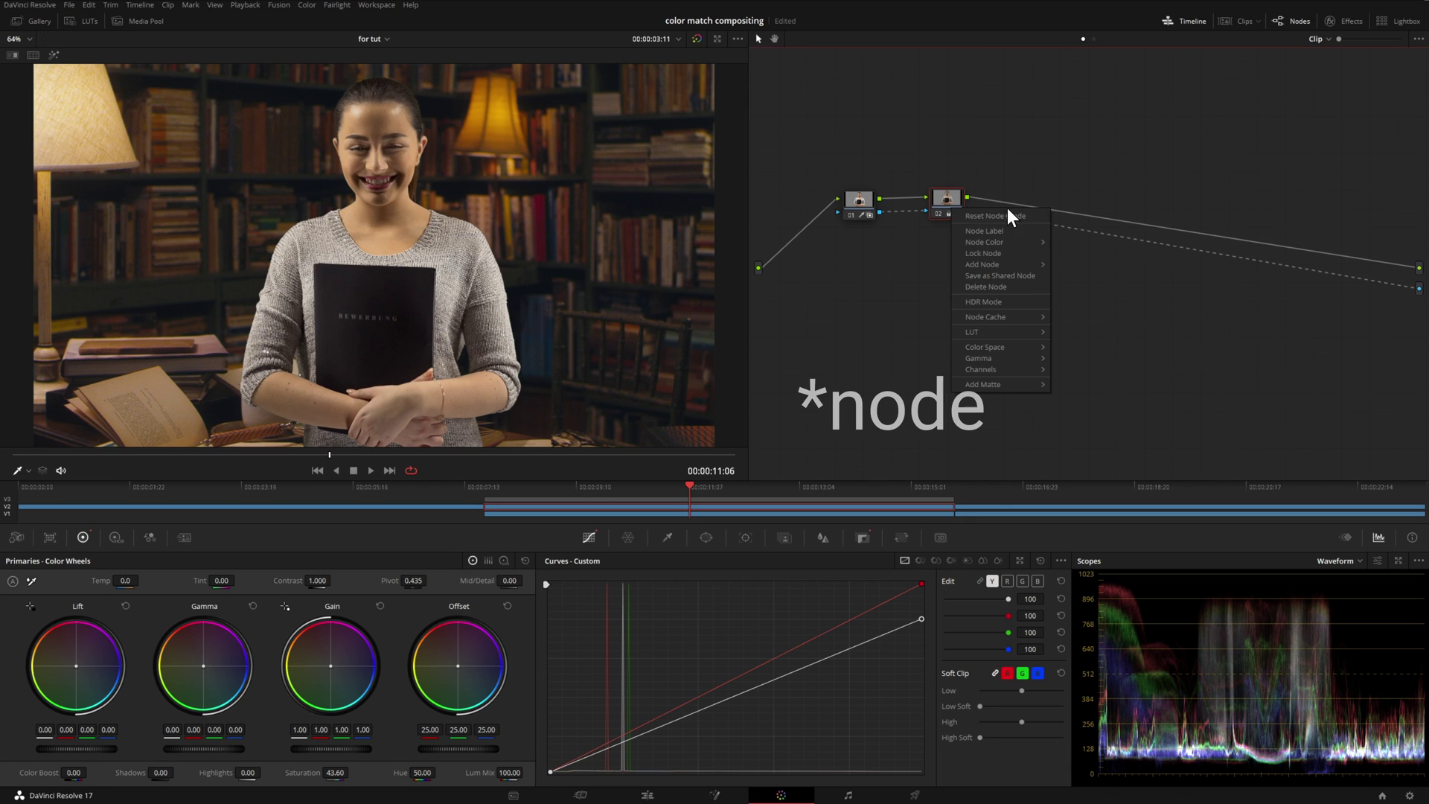
pyautogui.moveTo(1010, 268)
pyautogui.click(1086, 263)
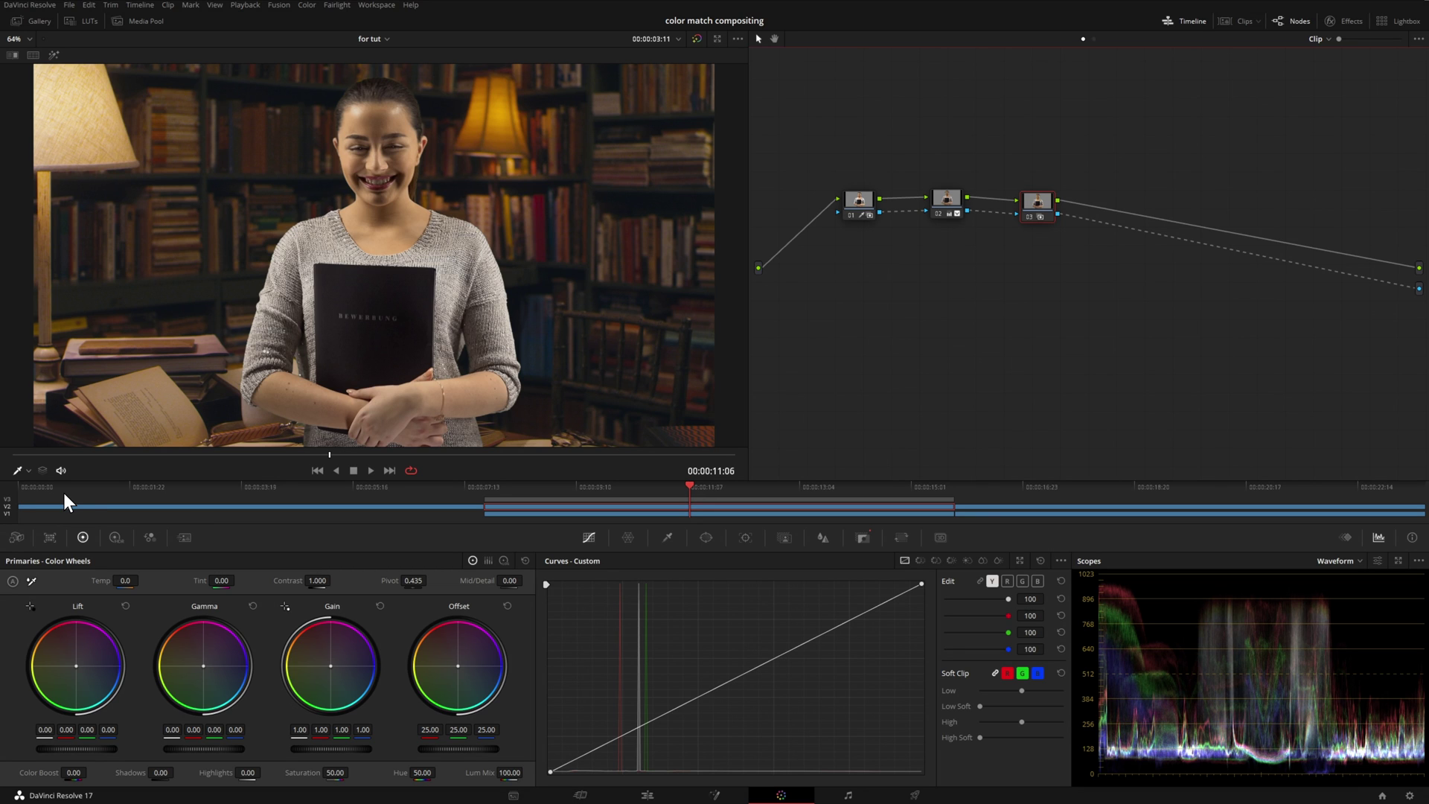
pyautogui.hotkey('shift', 'h')
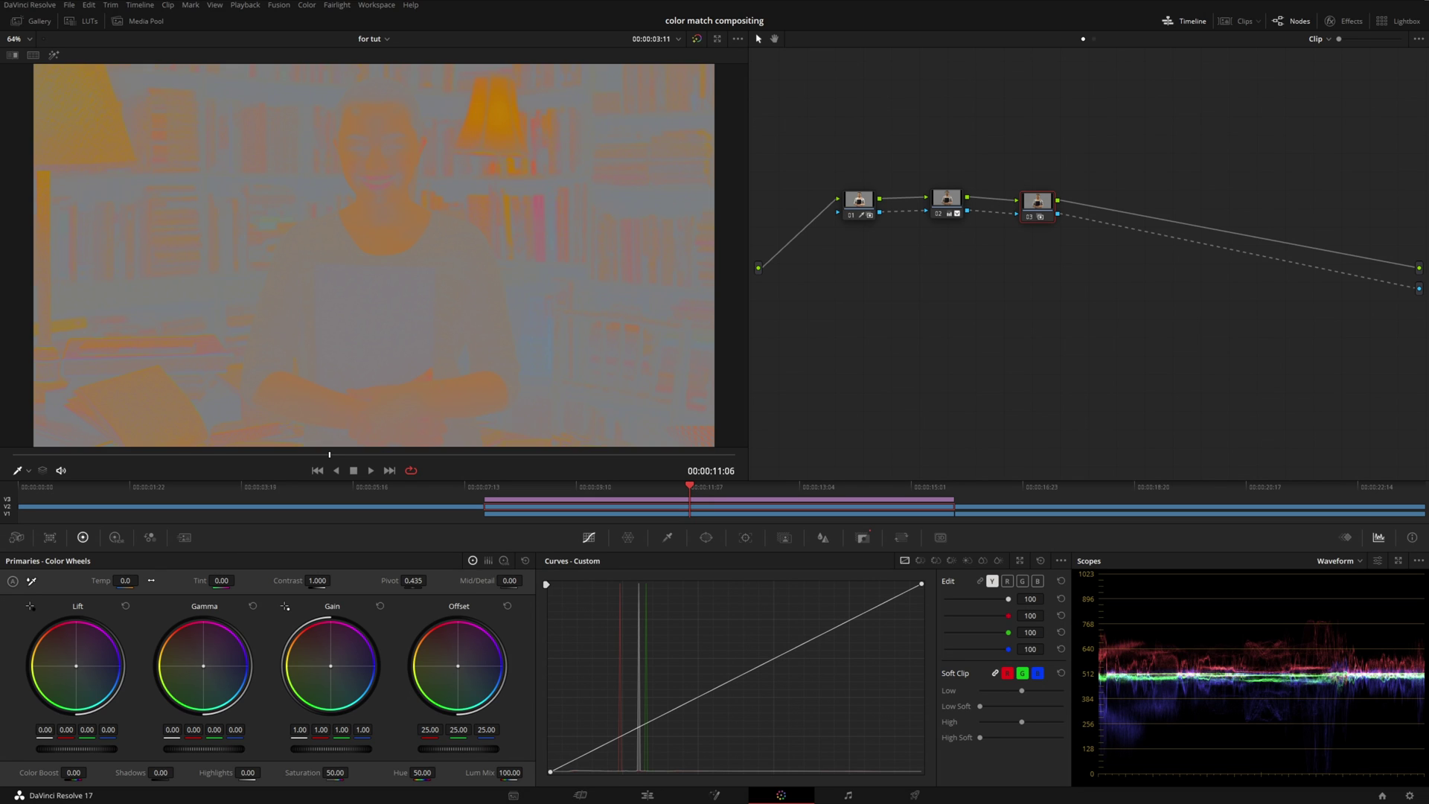
# Try temperatures of -660 and -530 on the third node, checking the result in full colour with Video 3 off
pyautogui.moveTo(151, 579); pyautogui.dragTo(163, 583)
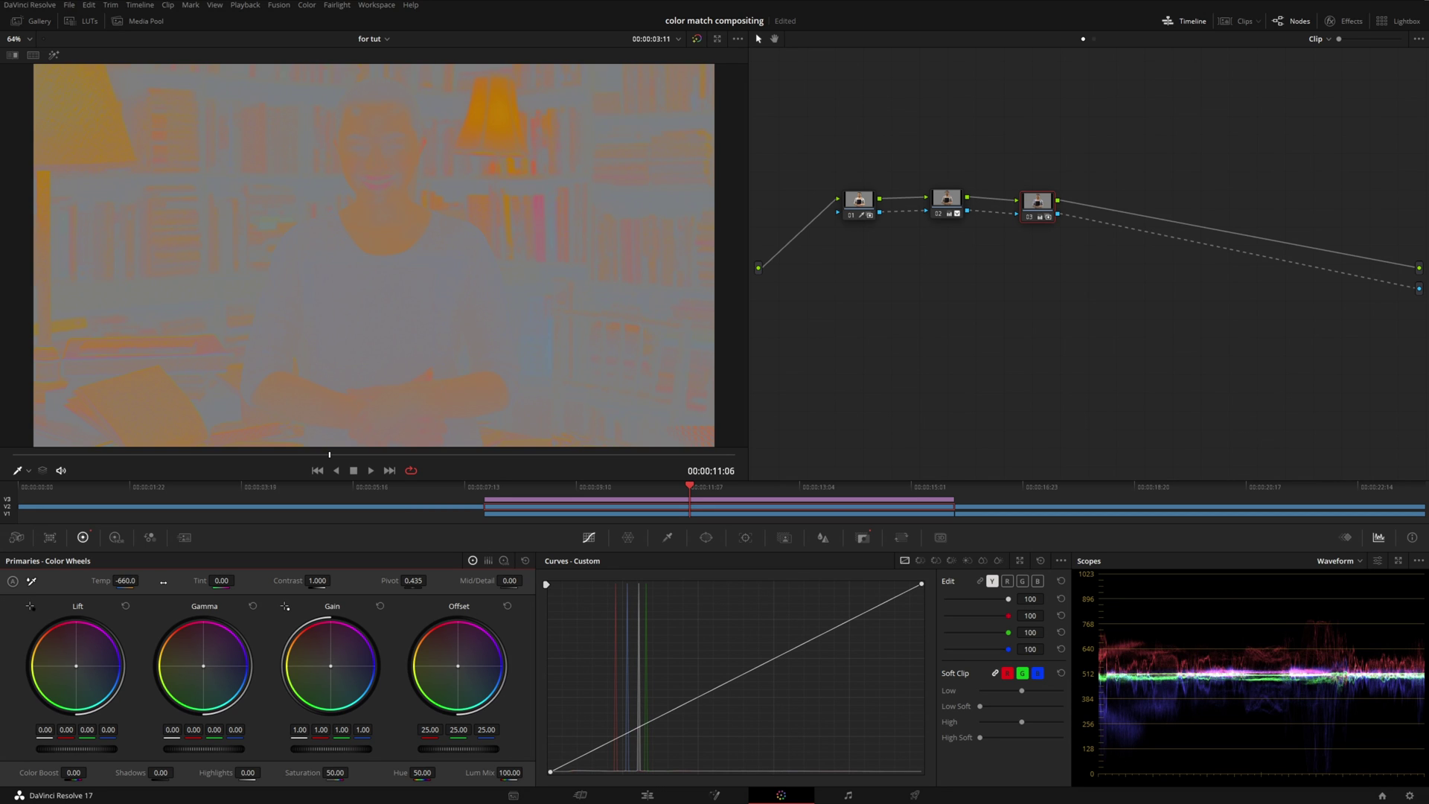
pyautogui.moveTo(142, 580); pyautogui.dragTo(142, 580)
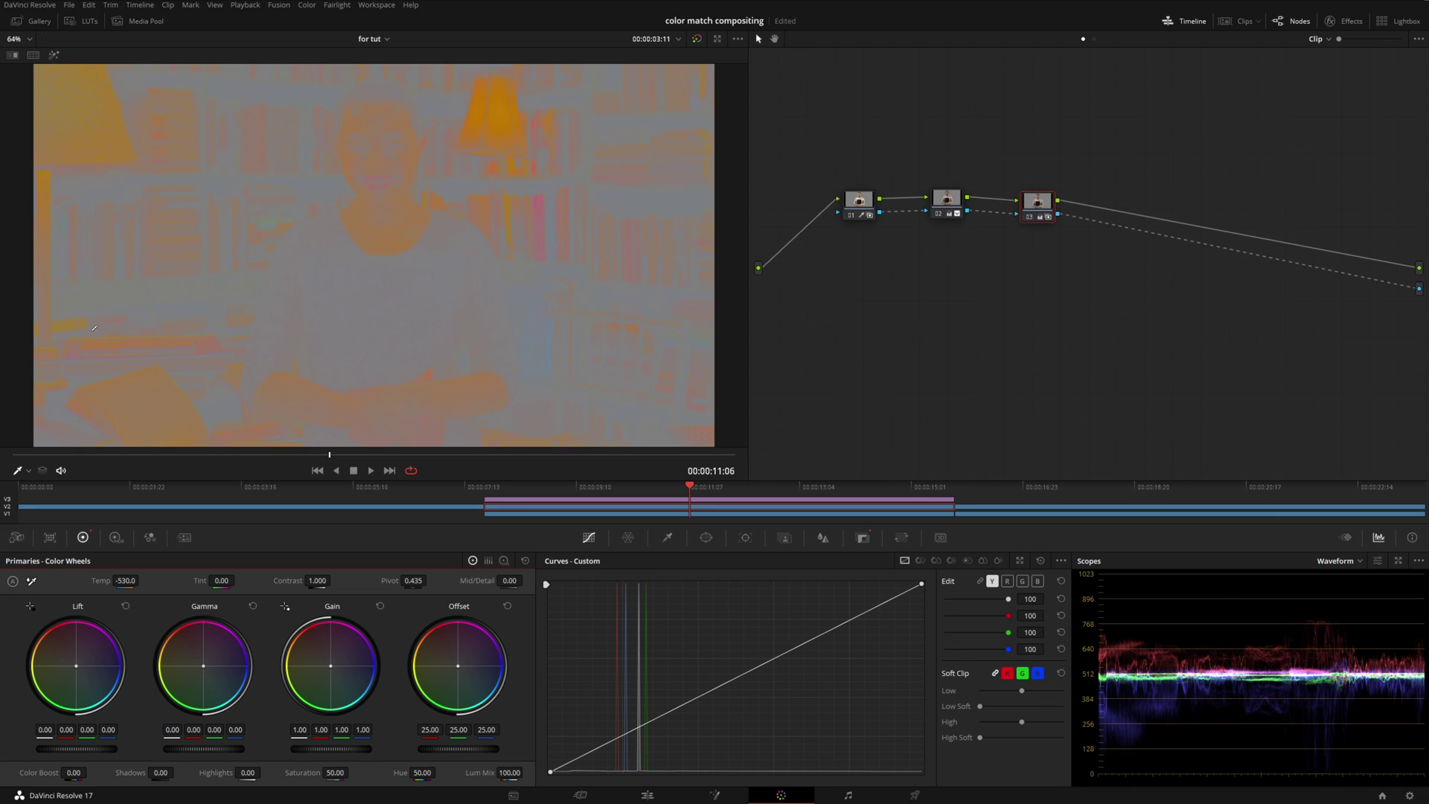
pyautogui.hotkey('shift', 'h')
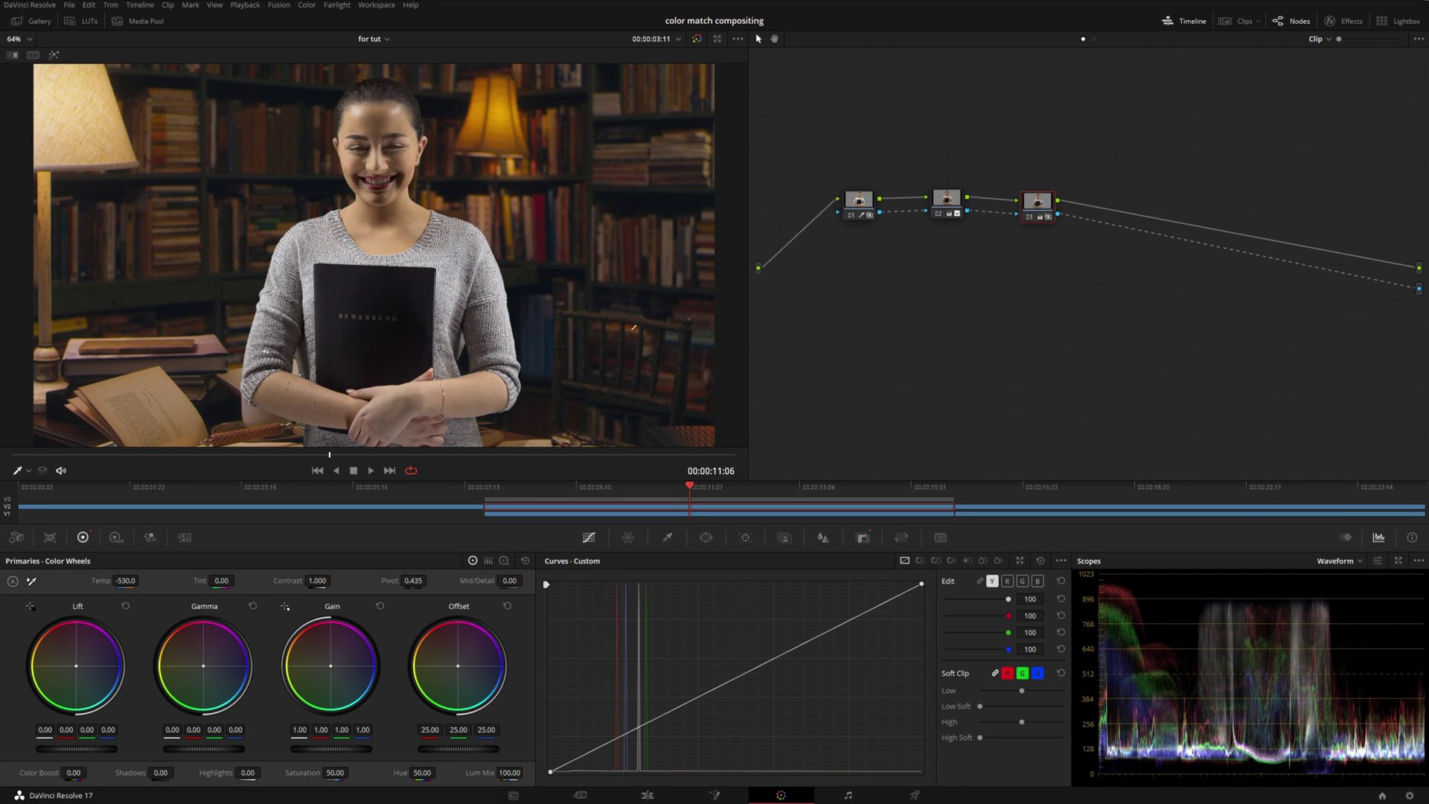
pyautogui.scroll(5, 644, 320)
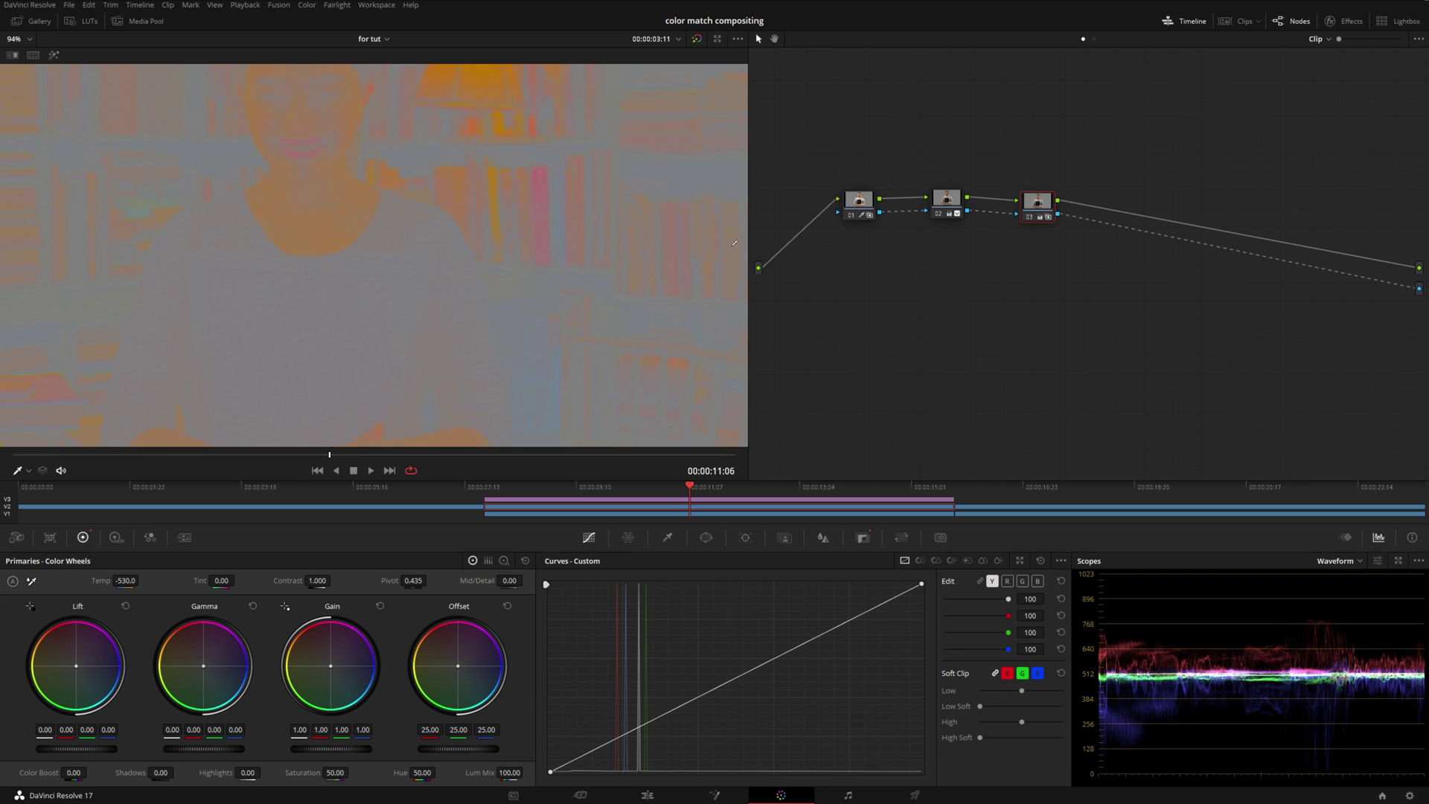
# Set the third node's temperature to 300, turn off Video 3 and compare the woman's sweater with the node on and off
pyautogui.moveTo(113, 583); pyautogui.dragTo(20, 499)
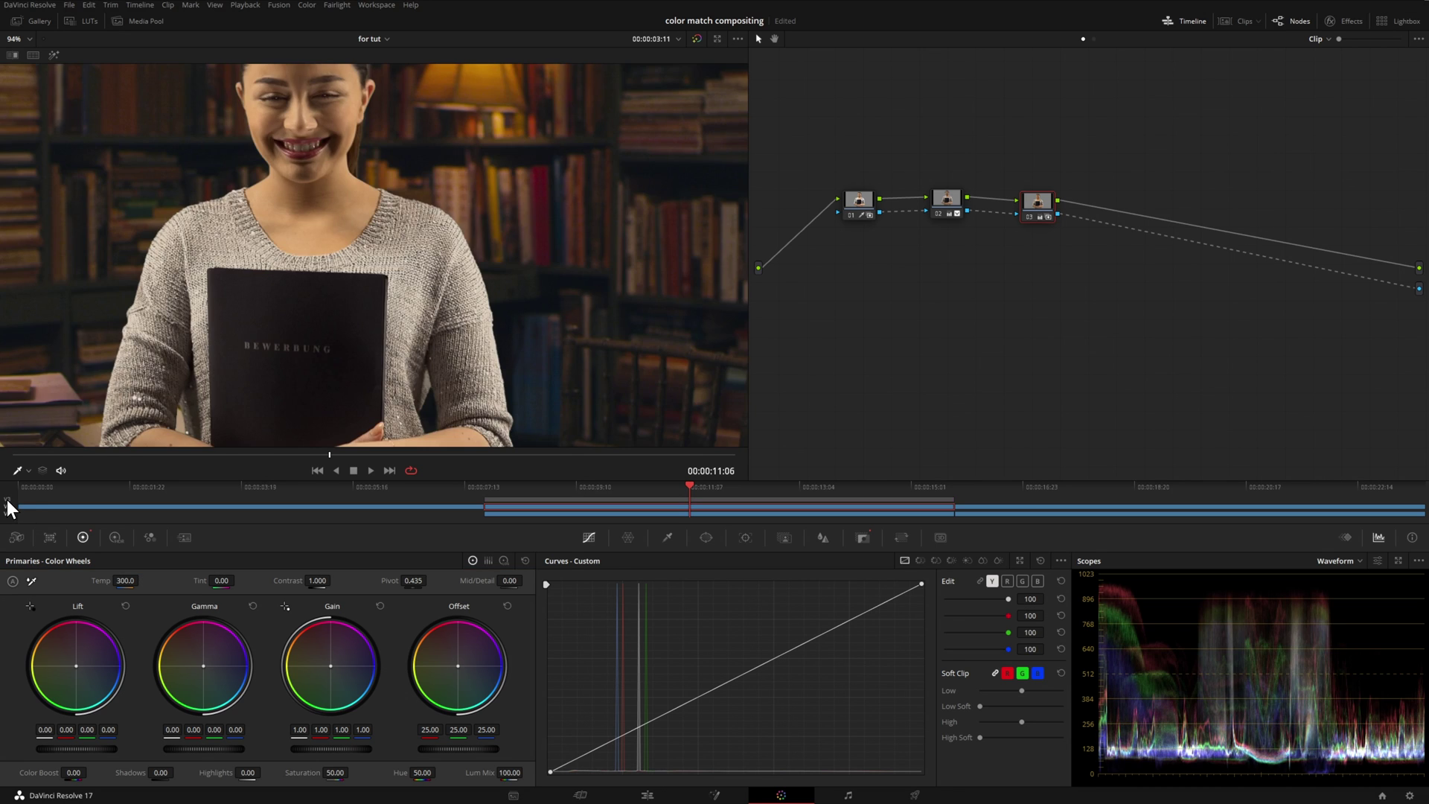
pyautogui.scroll(-3, 603, 335)
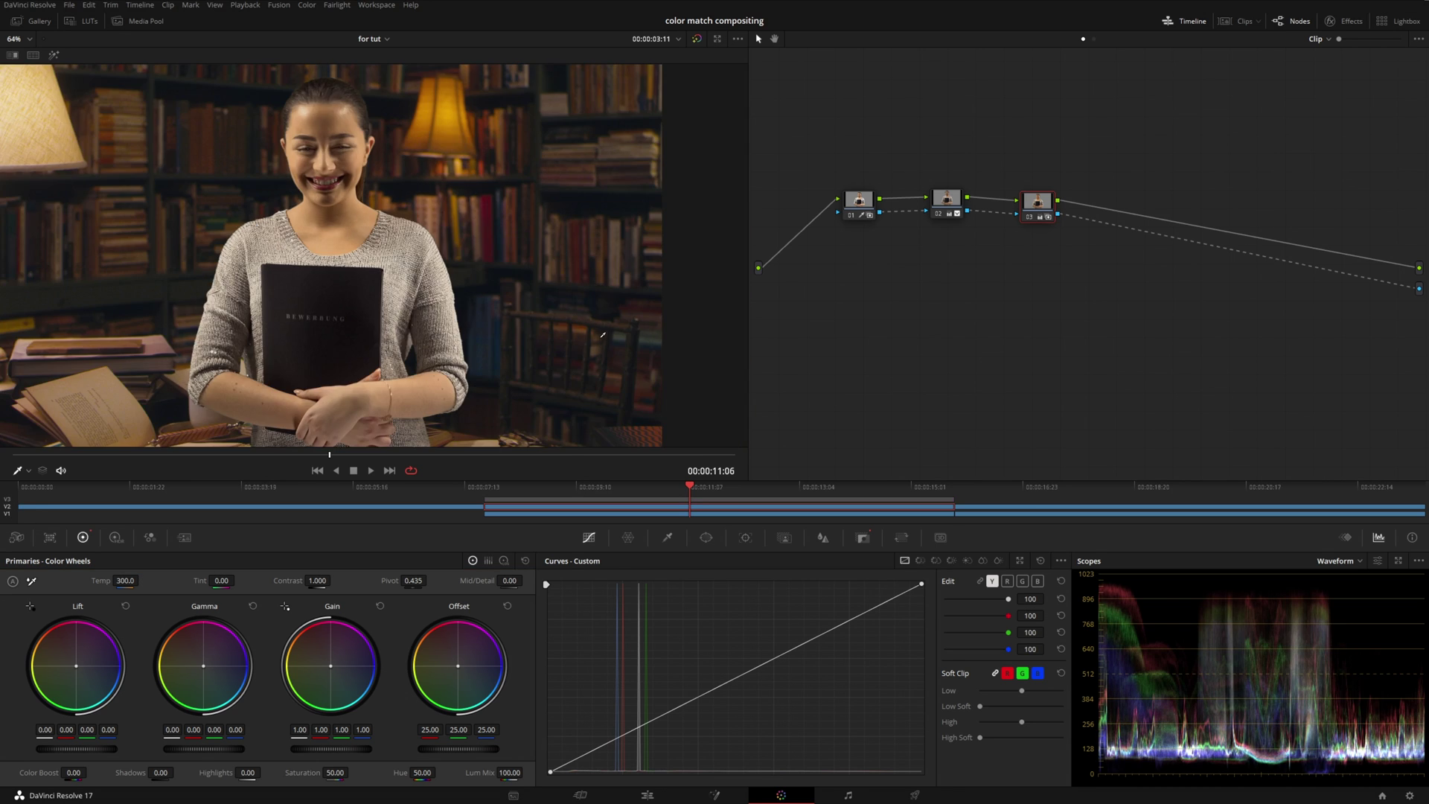
pyautogui.click(1031, 217)
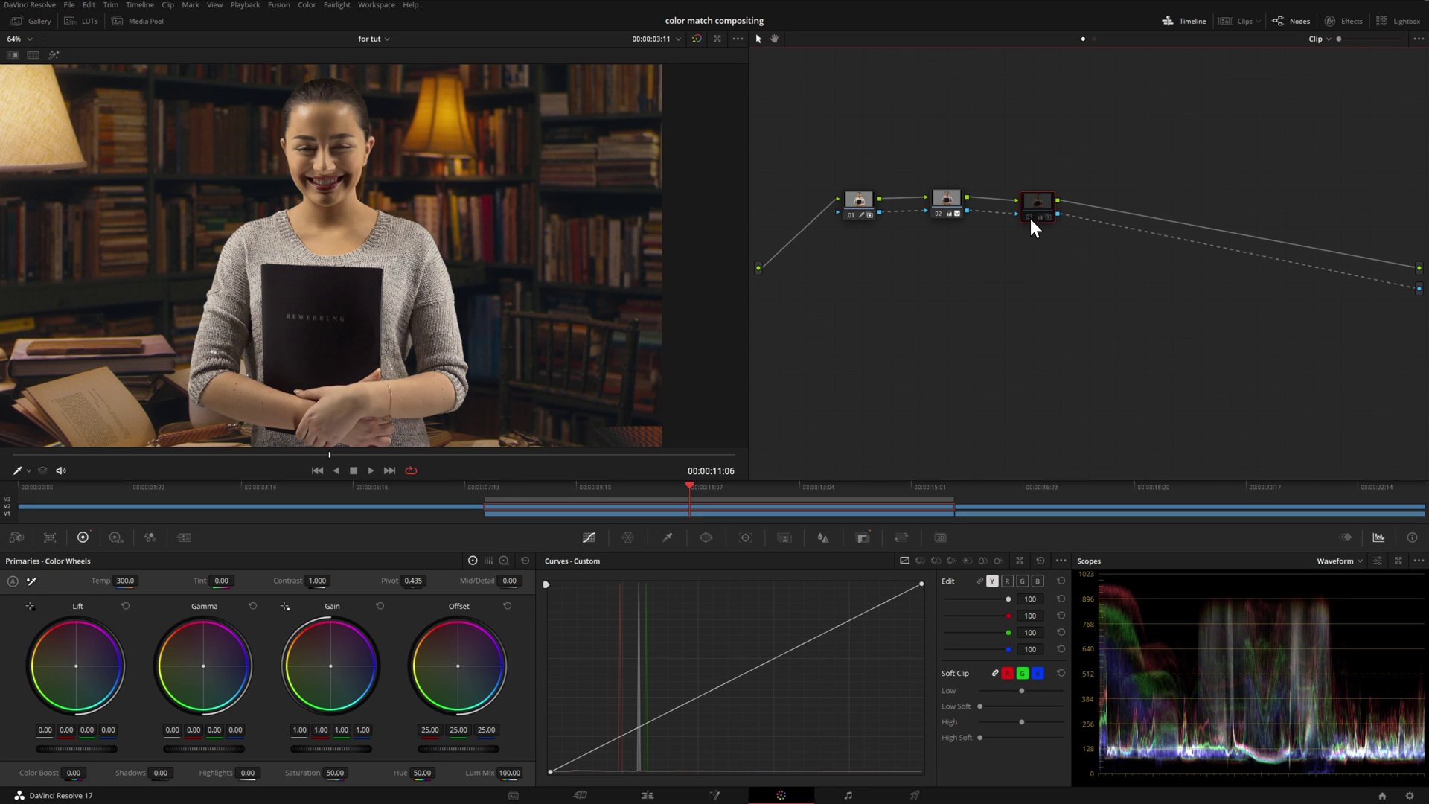
pyautogui.click(1030, 218)
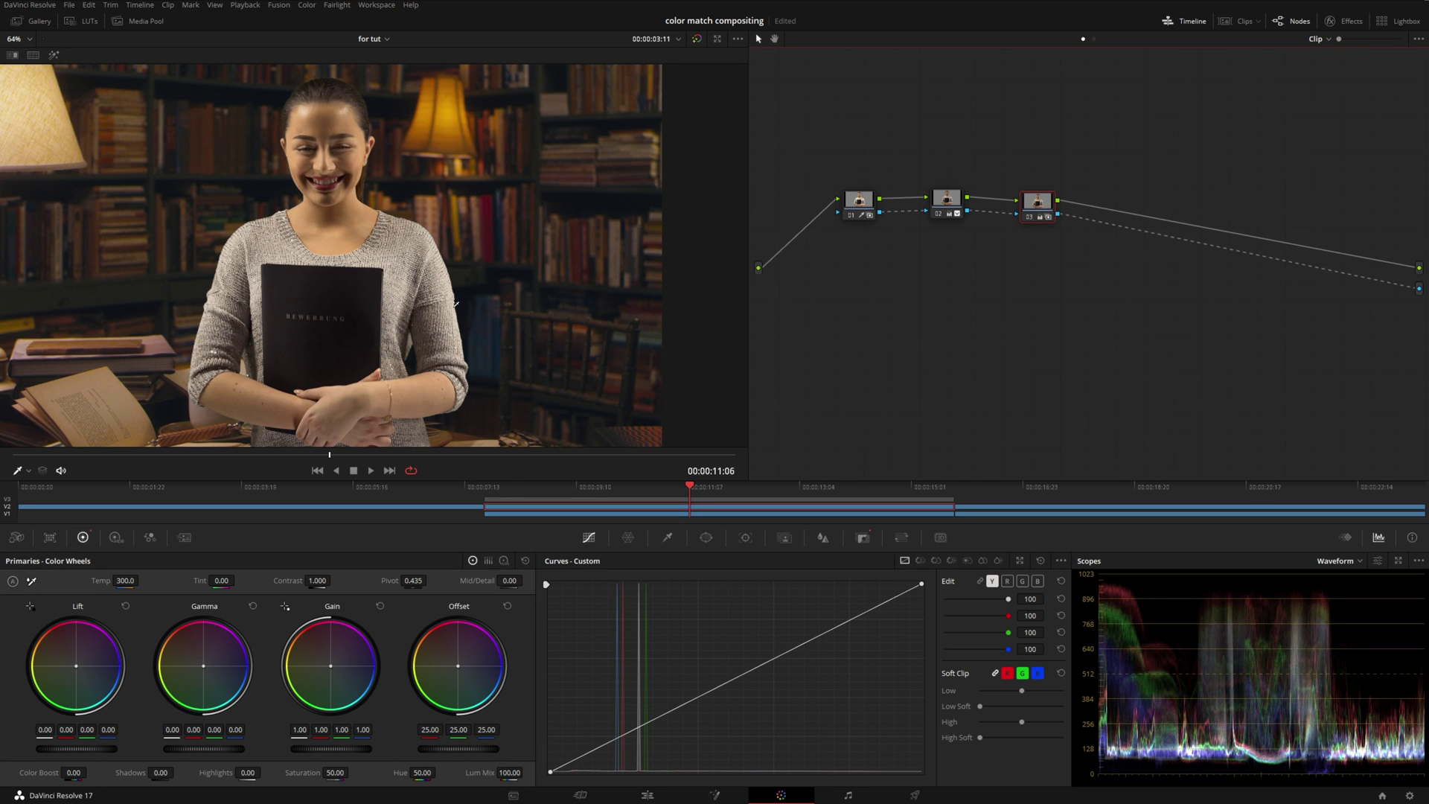
pyautogui.scroll(6, 520, 284)
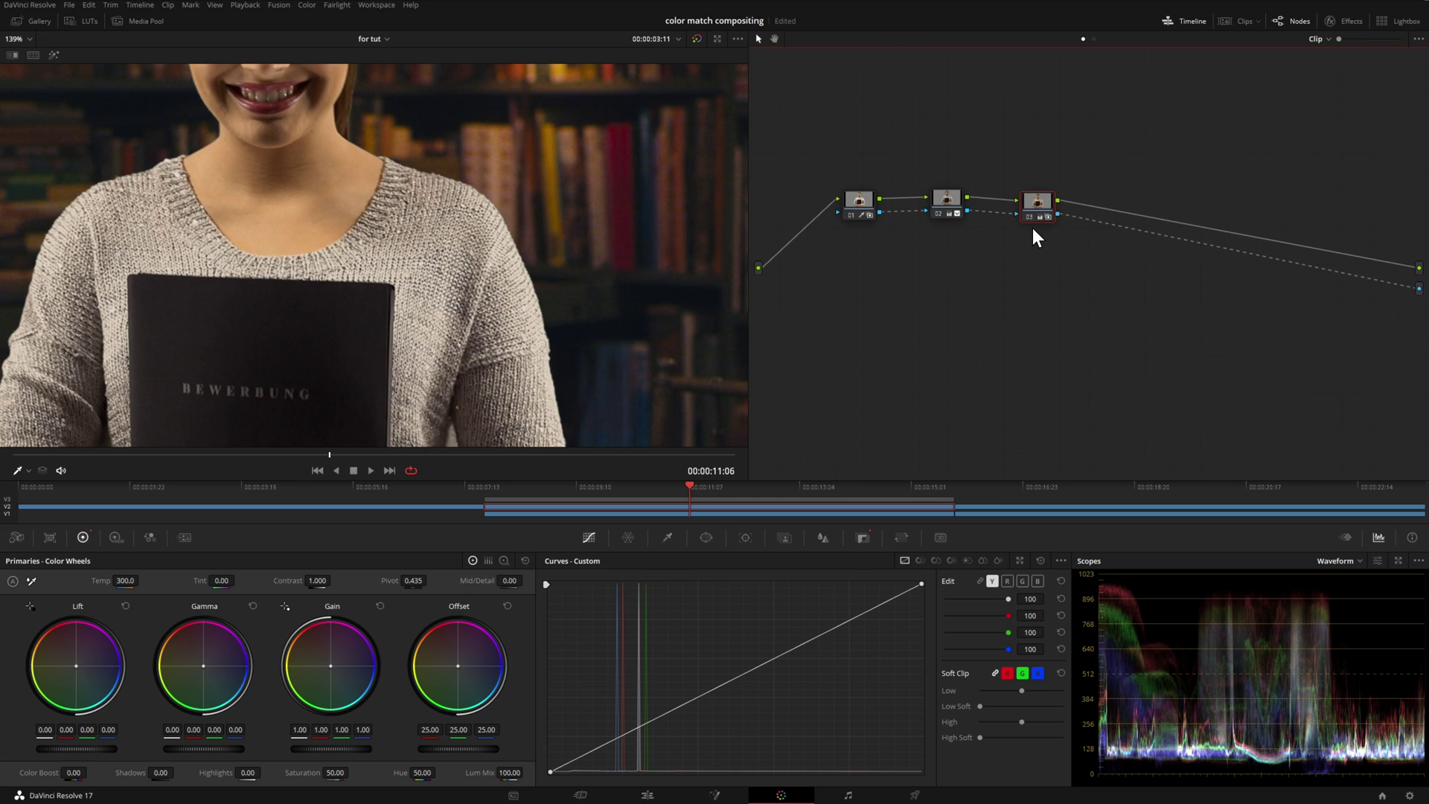
pyautogui.click(1029, 216)
pyautogui.hotkey('shift', 'z')
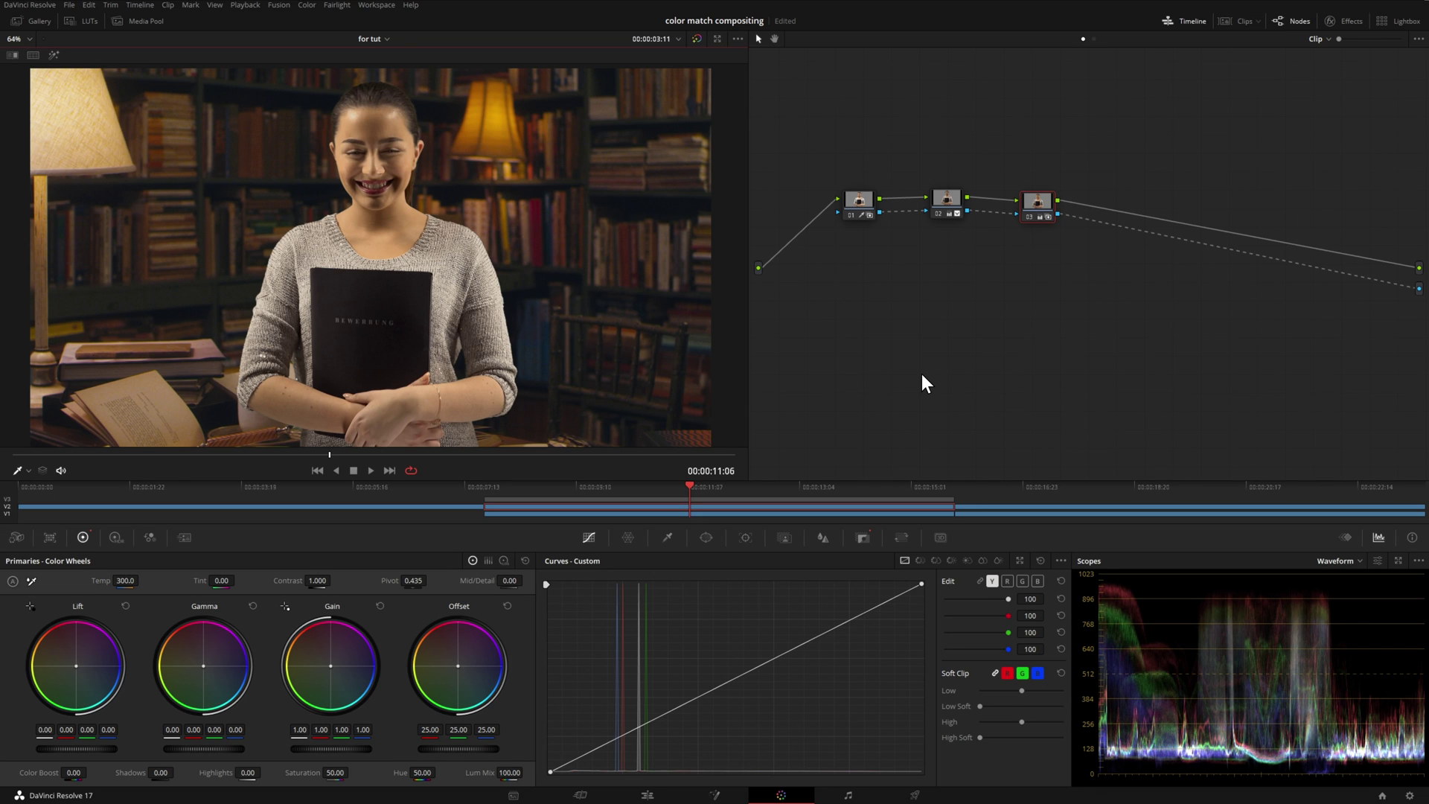
# Turn Video 3 on and lower the second node's saturation to 41.00
pyautogui.click(947, 205)
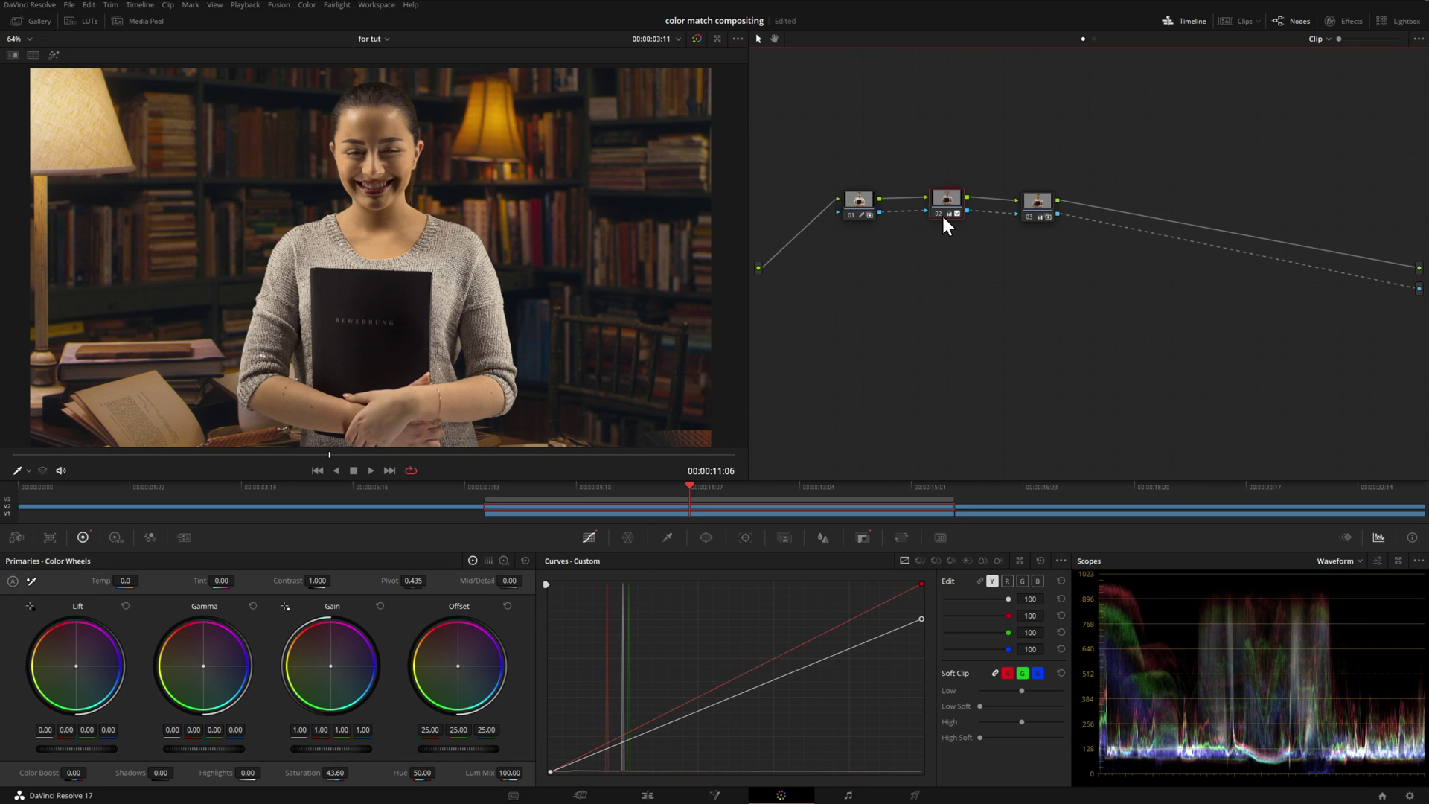
pyautogui.click(8, 501)
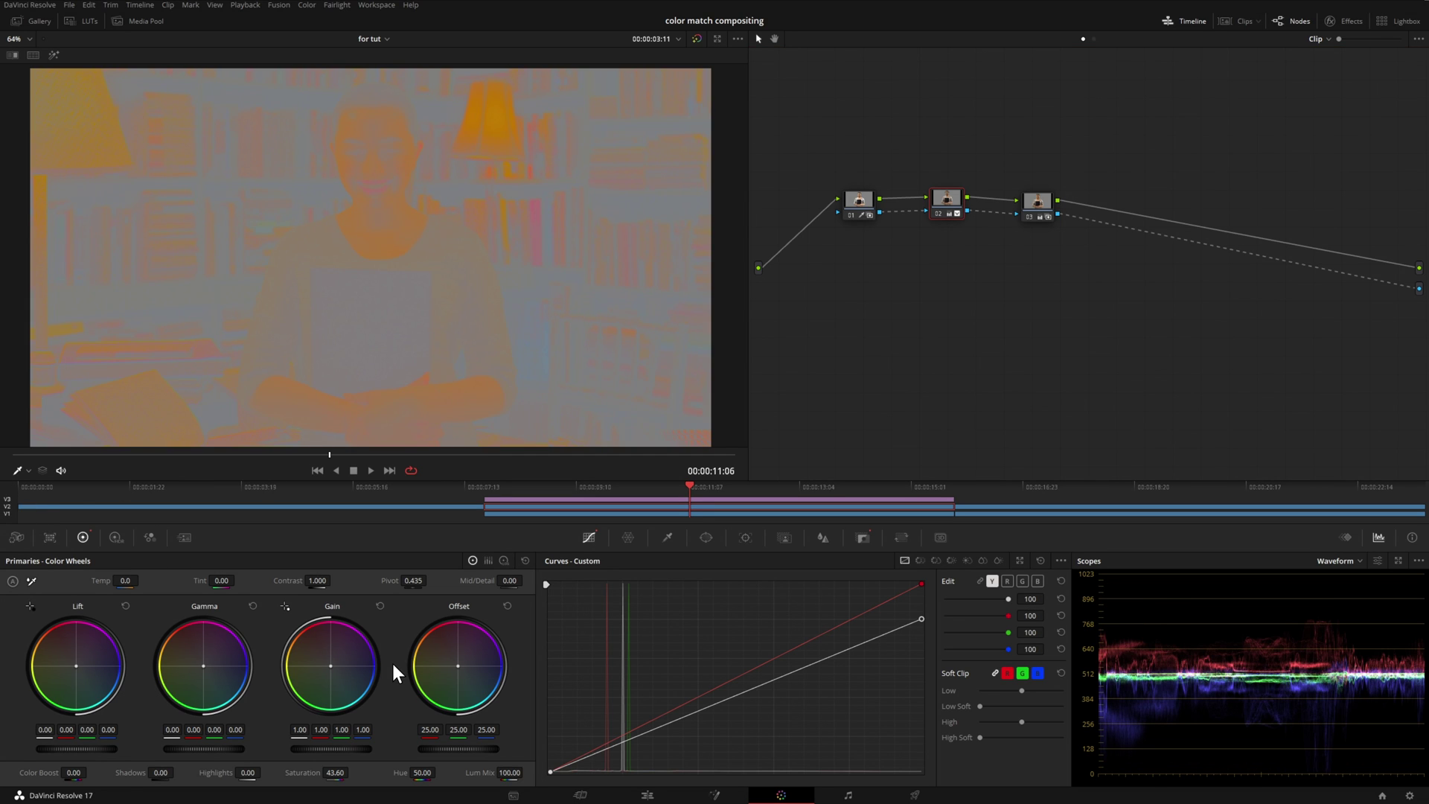
pyautogui.click(339, 774)
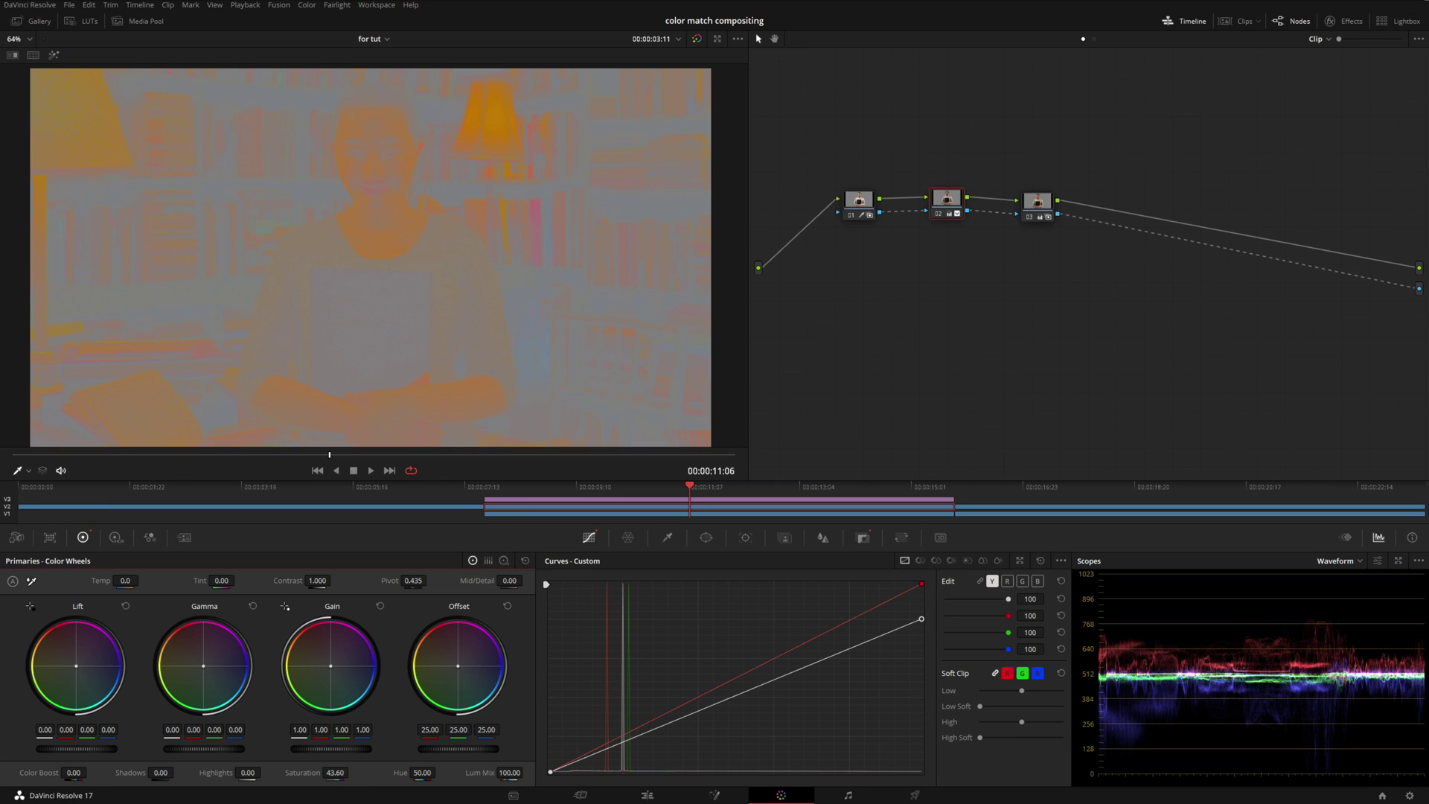
pyautogui.moveTo(339, 774); pyautogui.dragTo(350, 772)
# With Video 3 off, review the matched clip at several moments and compare it with the uncorrected first clip
pyautogui.click(283, 451)
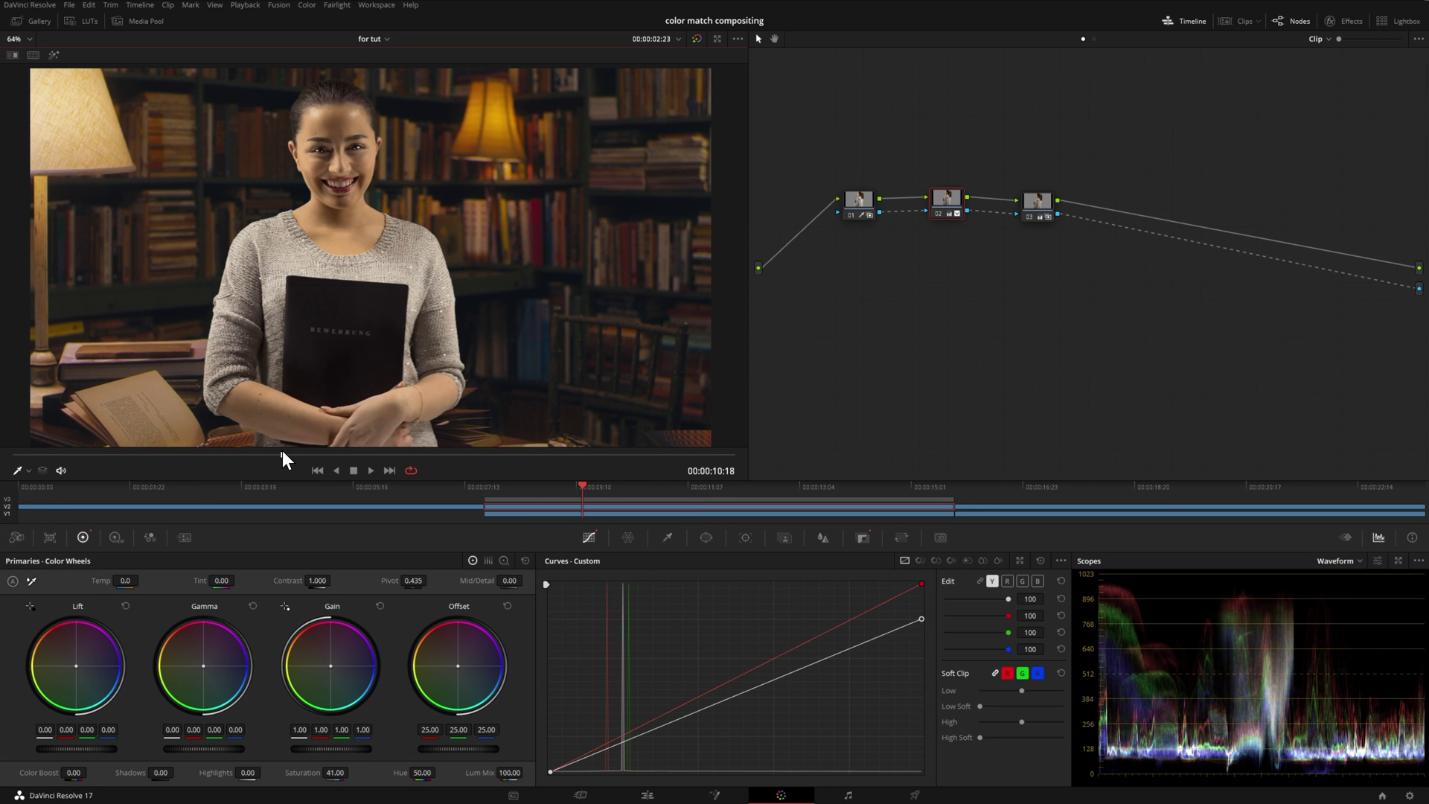
pyautogui.click(473, 454)
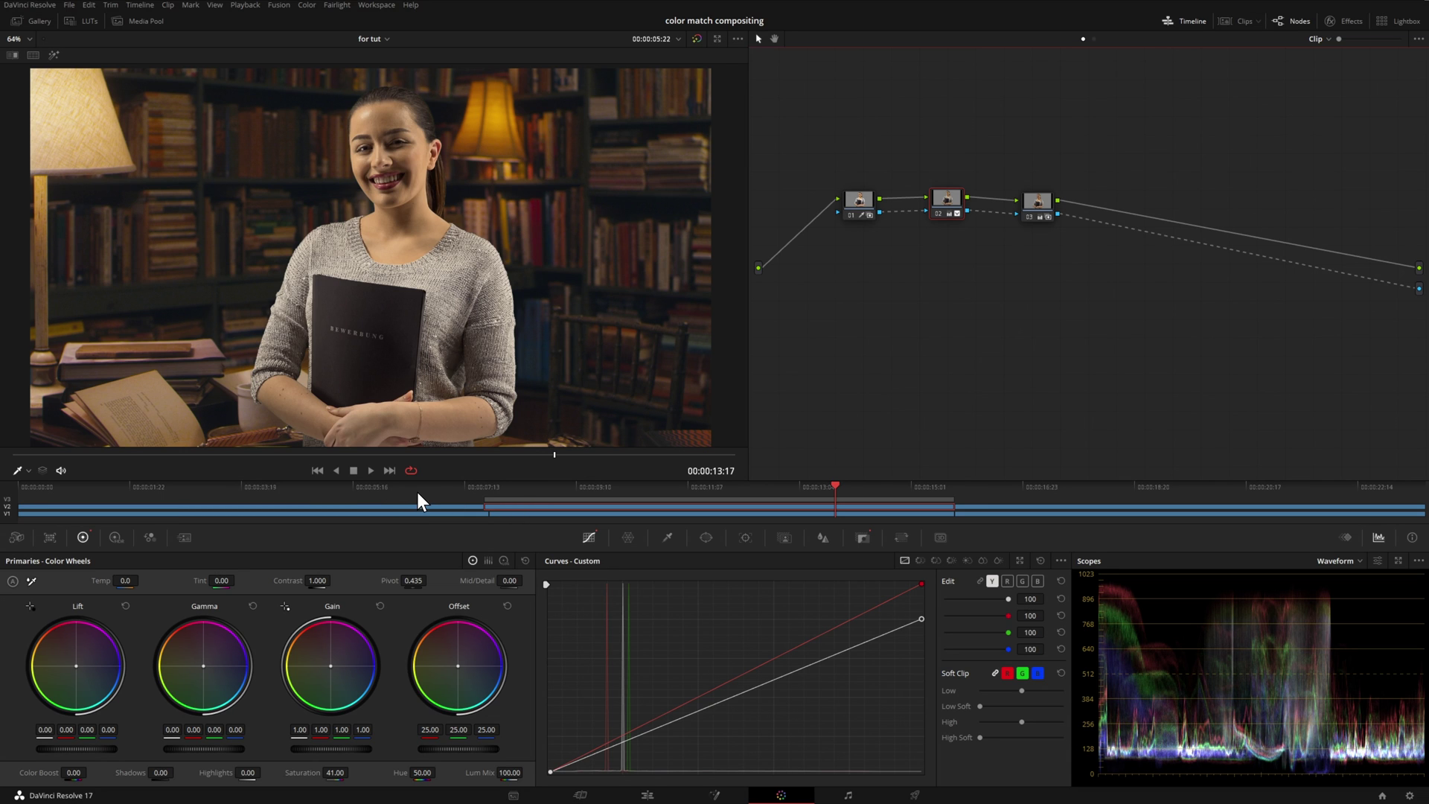
pyautogui.click(389, 488)
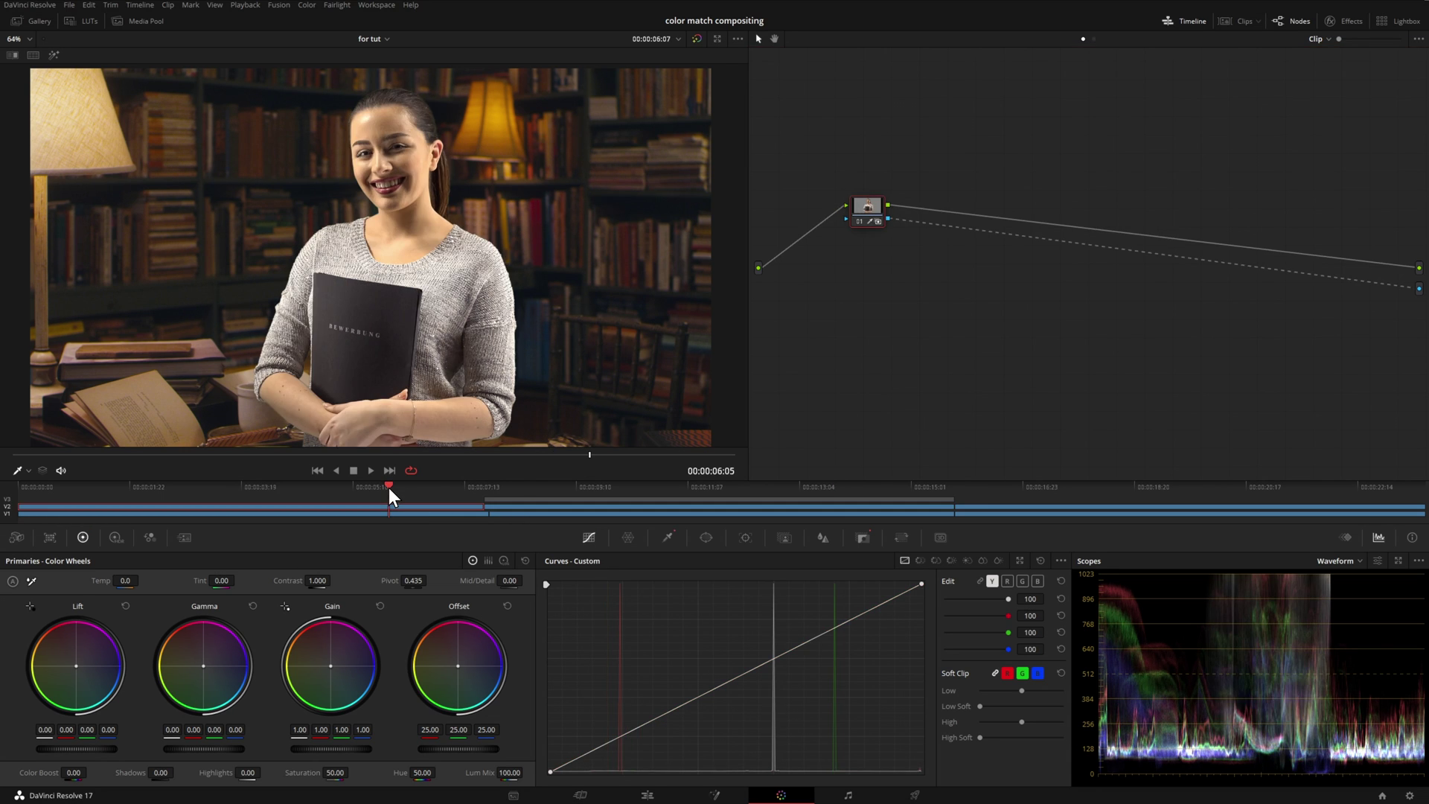
pyautogui.click(628, 489)
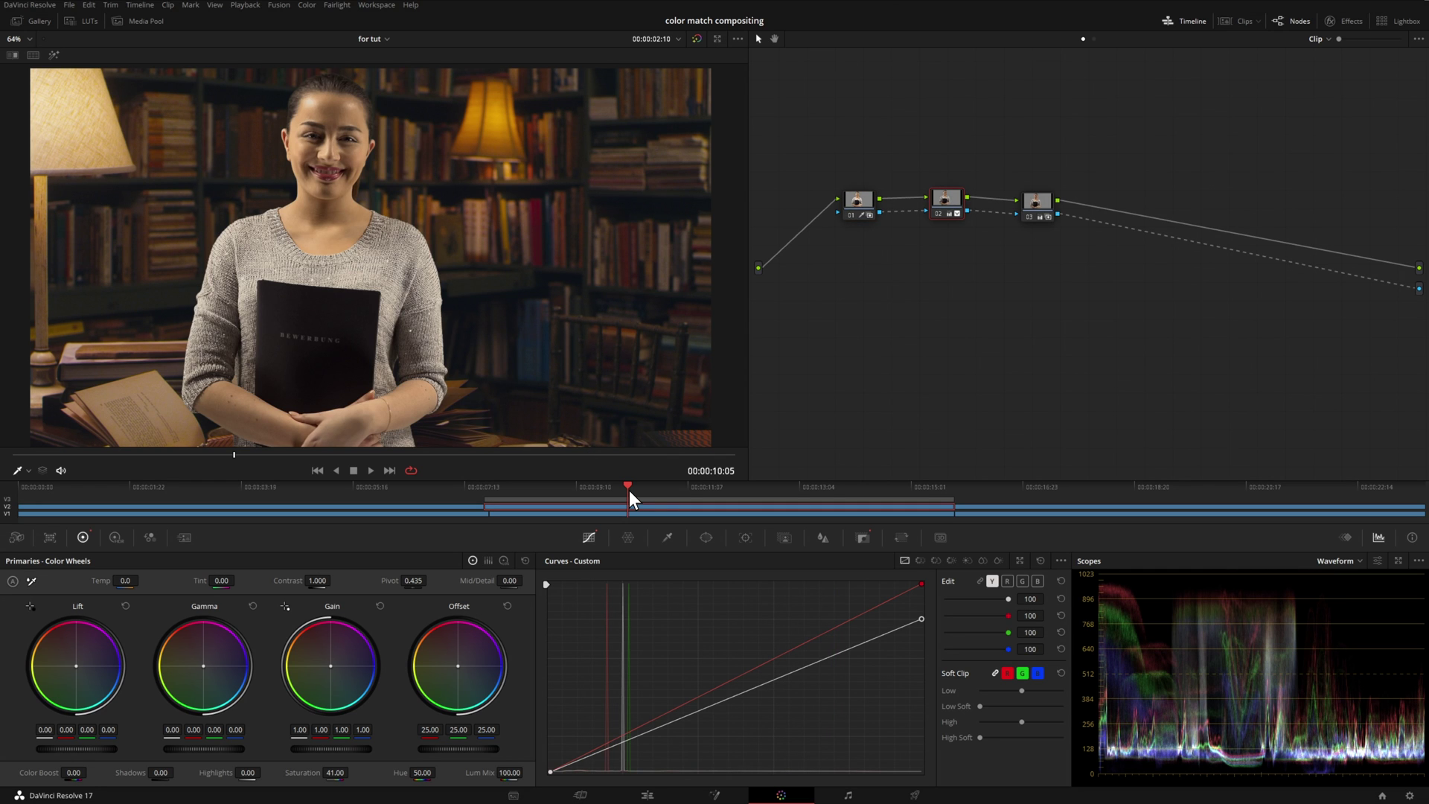
# On the Edit page, move the Solid Color generator on Video 3 over the third green-screen clip
pyautogui.click(648, 795)
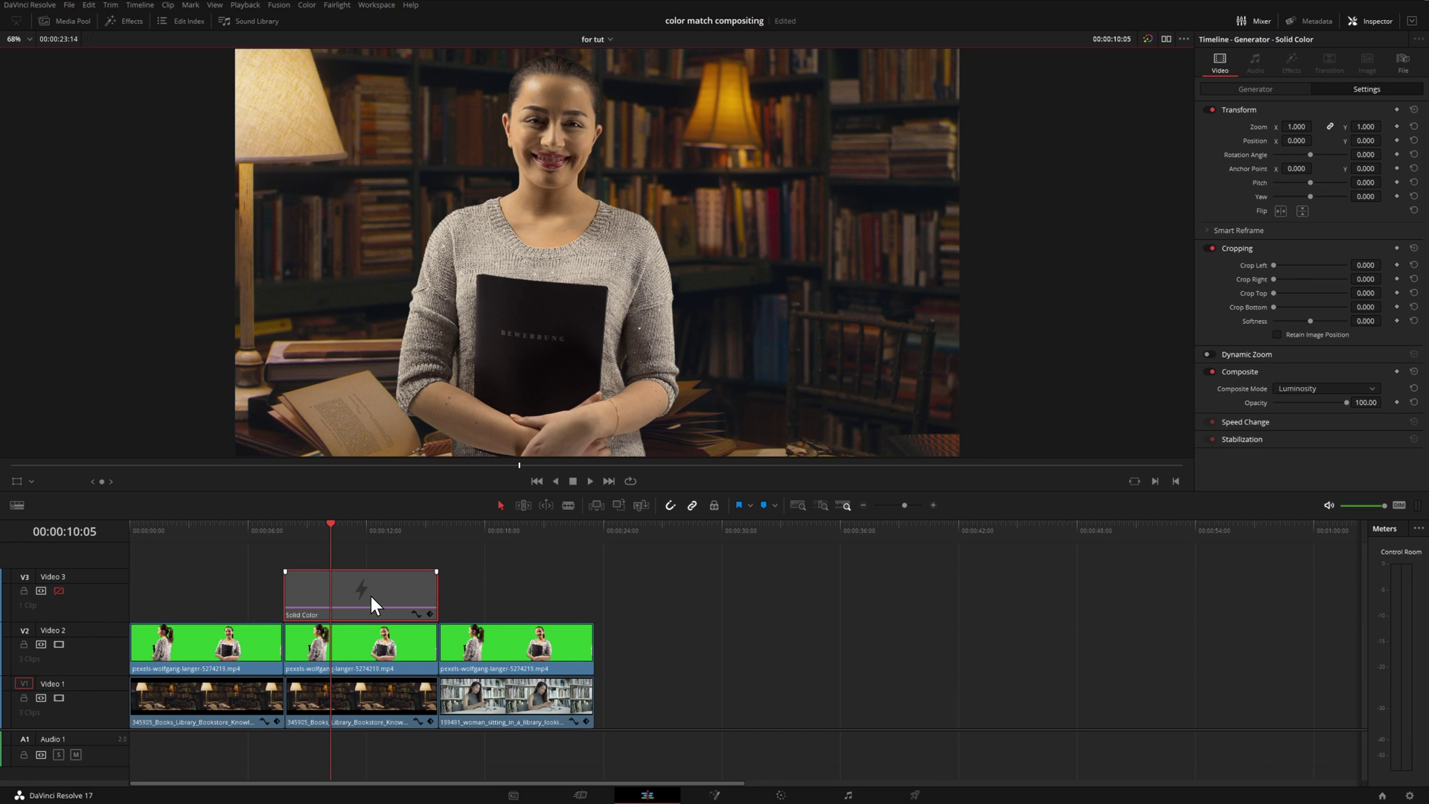
pyautogui.moveTo(361, 608); pyautogui.dragTo(525, 614)
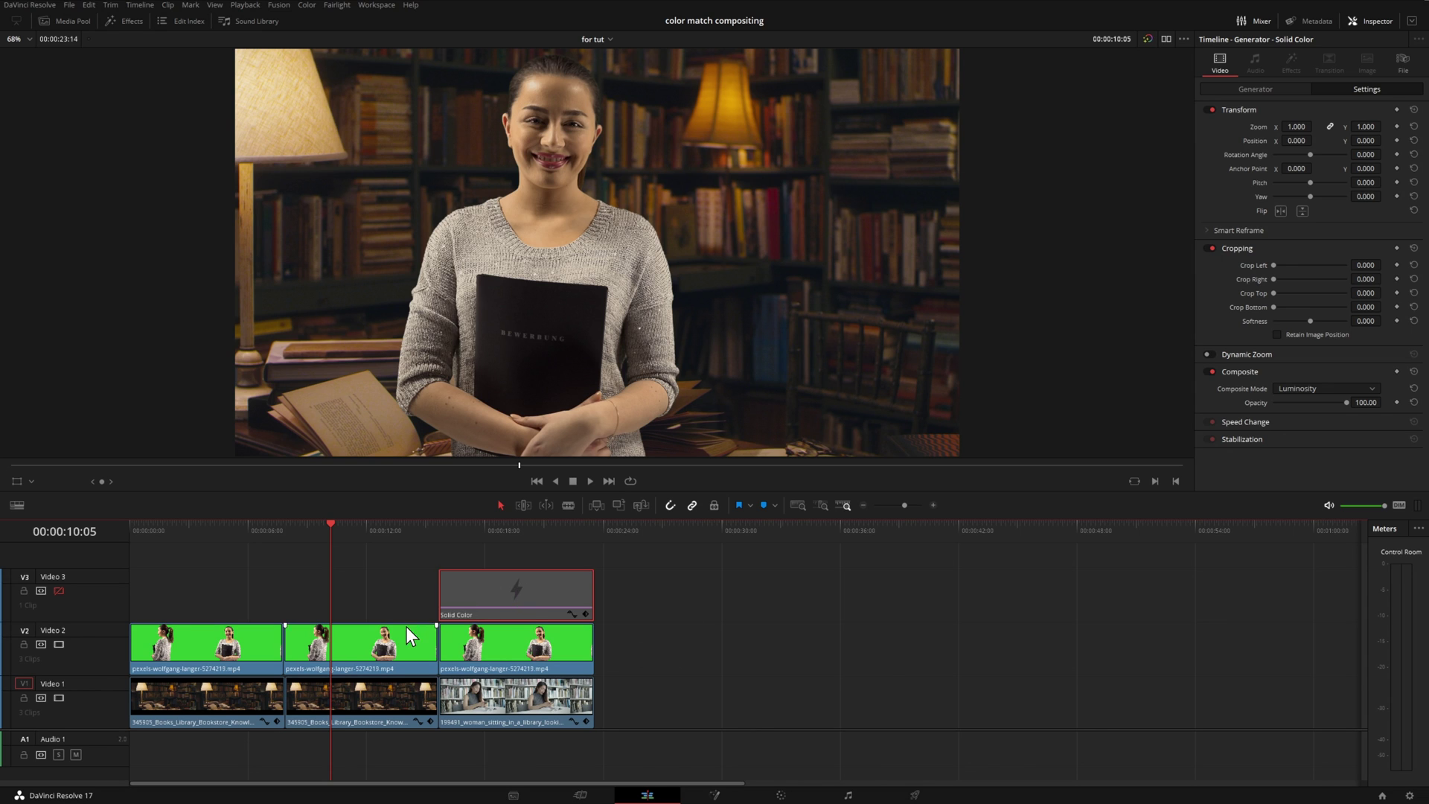
pyautogui.click(386, 640)
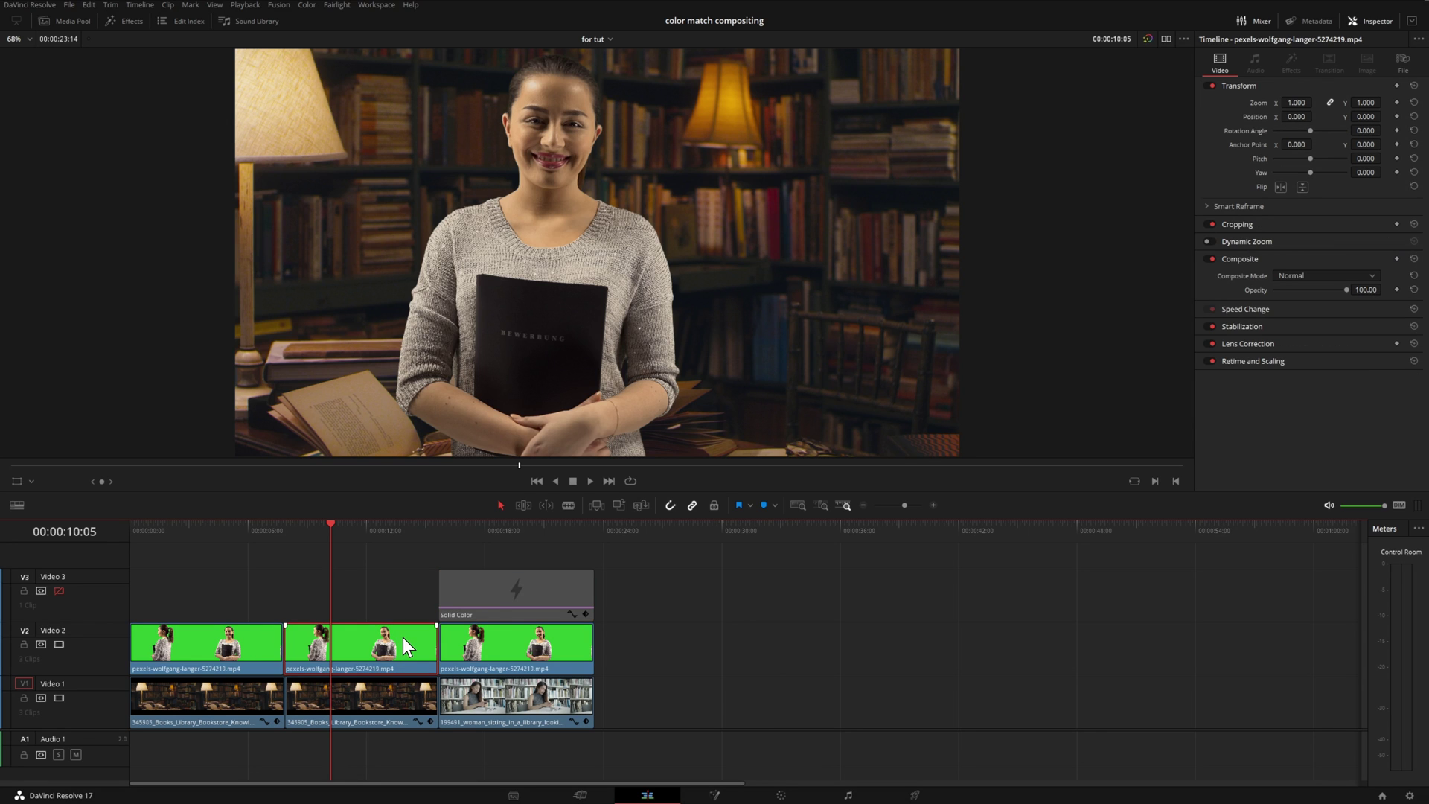
pyautogui.click(509, 591)
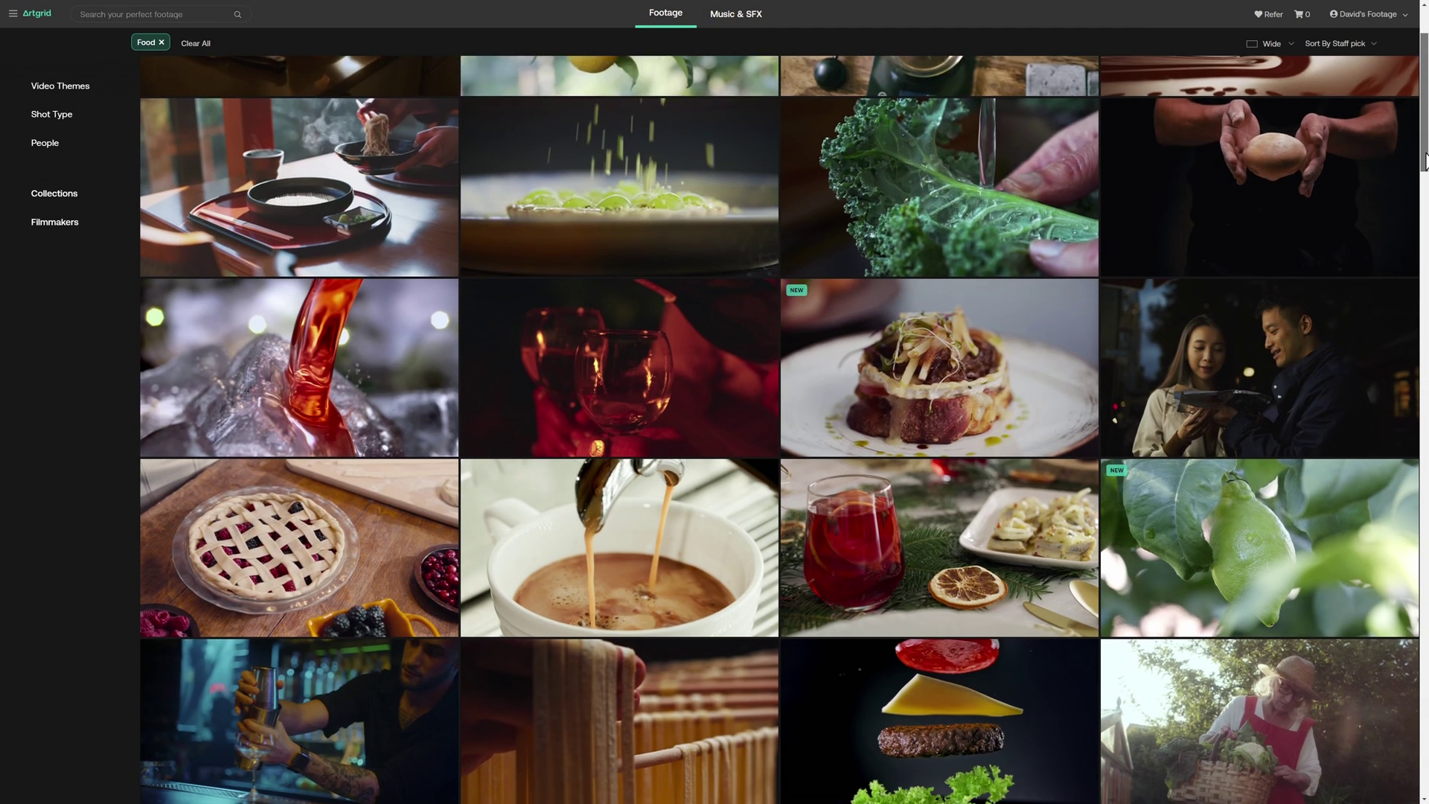
# On Artgrid, browse the Food footage and the Library Visit collection
pyautogui.scroll(-5, 784, 417)
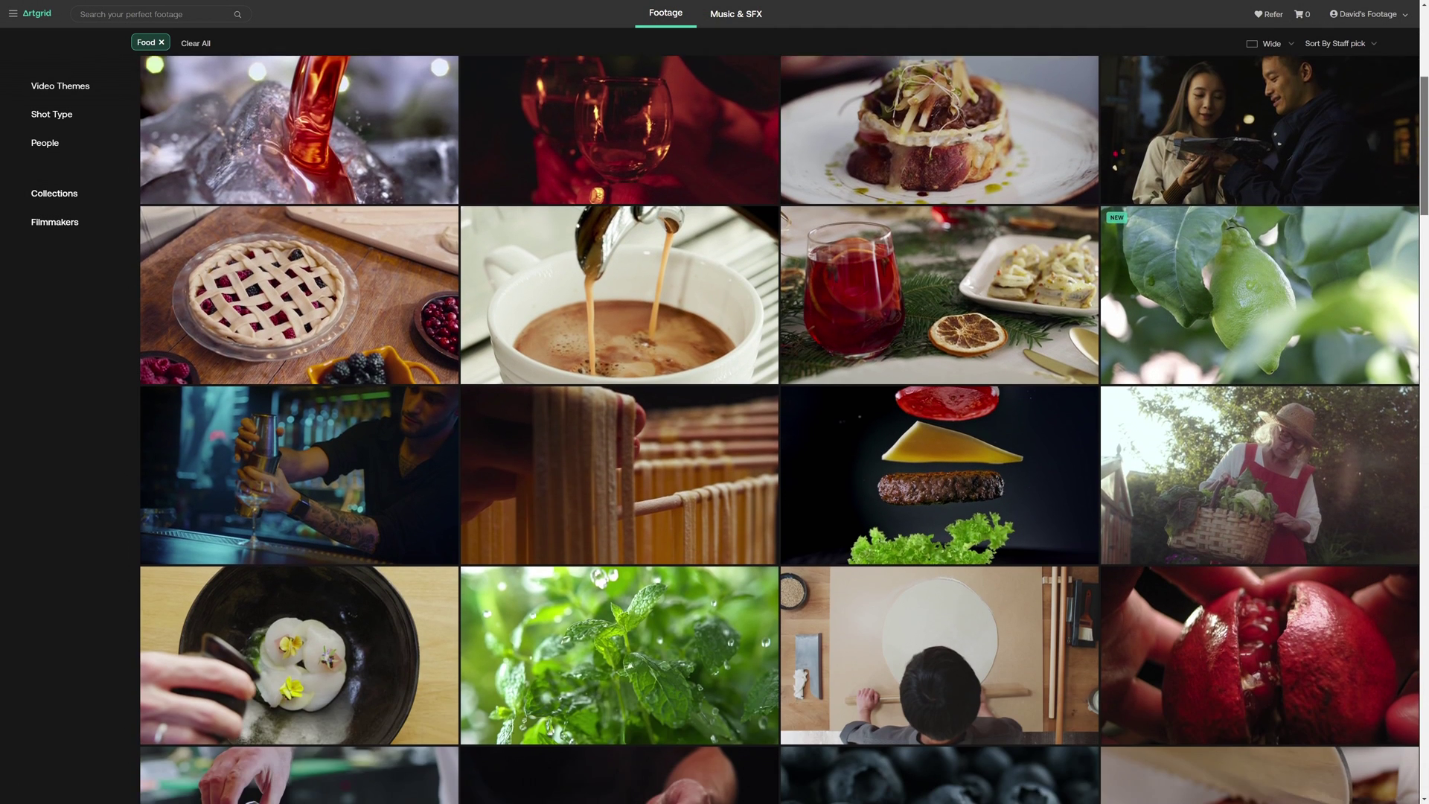
pyautogui.scroll(-5, 784, 417)
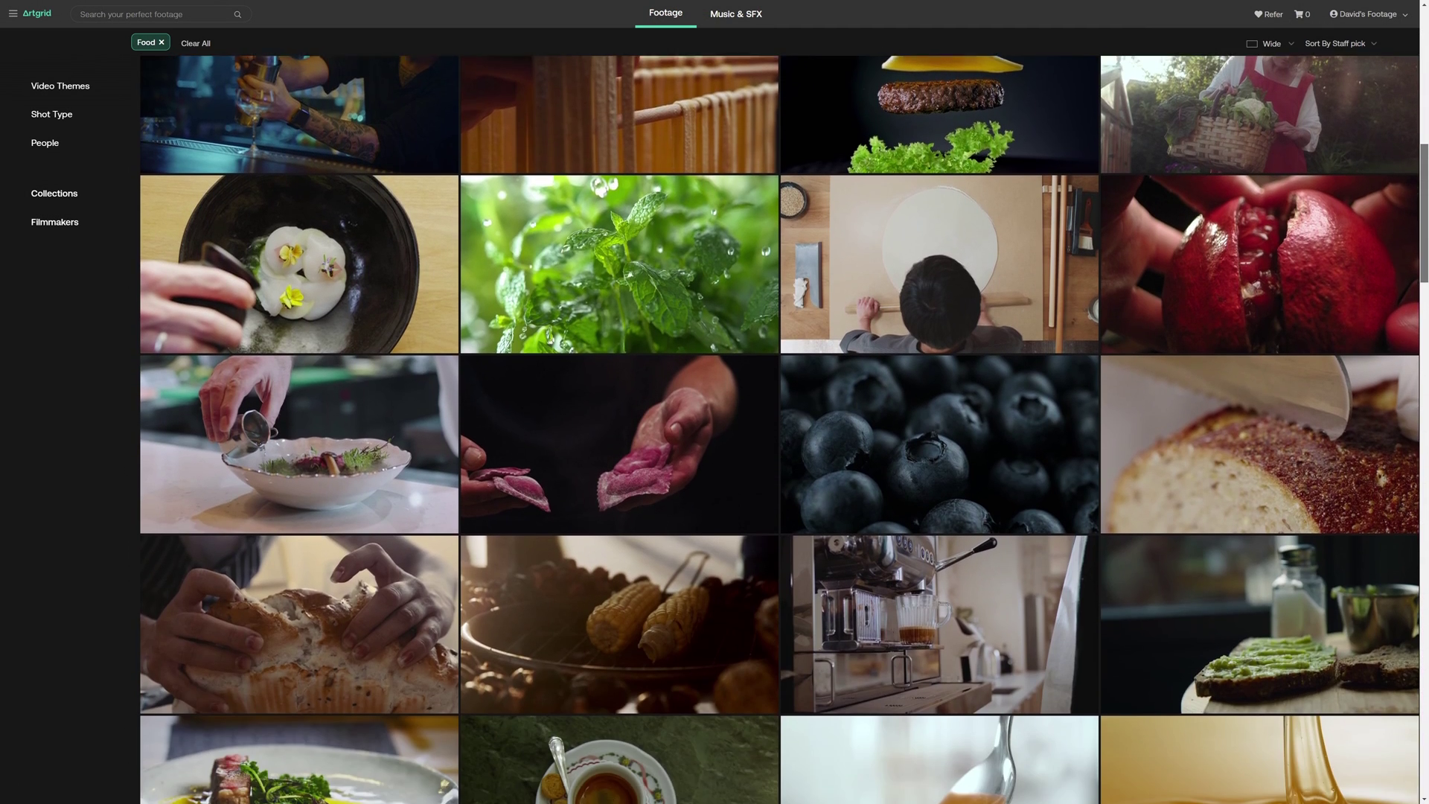
pyautogui.scroll(-5, 784, 417)
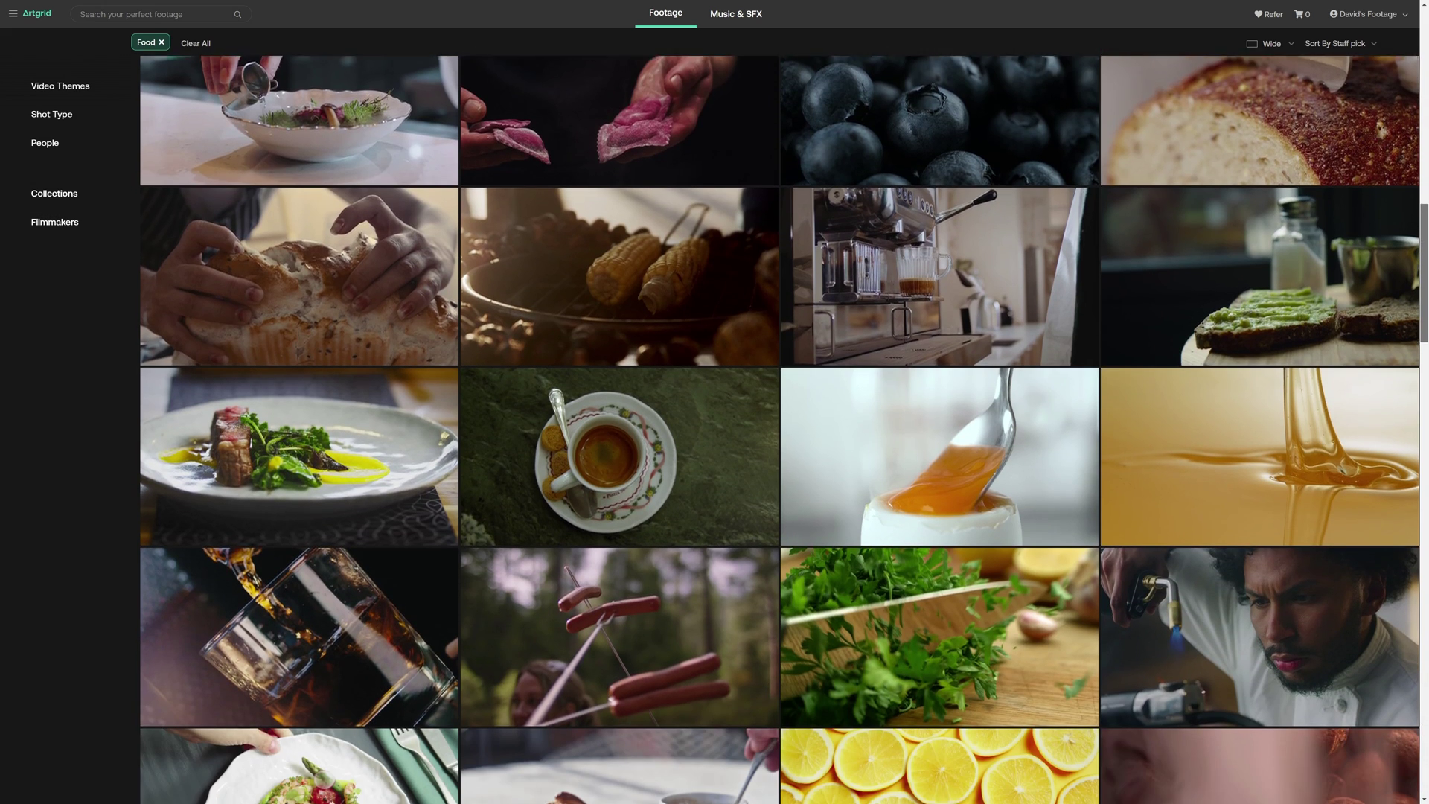
pyautogui.scroll(-4, 783, 417)
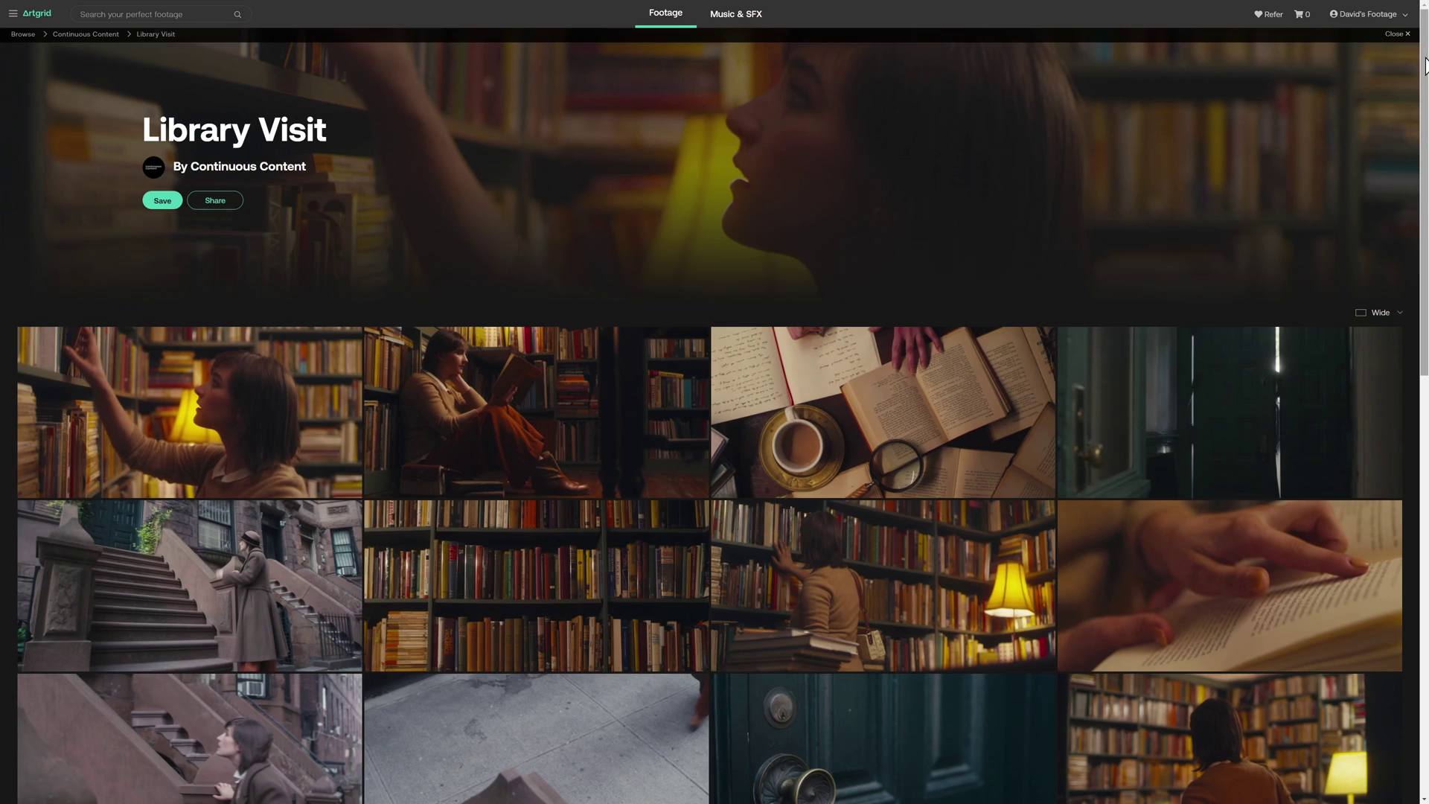
pyautogui.scroll(-4, 1426, 65)
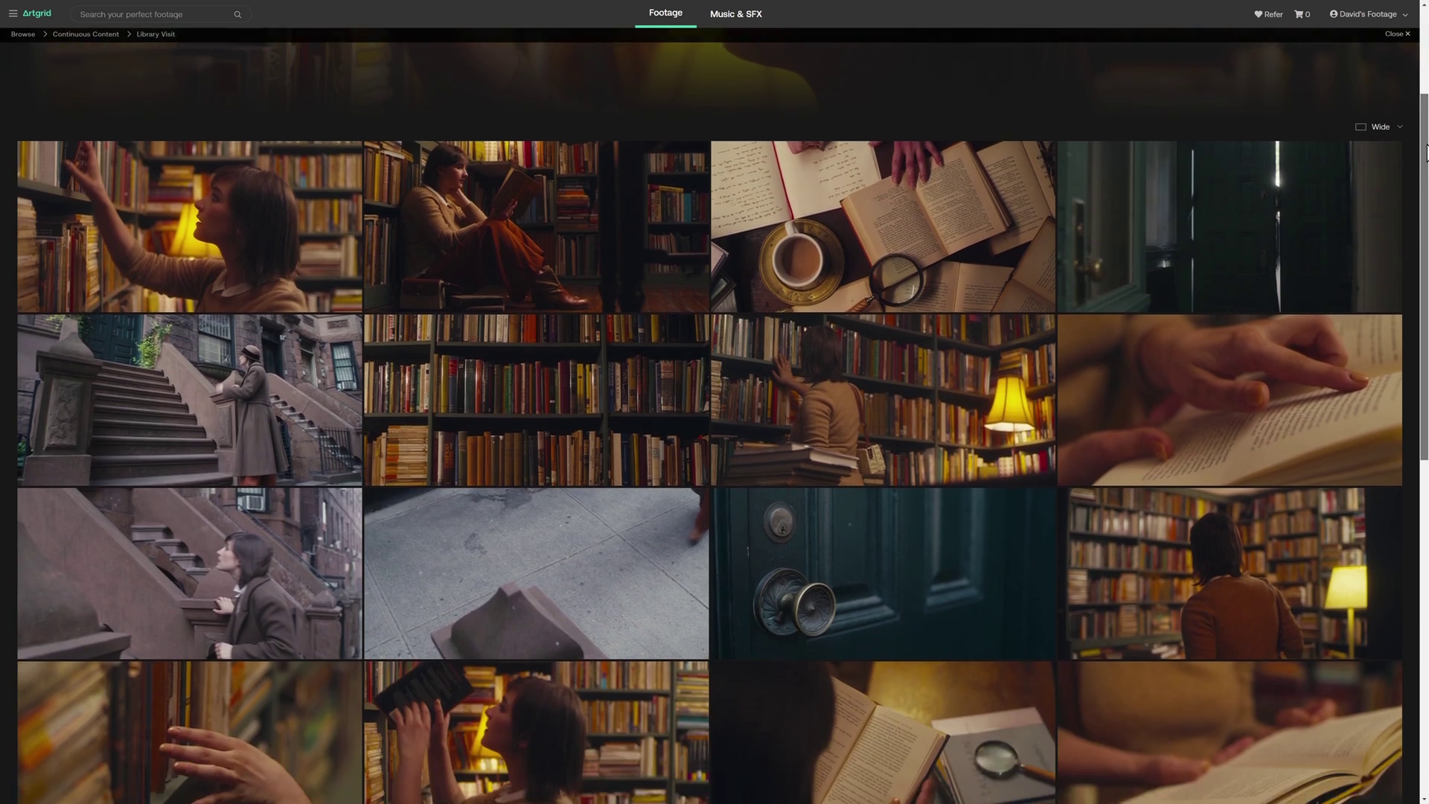
pyautogui.scroll(-3, 1353, 321)
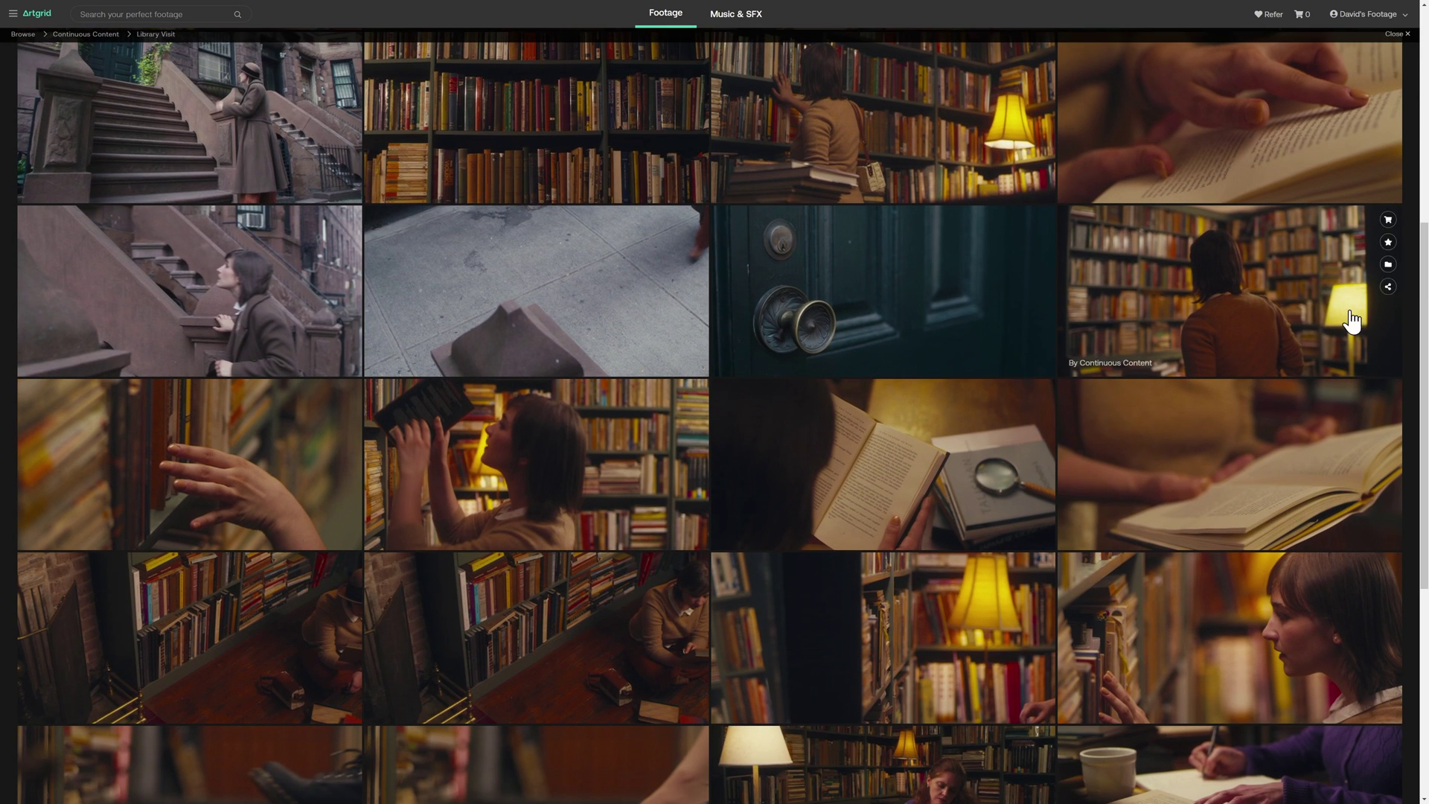
# View the clip of a woman picking lettuce, then open and browse its full Grocery Shopping at a Farmers Market collection
pyautogui.click(853, 459)
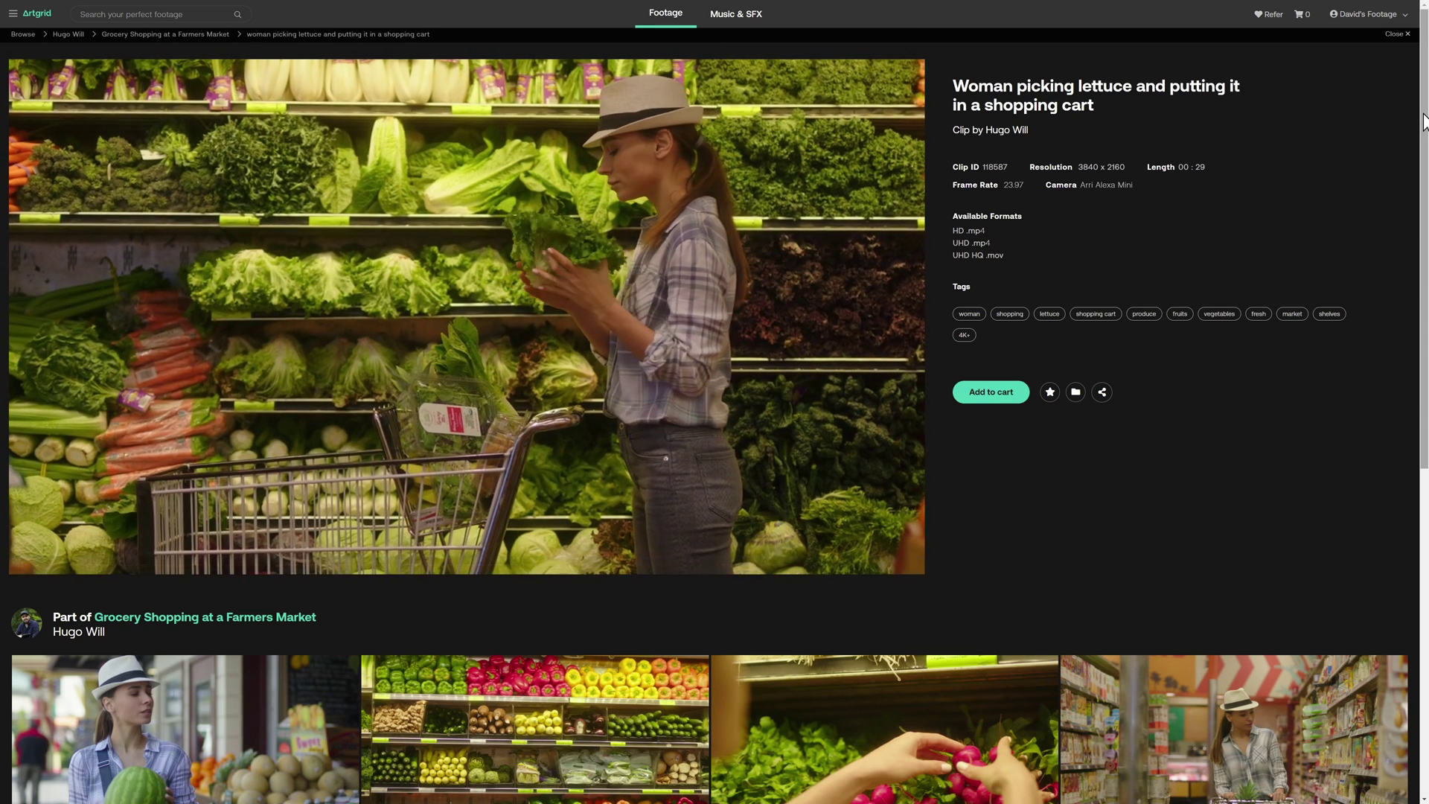
pyautogui.scroll(-5, 1423, 119)
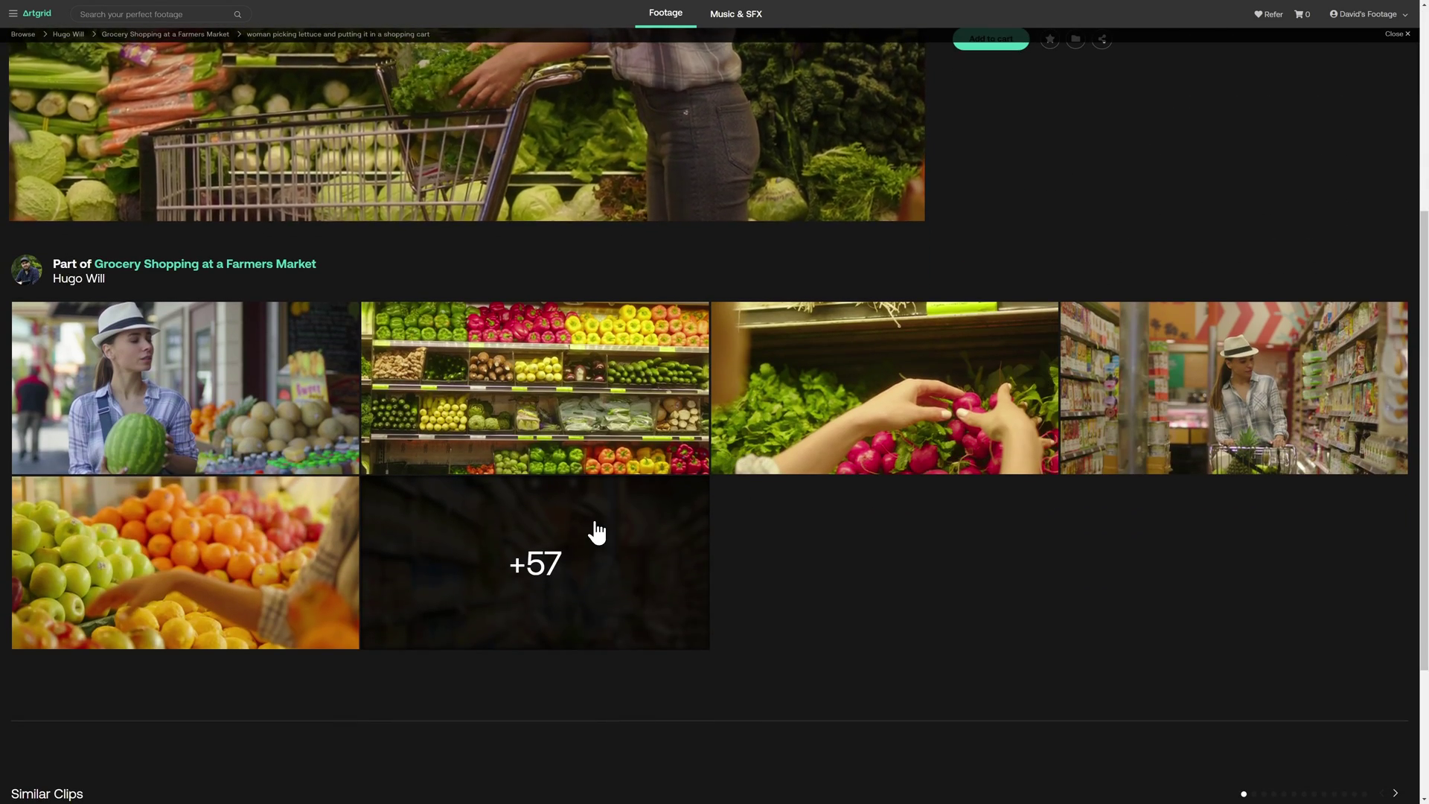
pyautogui.click(596, 529)
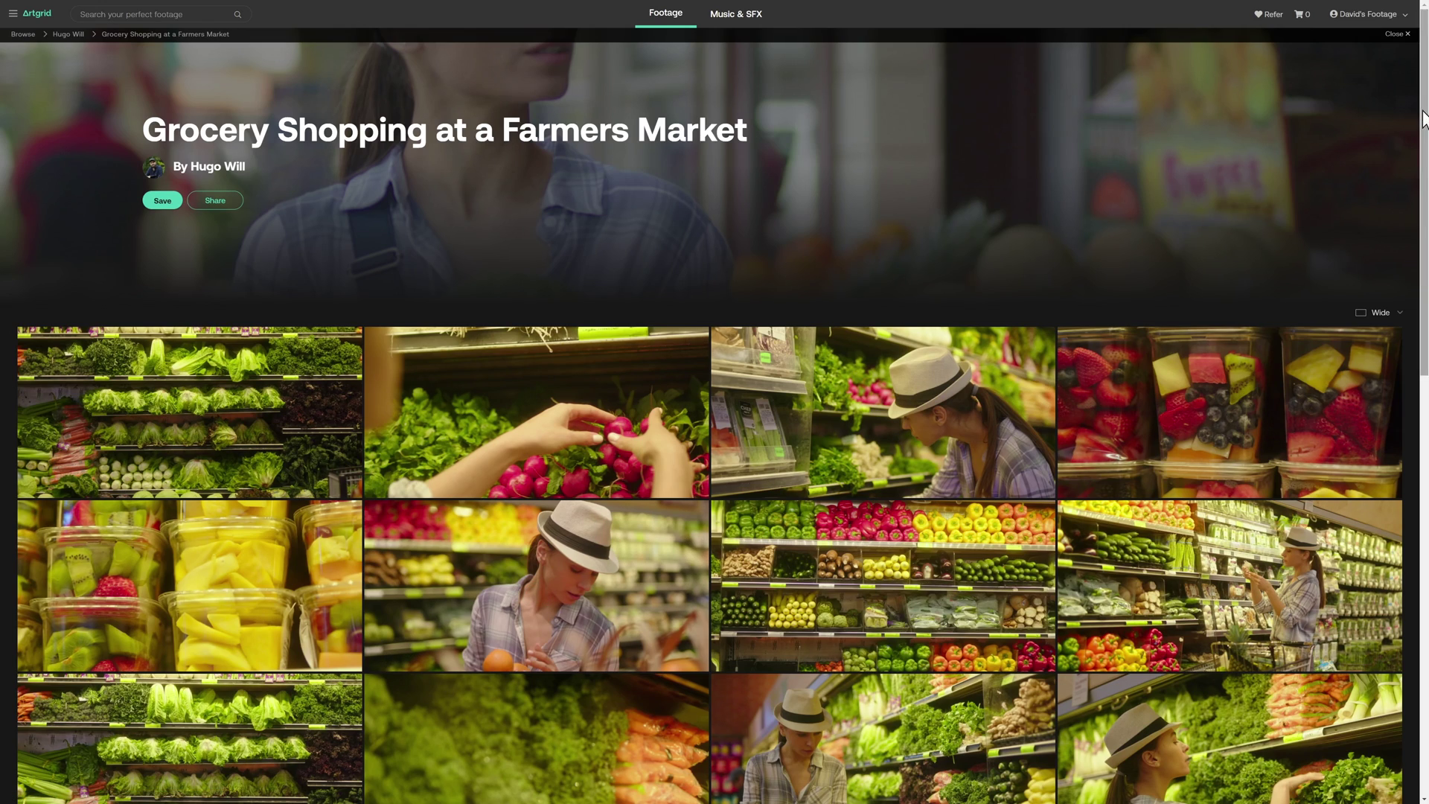
pyautogui.scroll(-6, 1424, 115)
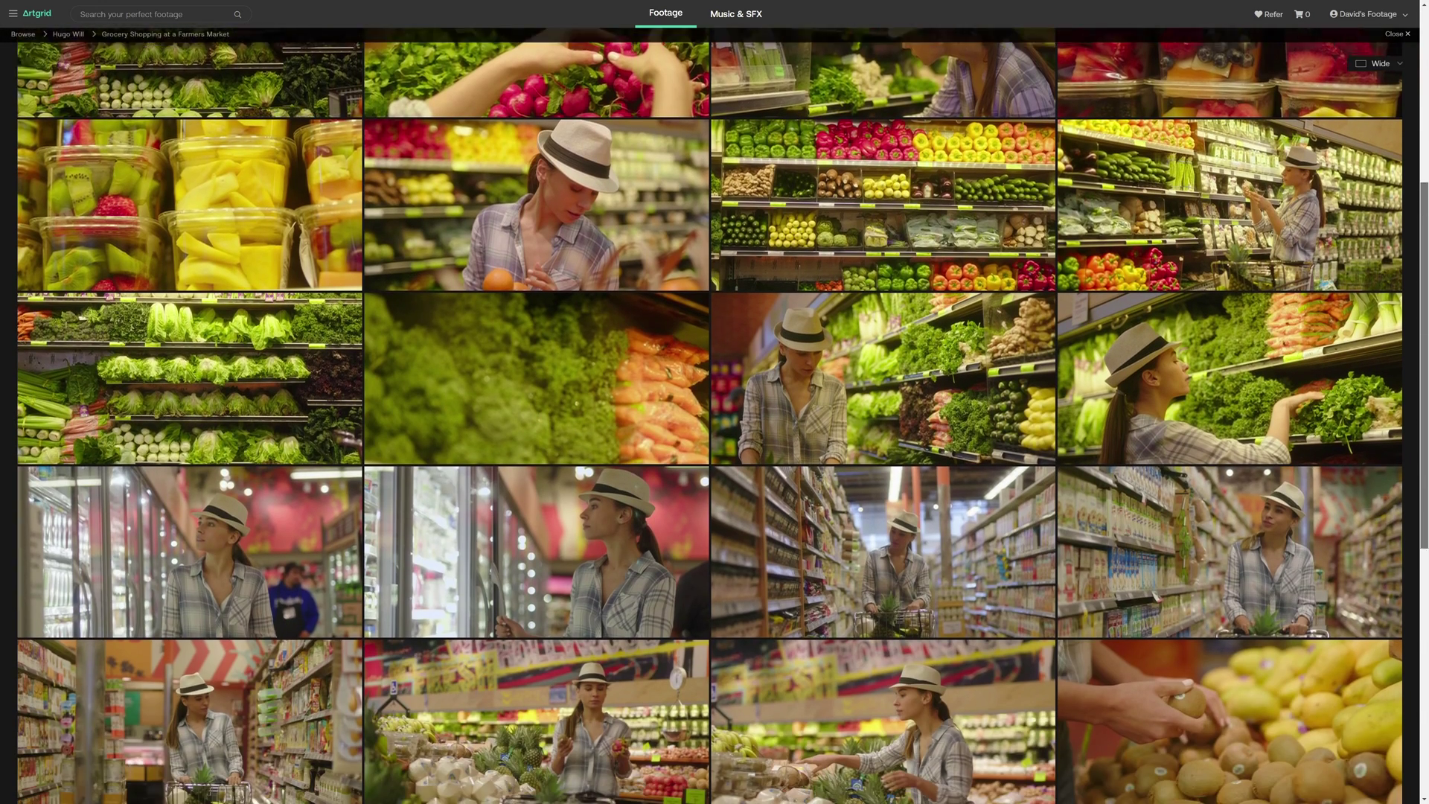
pyautogui.scroll(-4, 547, 294)
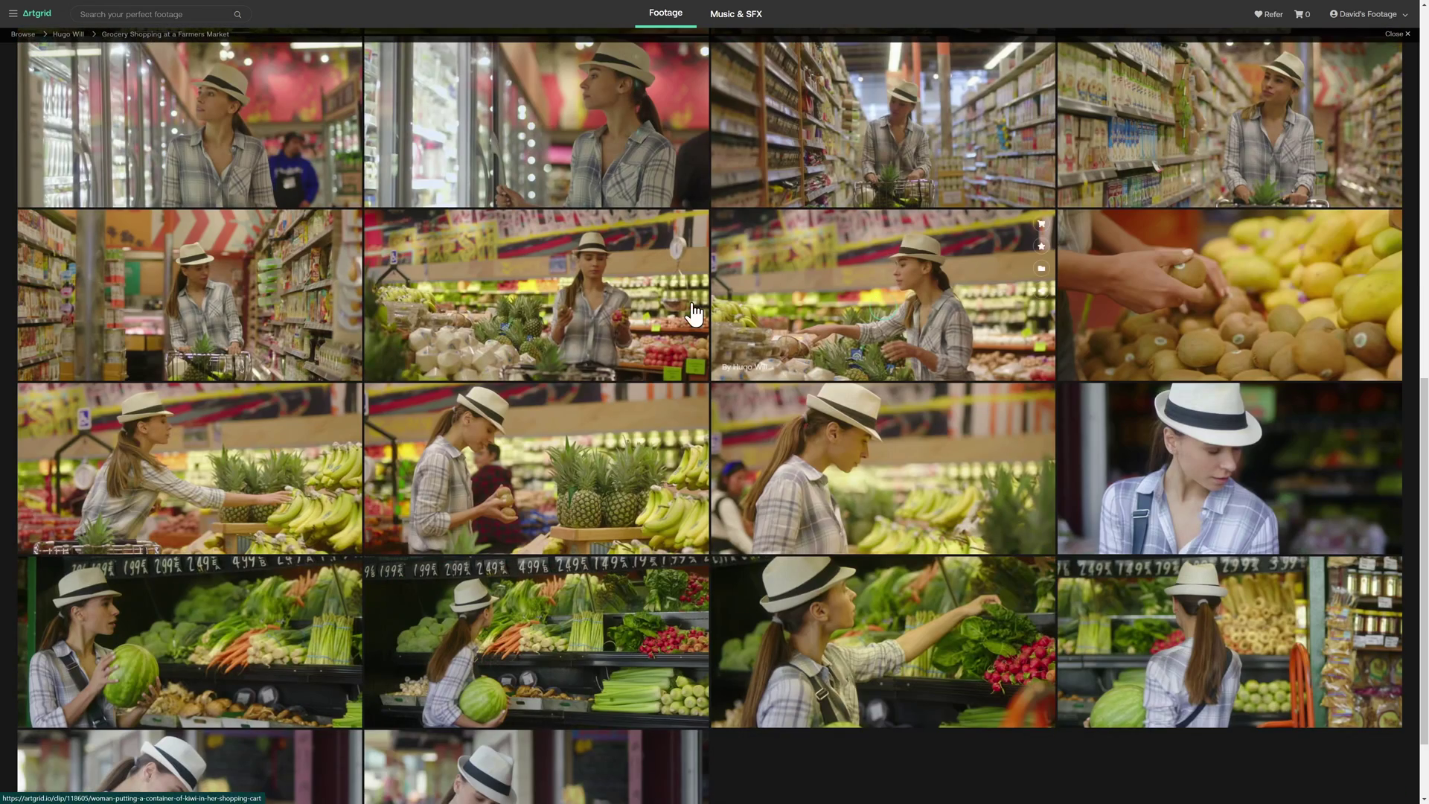
# On Artgrid, open the clip of the woman holding red produce beside the pineapples
pyautogui.click(547, 294)
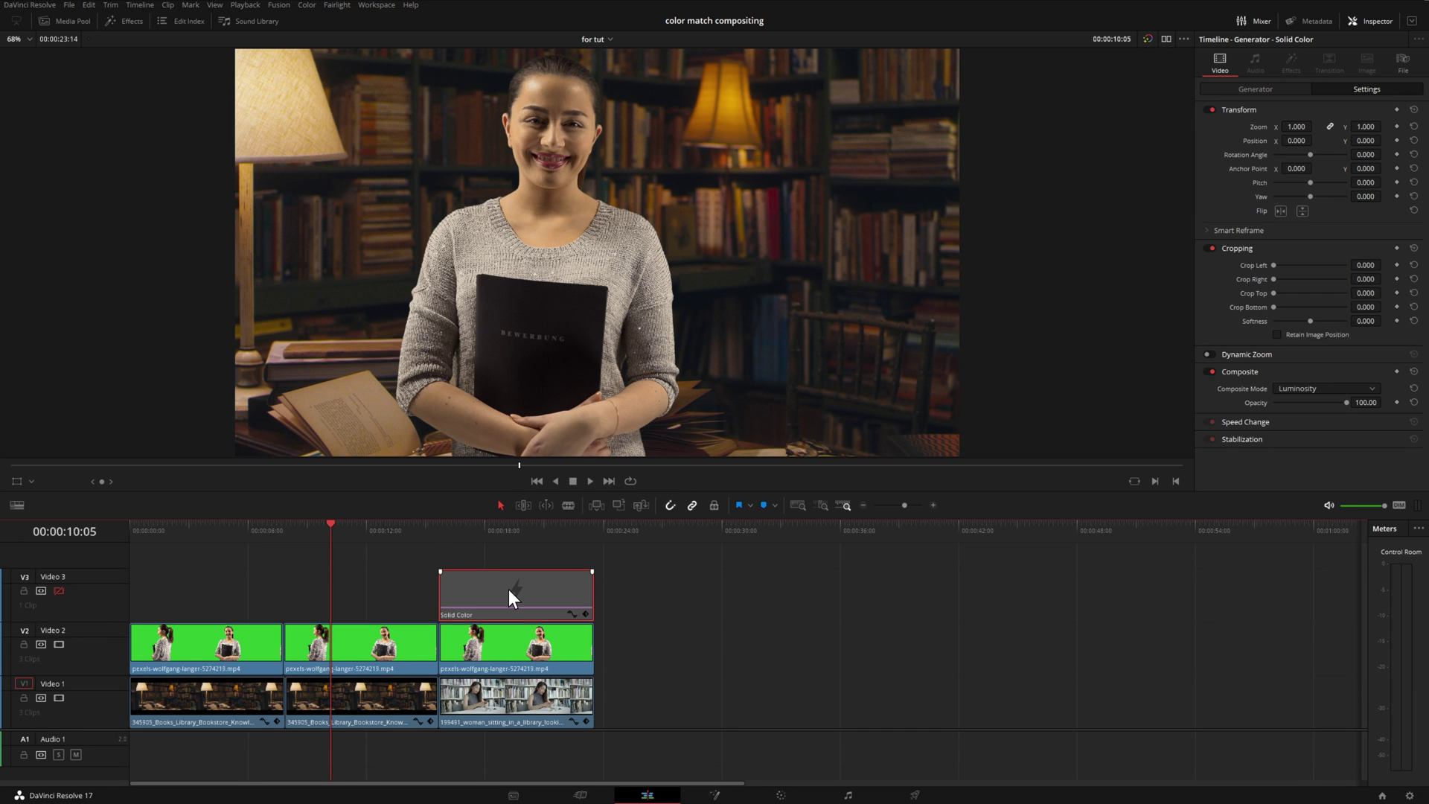
# In DaVinci Resolve, set the Solid Color generator's composite mode to Color, save the project, and enable Video 3 over the third clip
pyautogui.click(1326, 391)
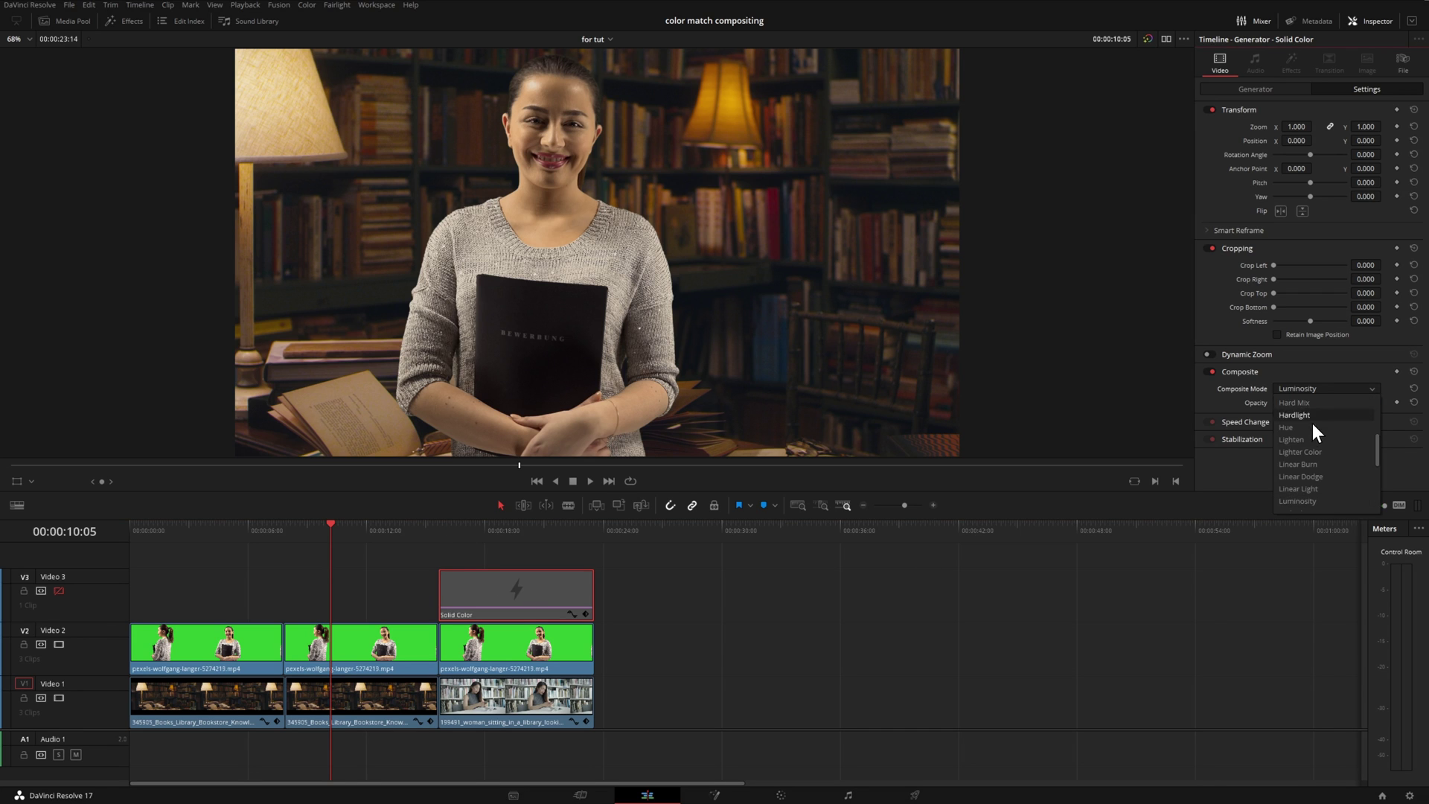
pyautogui.click(1310, 431)
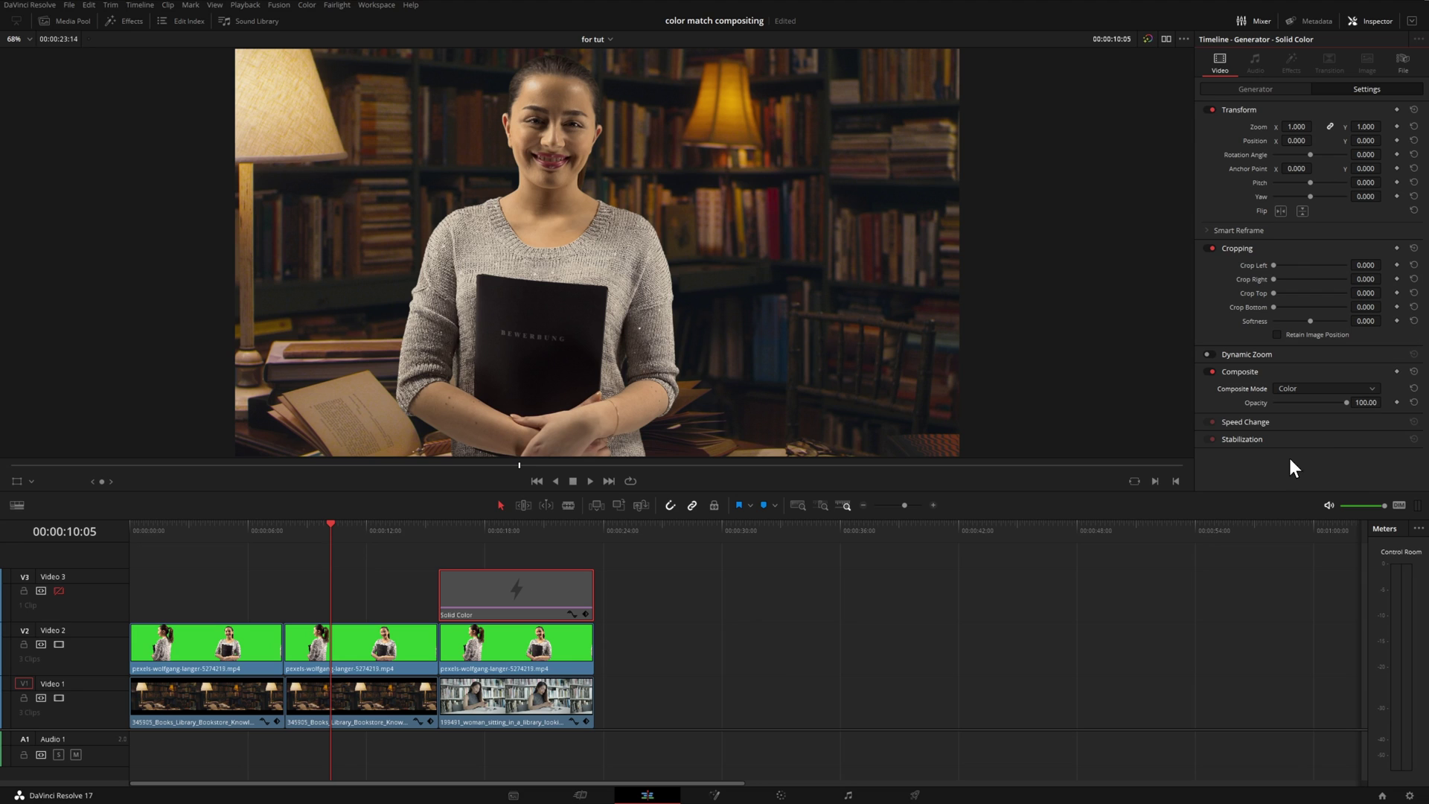
pyautogui.hotkey('ctrl', 's')
pyautogui.click(479, 533)
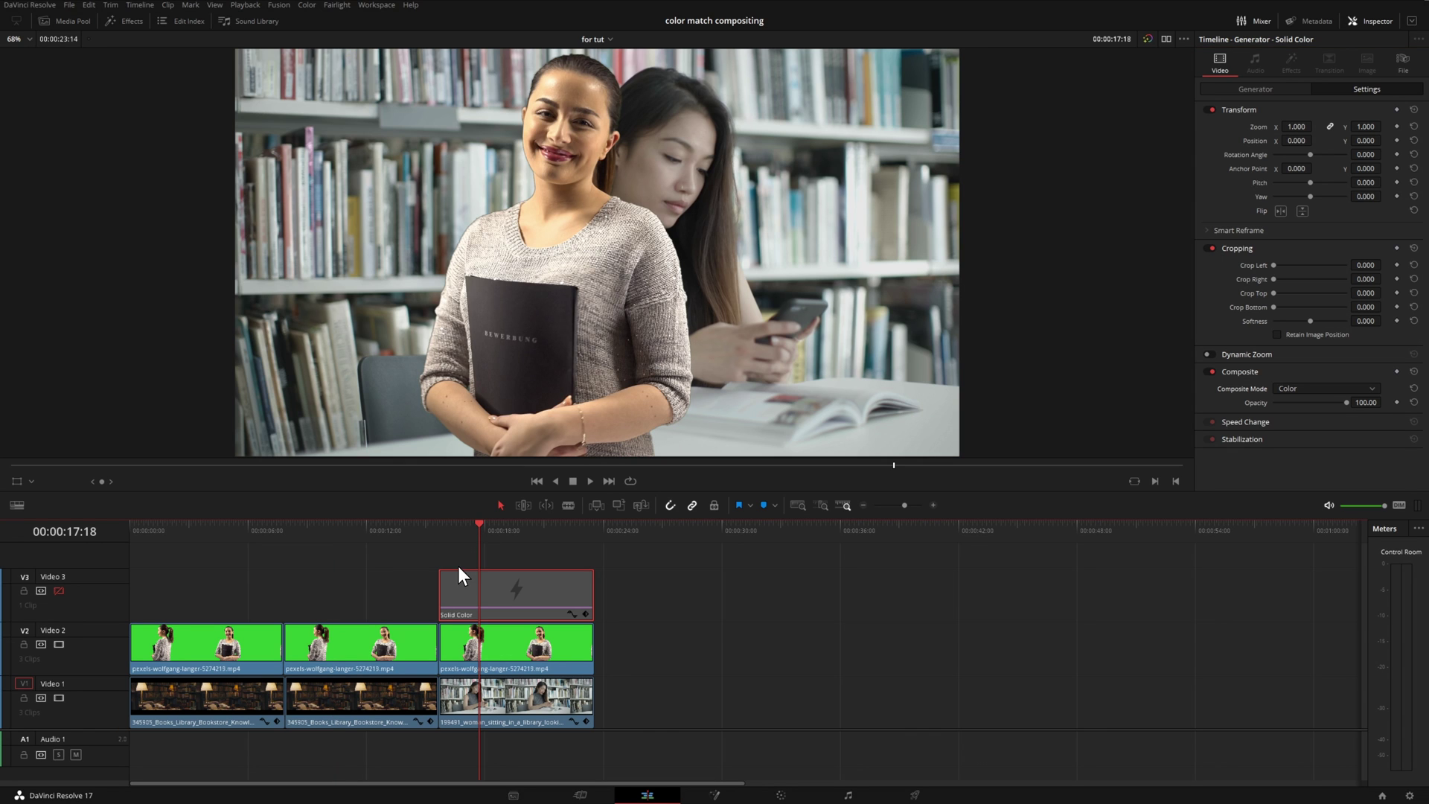
pyautogui.click(58, 591)
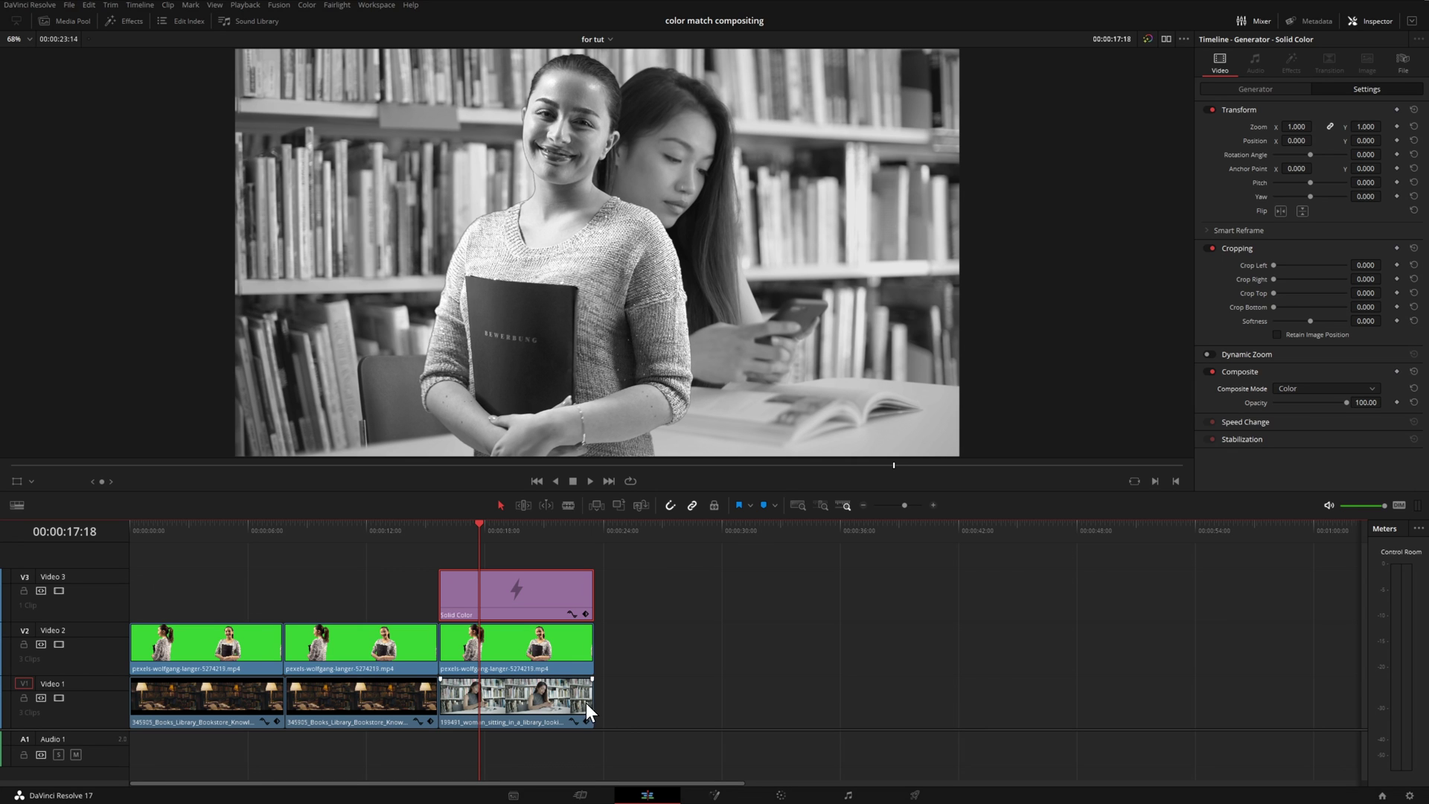
# On the Color page, lower the white end of the green-screen clip's custom curve and reduce its contrast to 0.938
pyautogui.click(781, 795)
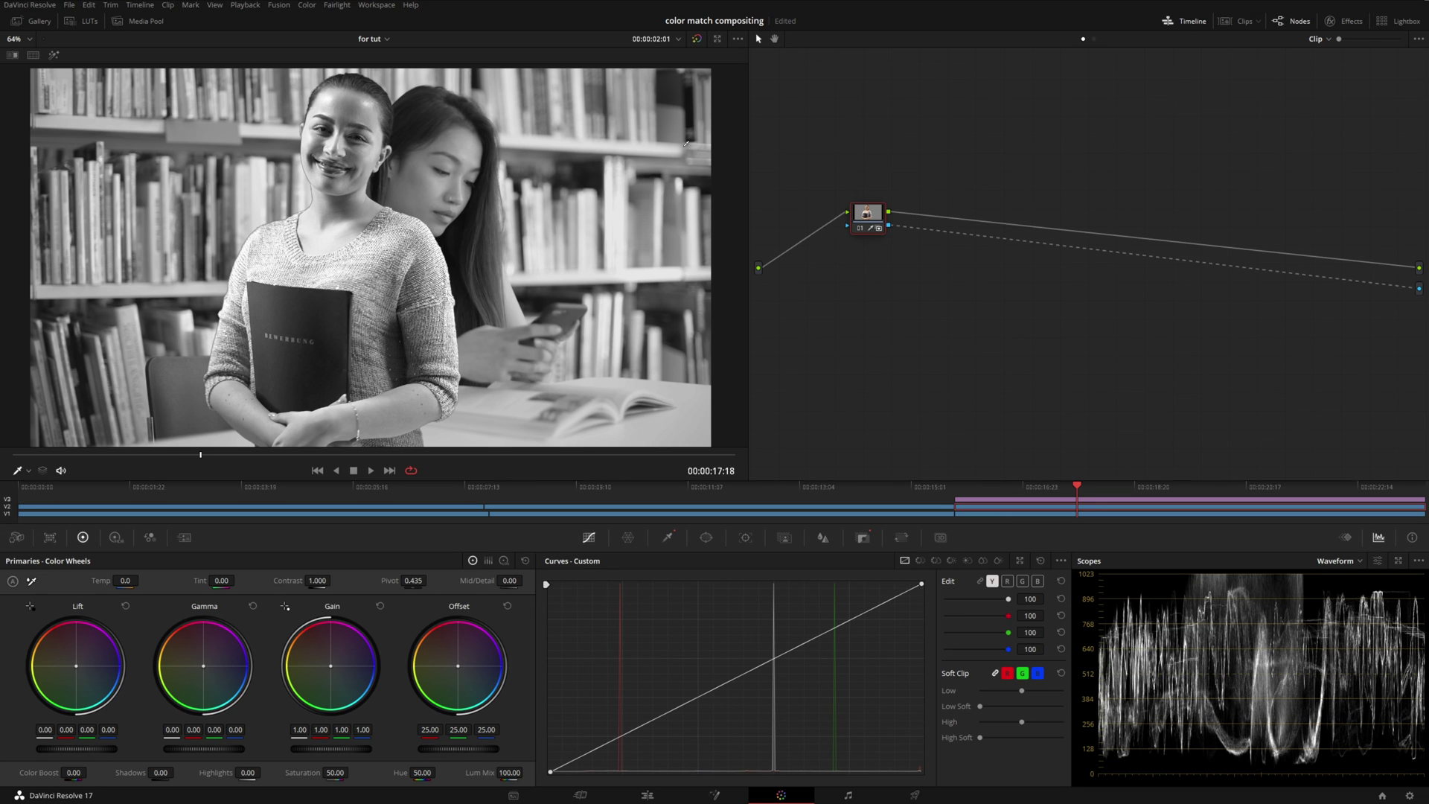
pyautogui.moveTo(924, 588); pyautogui.dragTo(926, 631)
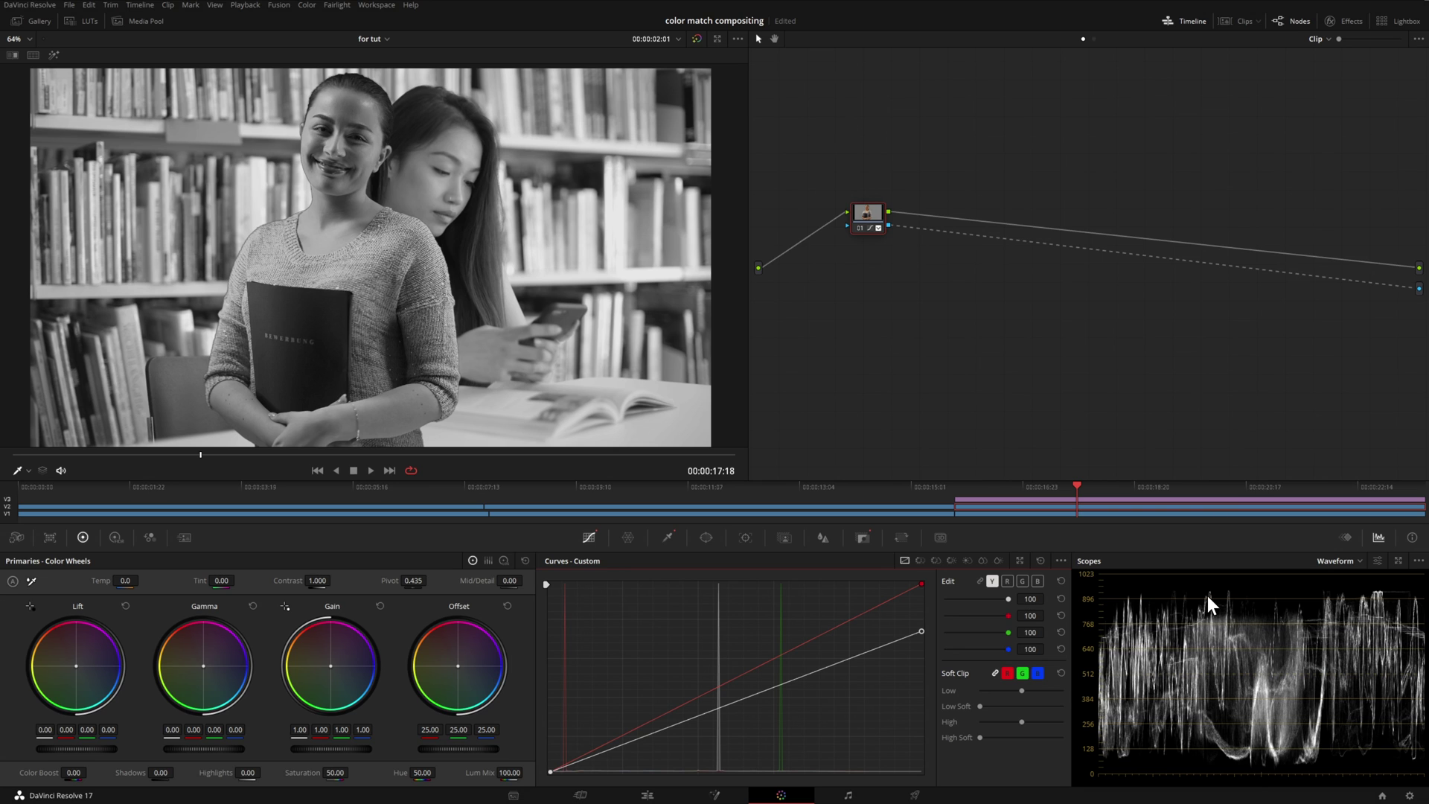
pyautogui.moveTo(922, 626); pyautogui.dragTo(923, 609)
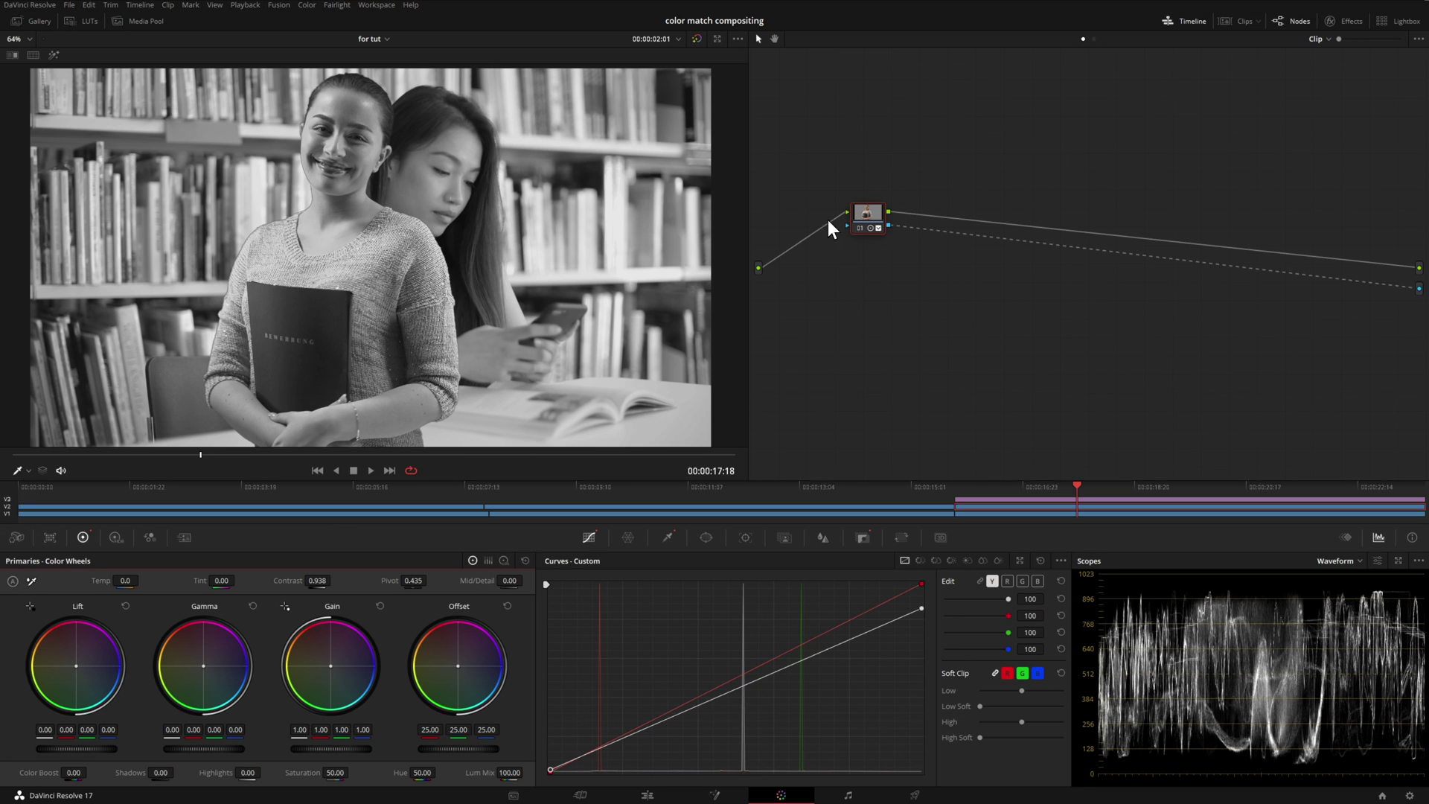
# Add a serial node after node 01 and reroute the alpha through it to the alpha output
pyautogui.moveTo(873, 226)
pyautogui.rightClick(871, 225)
pyautogui.moveTo(940, 284)
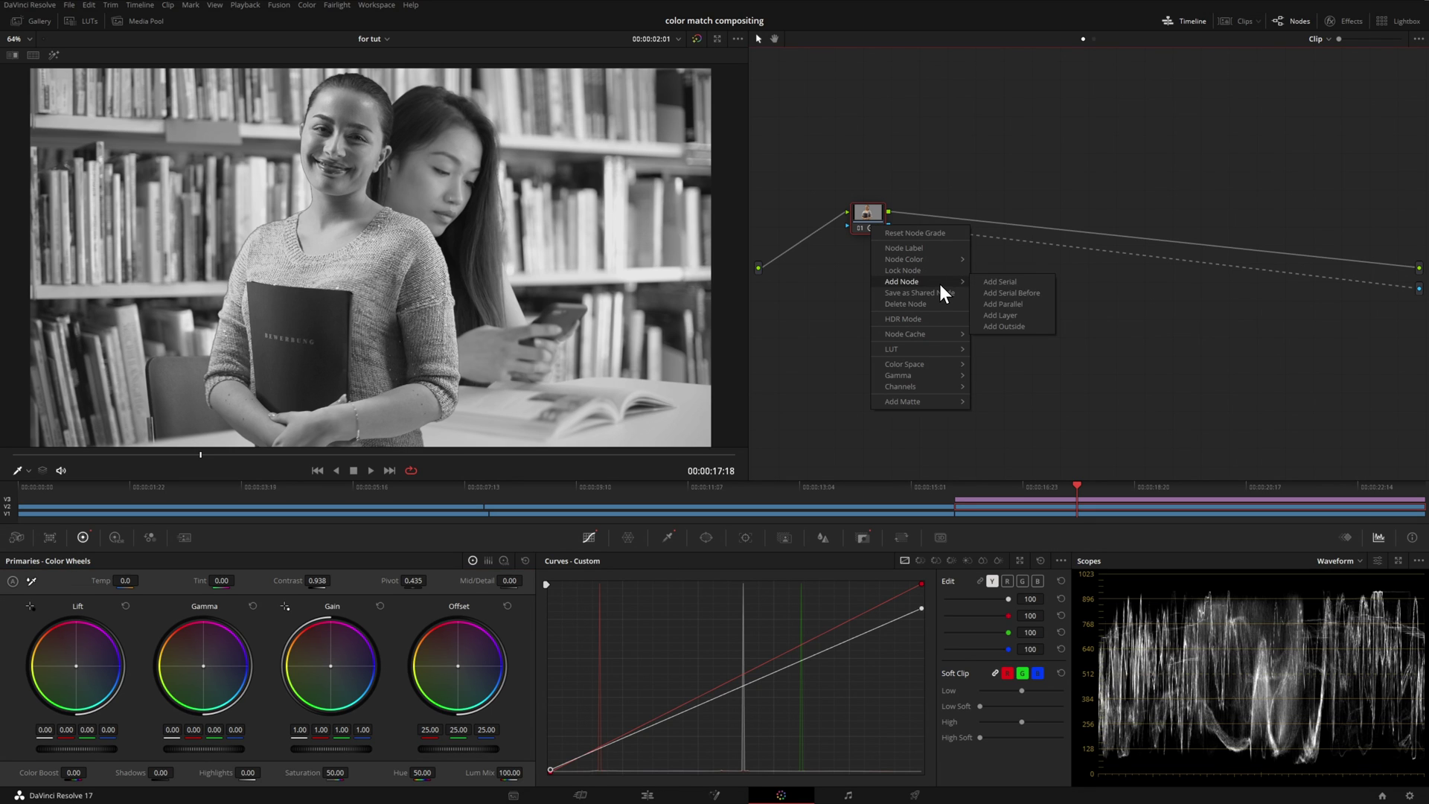
pyautogui.click(996, 282)
pyautogui.moveTo(948, 226); pyautogui.dragTo(993, 237)
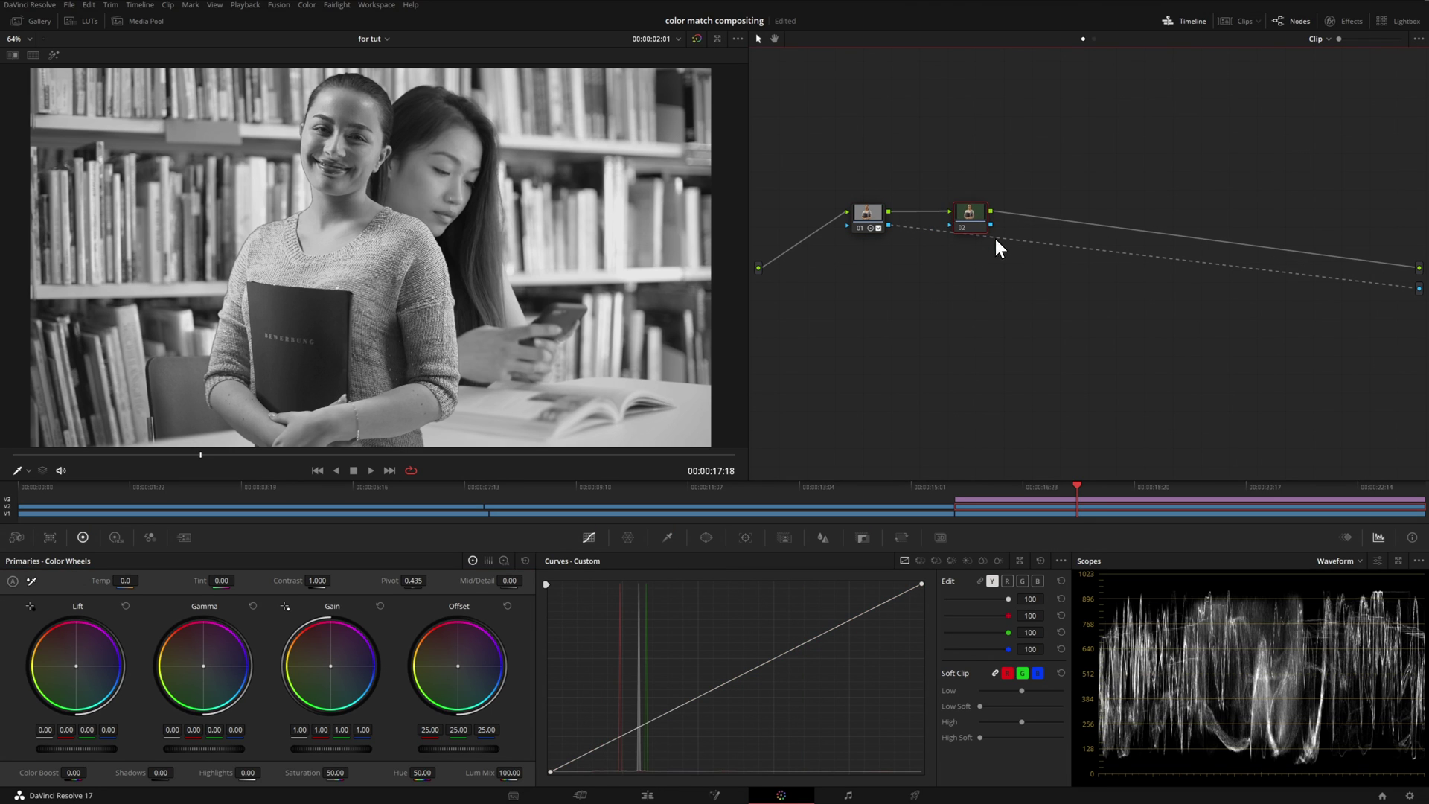
pyautogui.press('Delete')
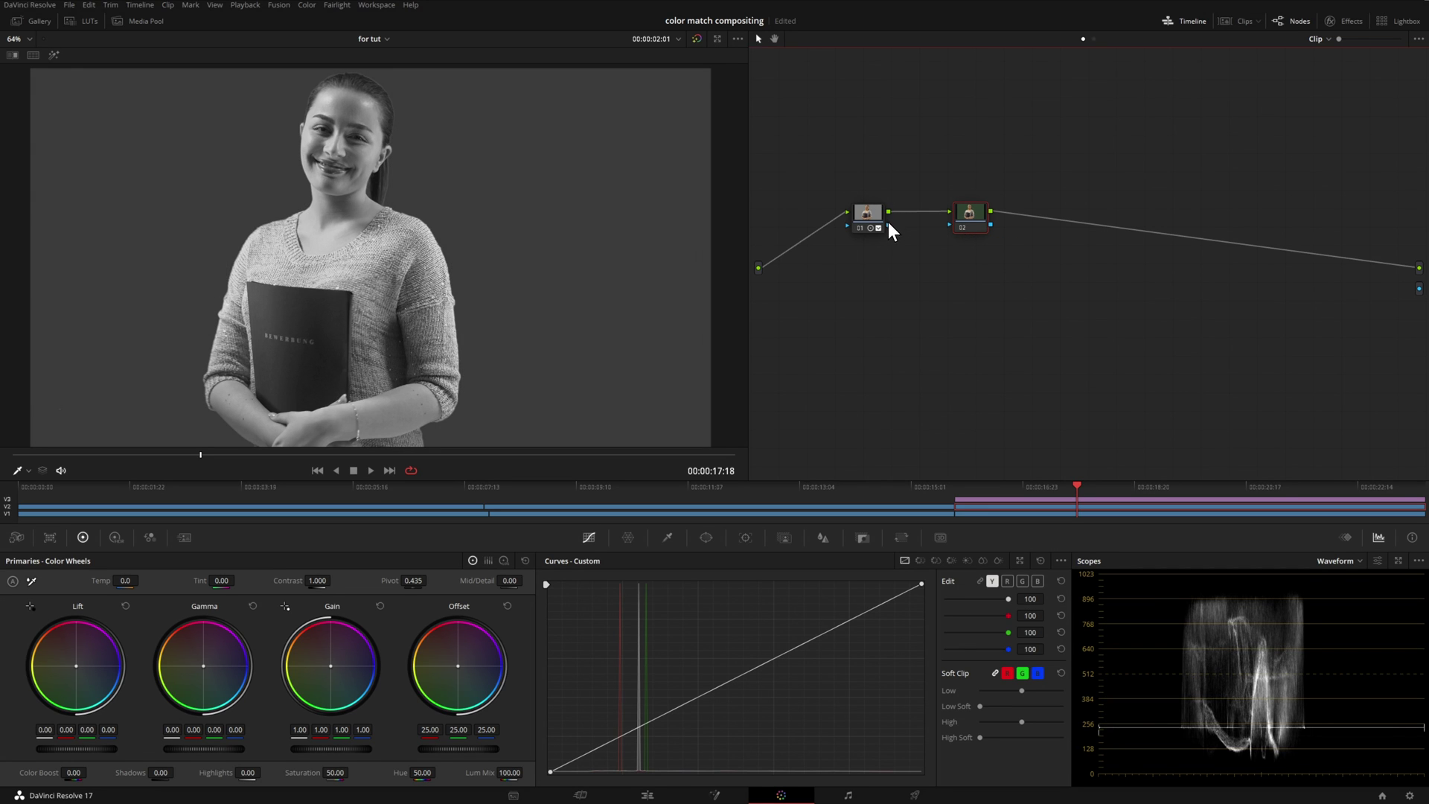
pyautogui.moveTo(991, 225); pyautogui.dragTo(1419, 289)
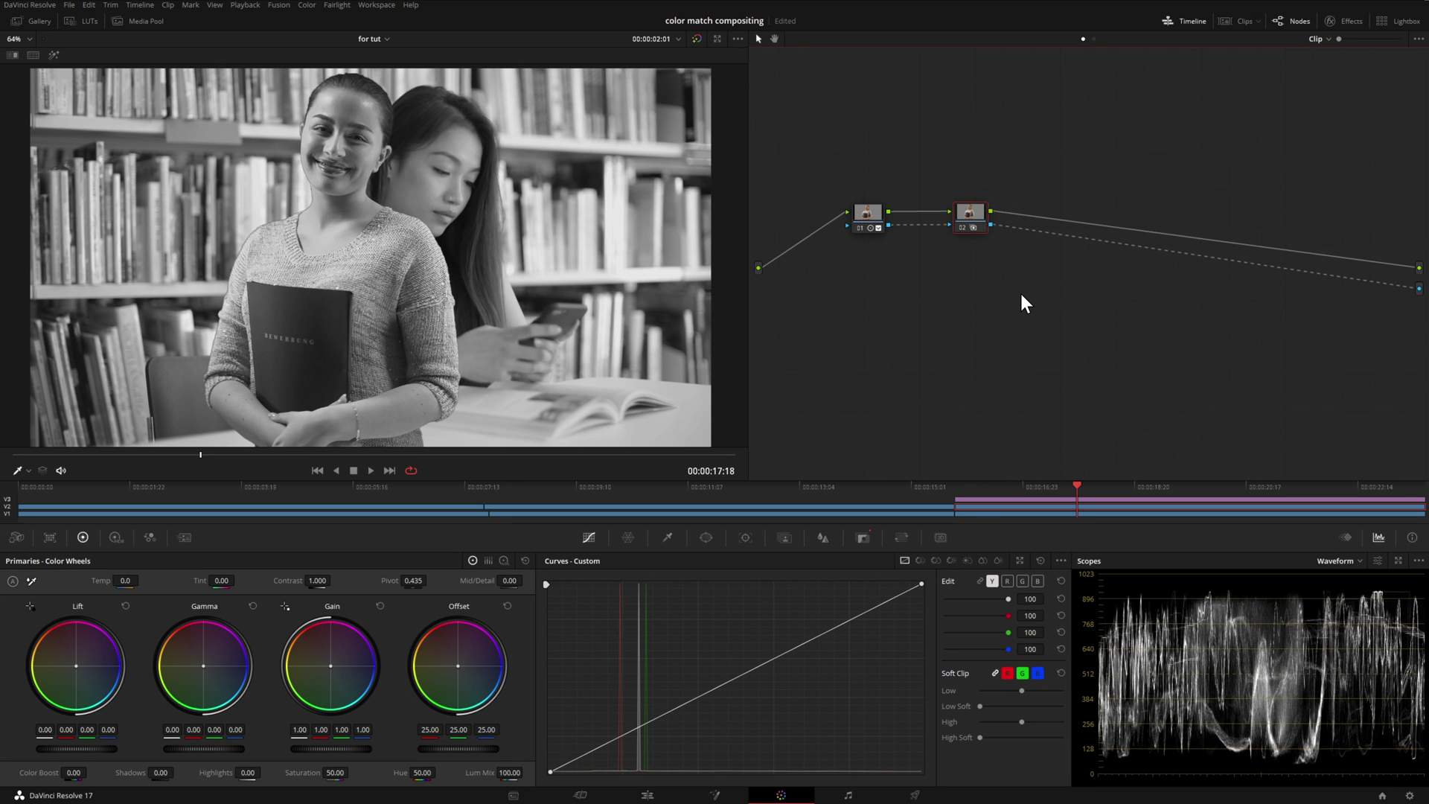
# Switch the scope to Vectorscope and, on the Edit page, set the Solid Color generator's composite mode to Luminosity
pyautogui.click(1336, 561)
pyautogui.click(1368, 601)
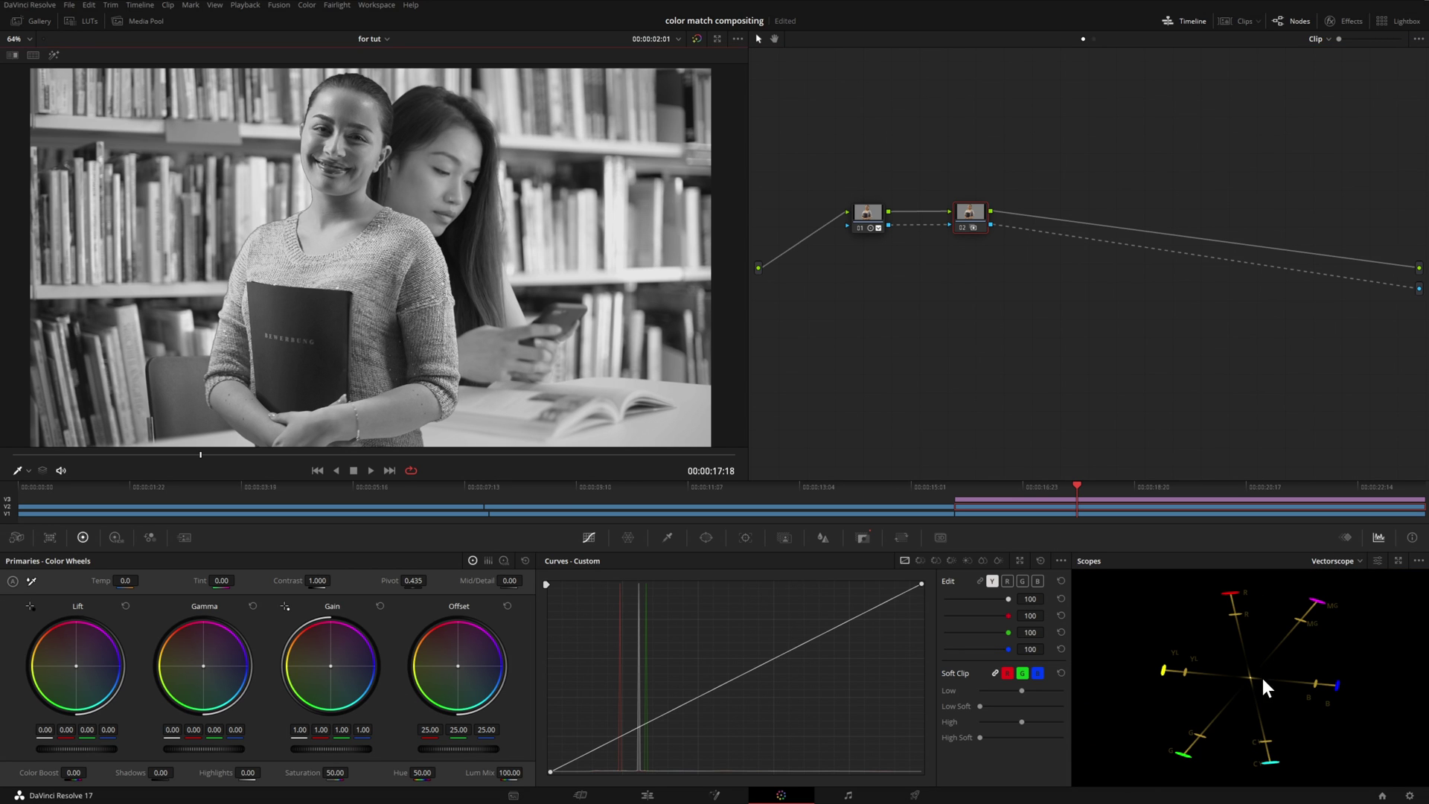
pyautogui.click(647, 795)
pyautogui.click(1295, 387)
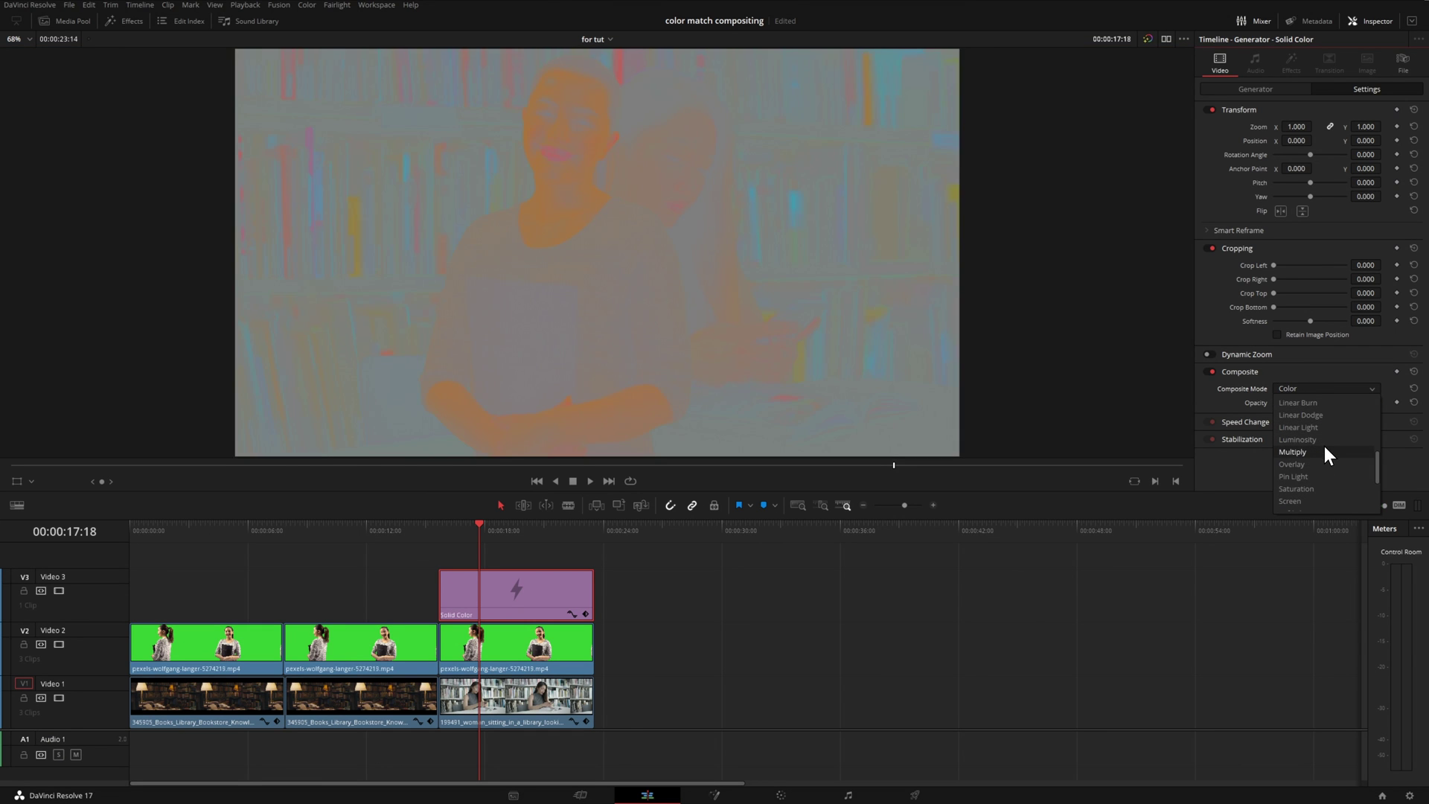
pyautogui.click(1325, 445)
pyautogui.click(1322, 389)
pyautogui.click(1321, 440)
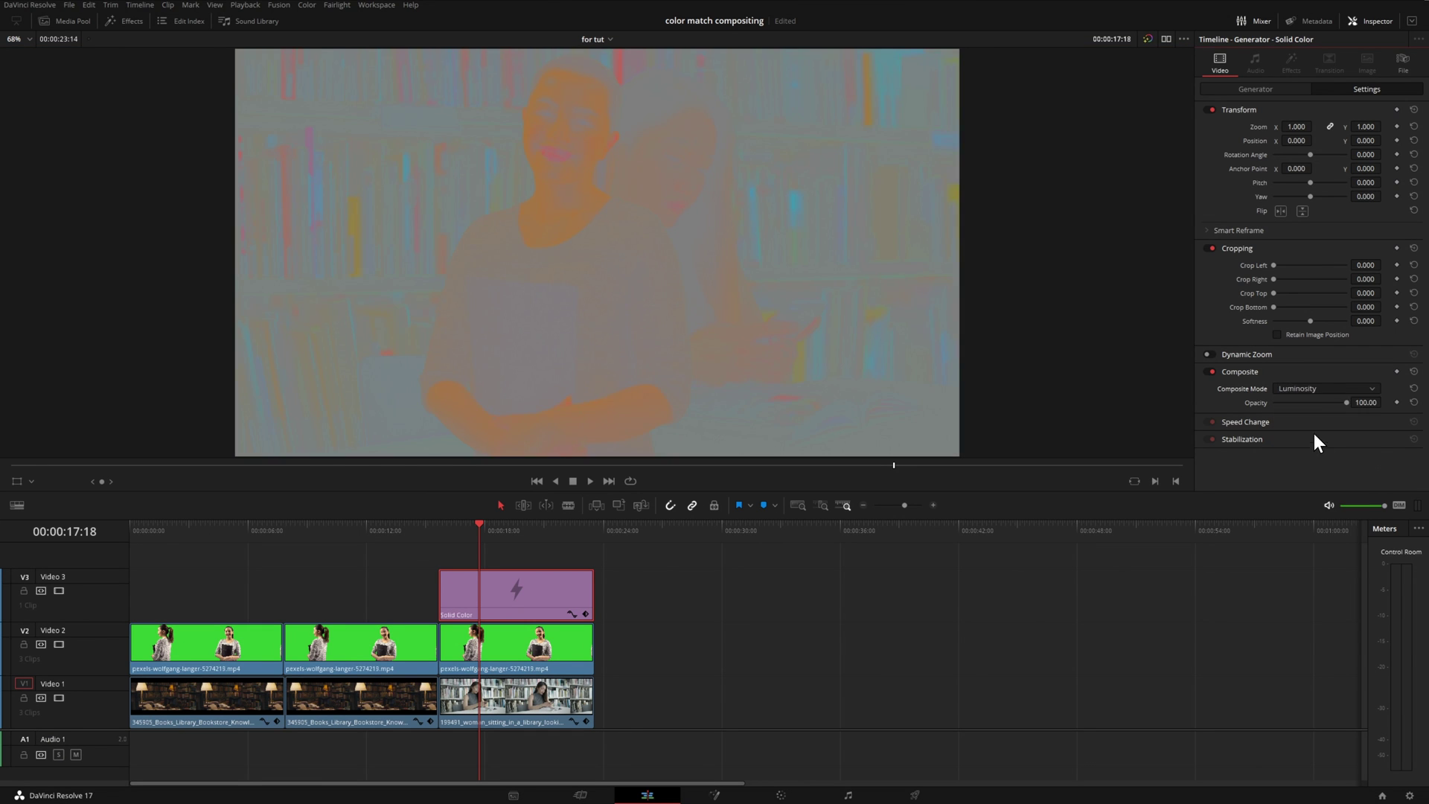
# On the Color page, lower node 02's saturation to 24.20 using an enlarged floating vectorscope, and close the floating scope
pyautogui.click(781, 793)
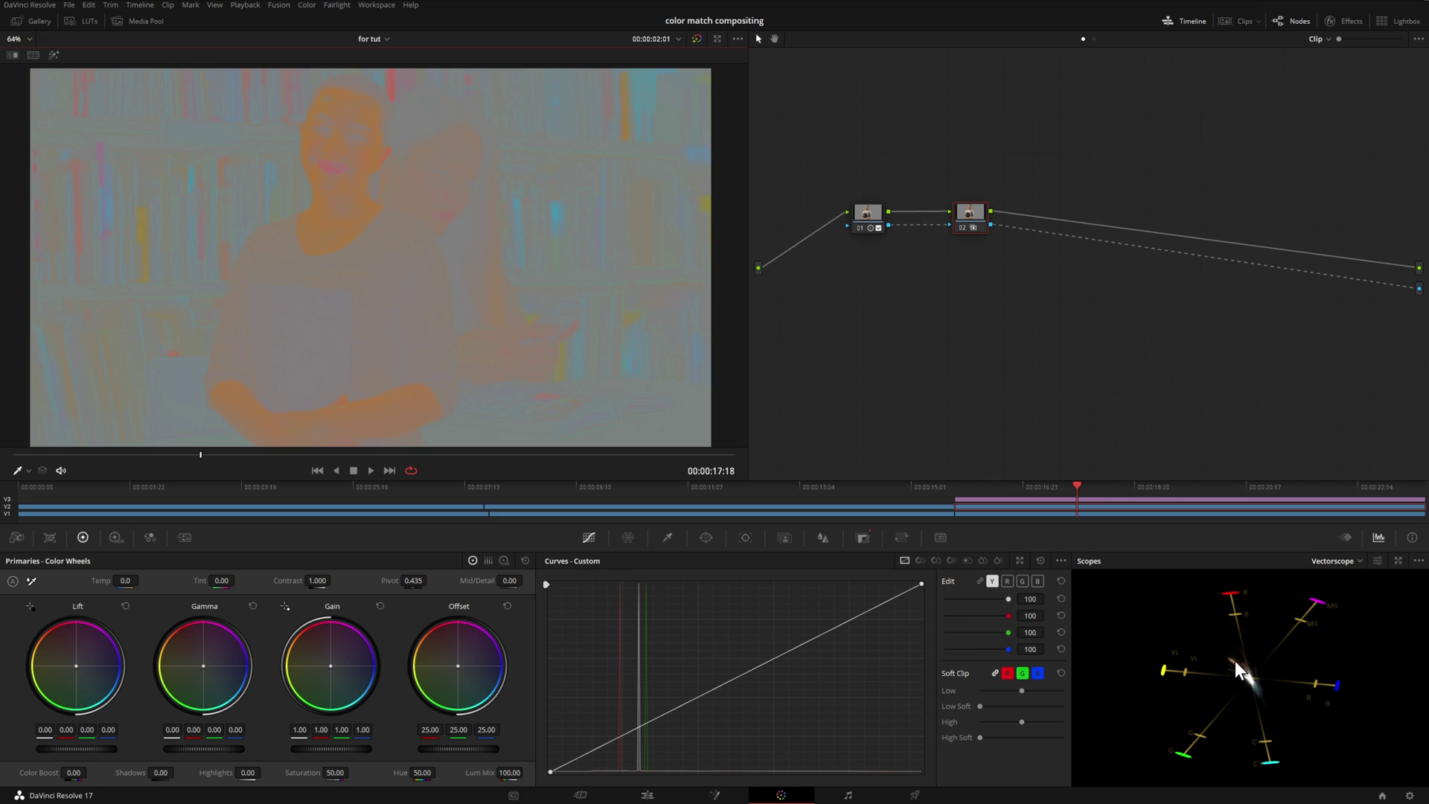
pyautogui.click(1400, 561)
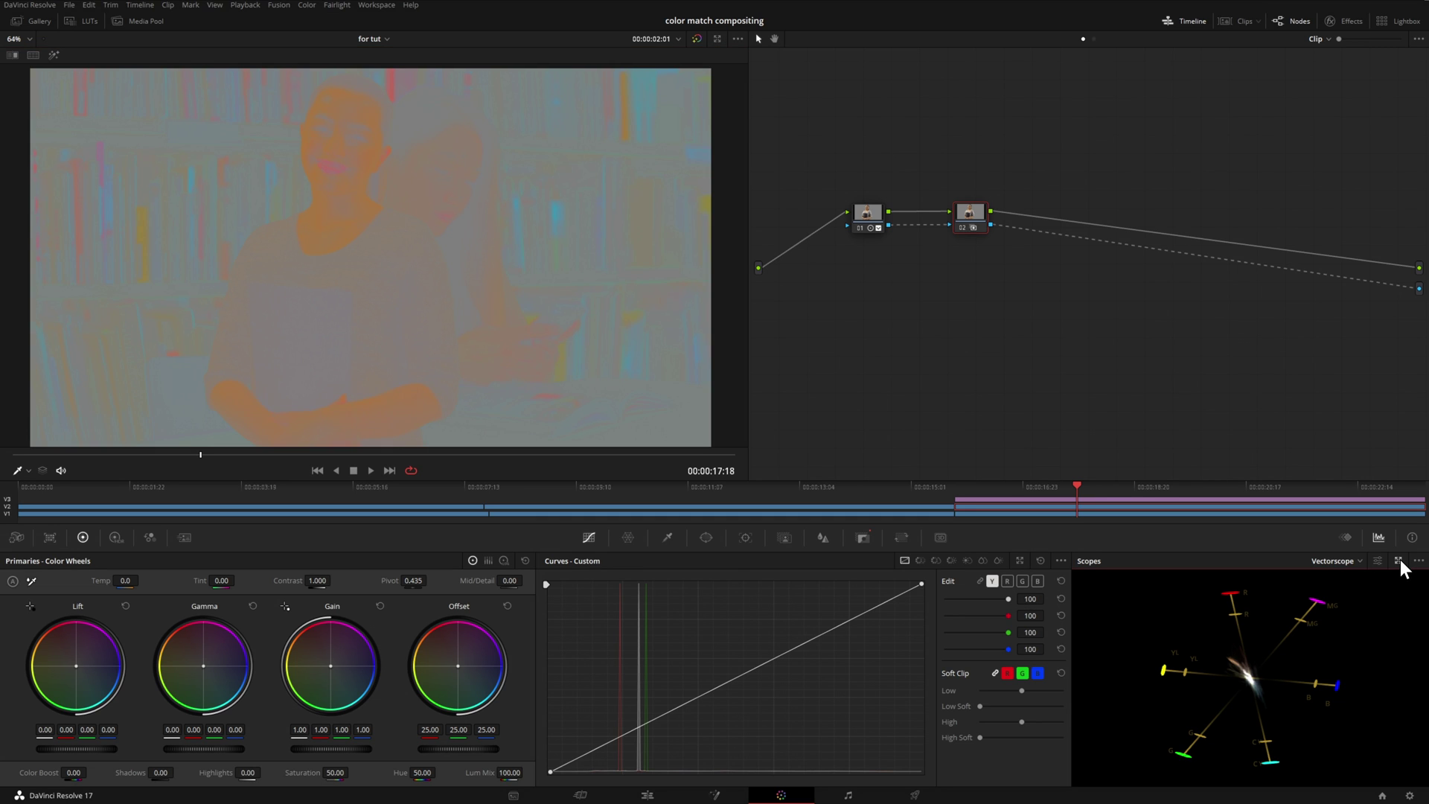
pyautogui.moveTo(1026, 70); pyautogui.dragTo(990, 179)
pyautogui.moveTo(351, 772); pyautogui.dragTo(335, 774)
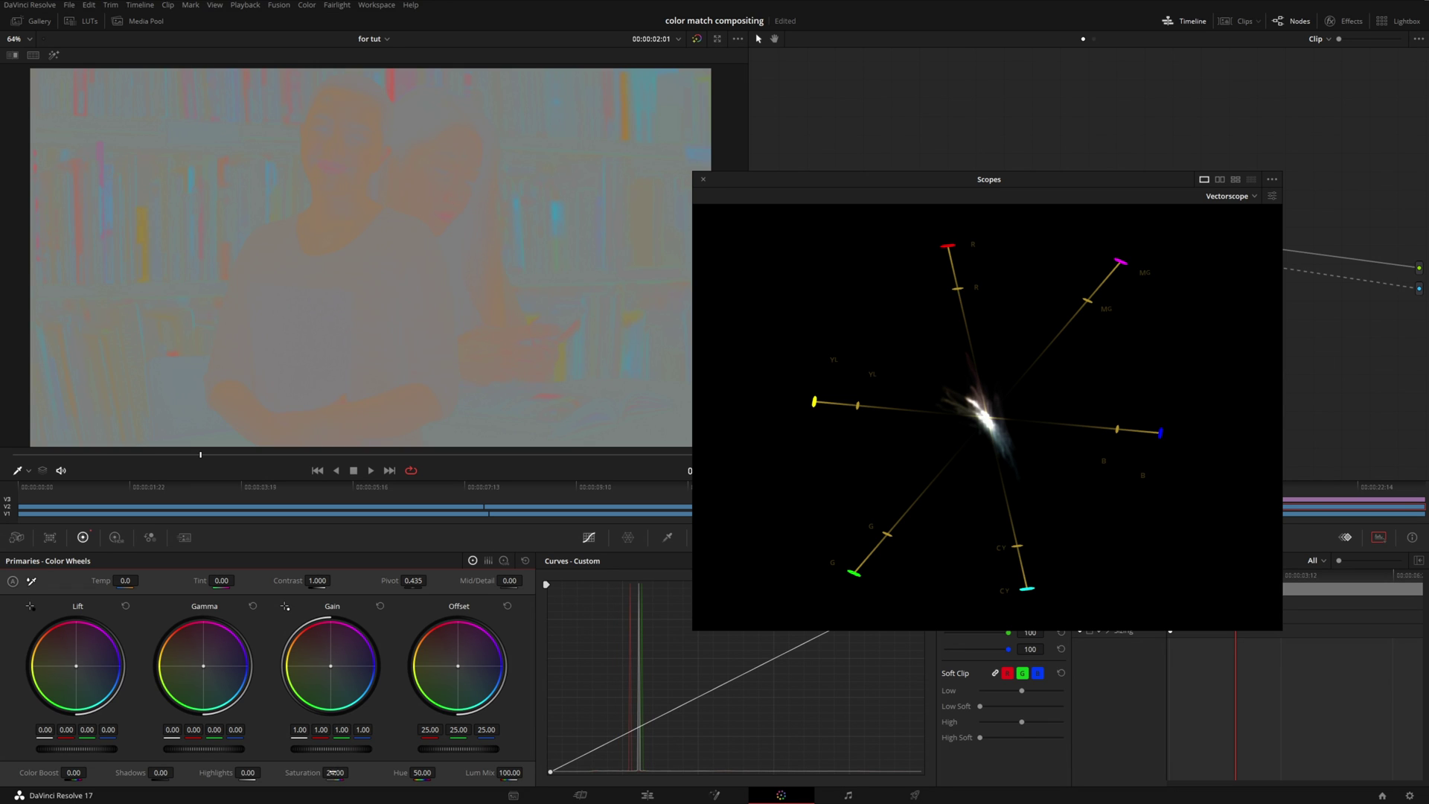
pyautogui.moveTo(351, 773); pyautogui.dragTo(352, 772)
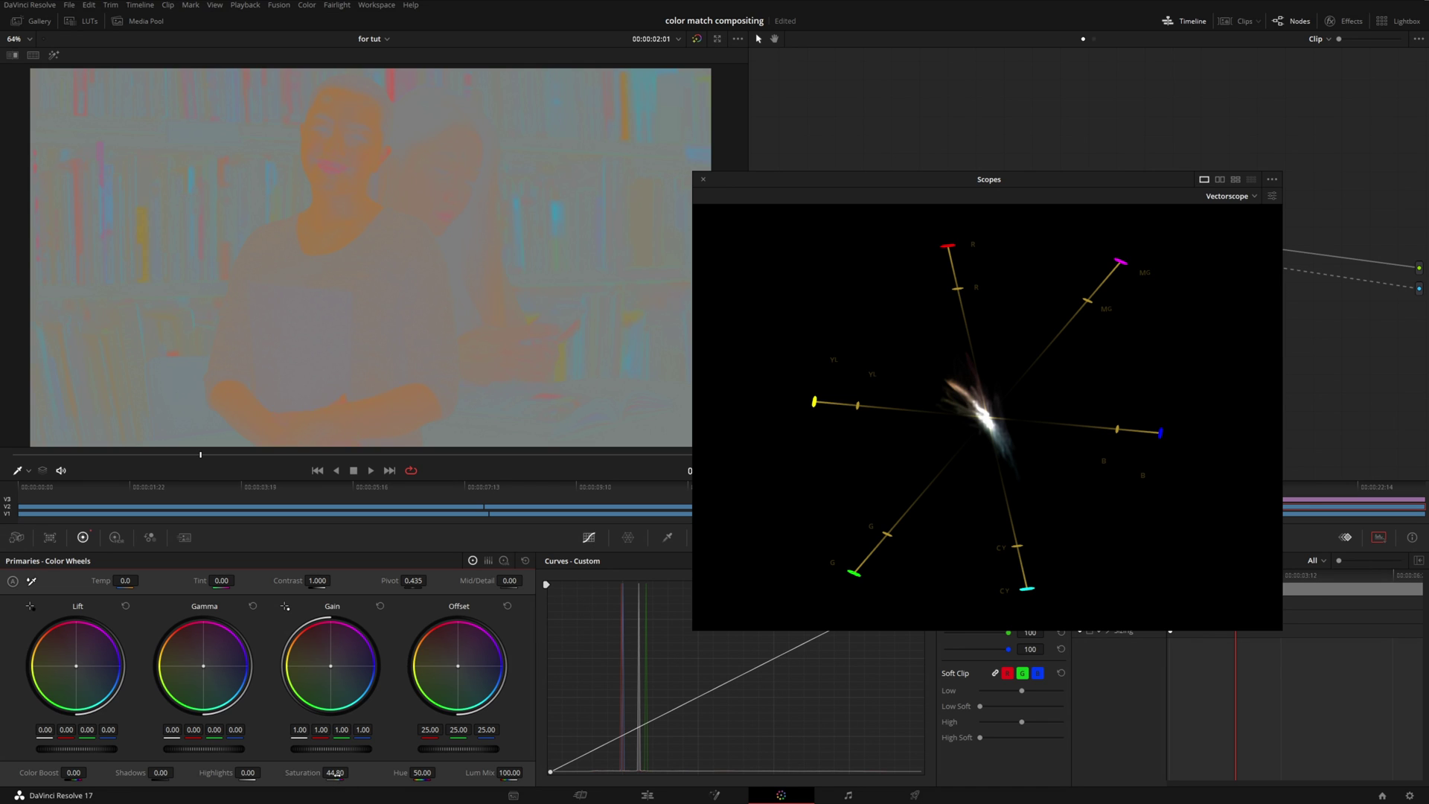
pyautogui.moveTo(336, 773); pyautogui.dragTo(351, 772)
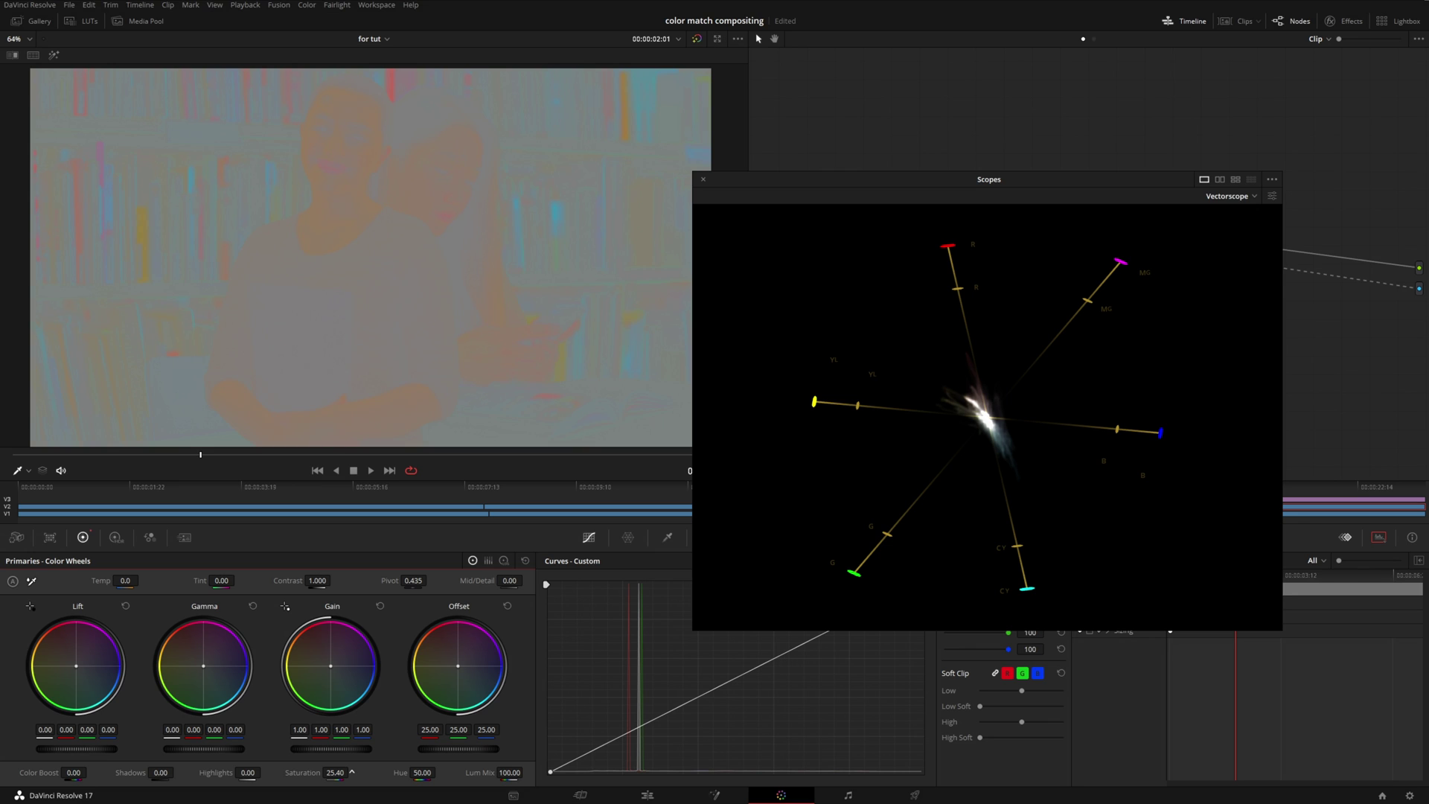
pyautogui.moveTo(351, 773); pyautogui.dragTo(352, 773)
pyautogui.click(704, 179)
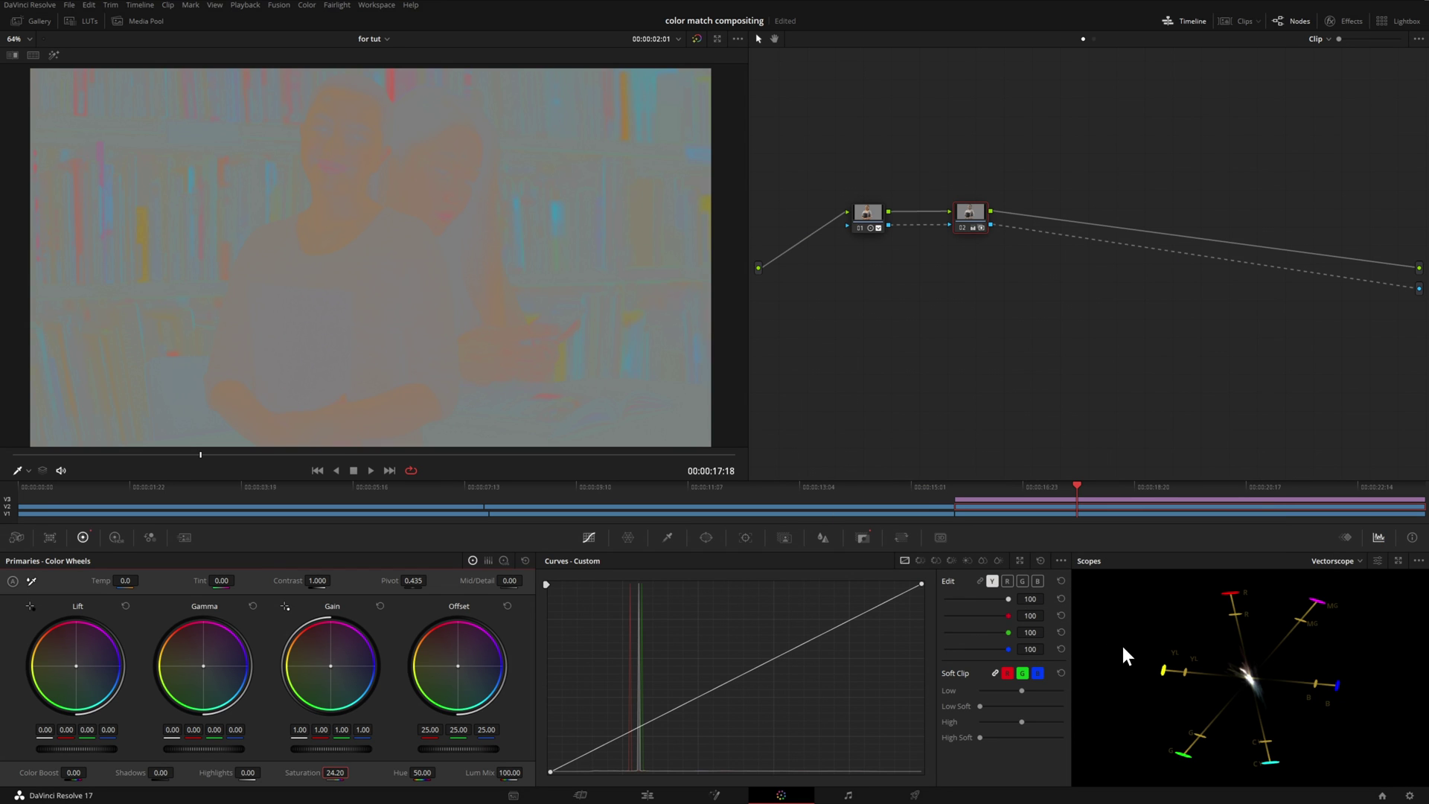
# Turn off Video 3 and toggle node 02 to compare the composite with and without the saturation correction
pyautogui.click(7, 498)
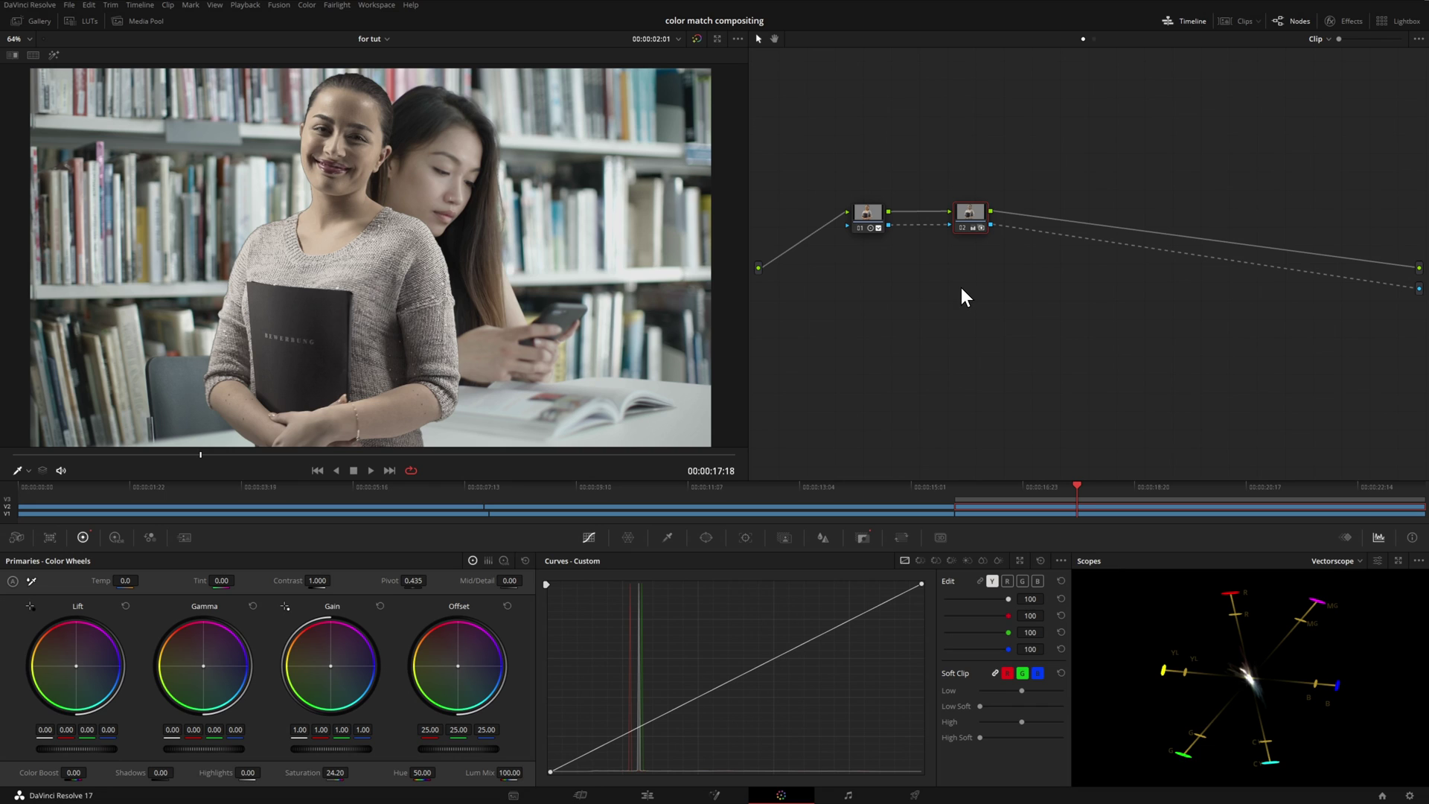
pyautogui.click(962, 228)
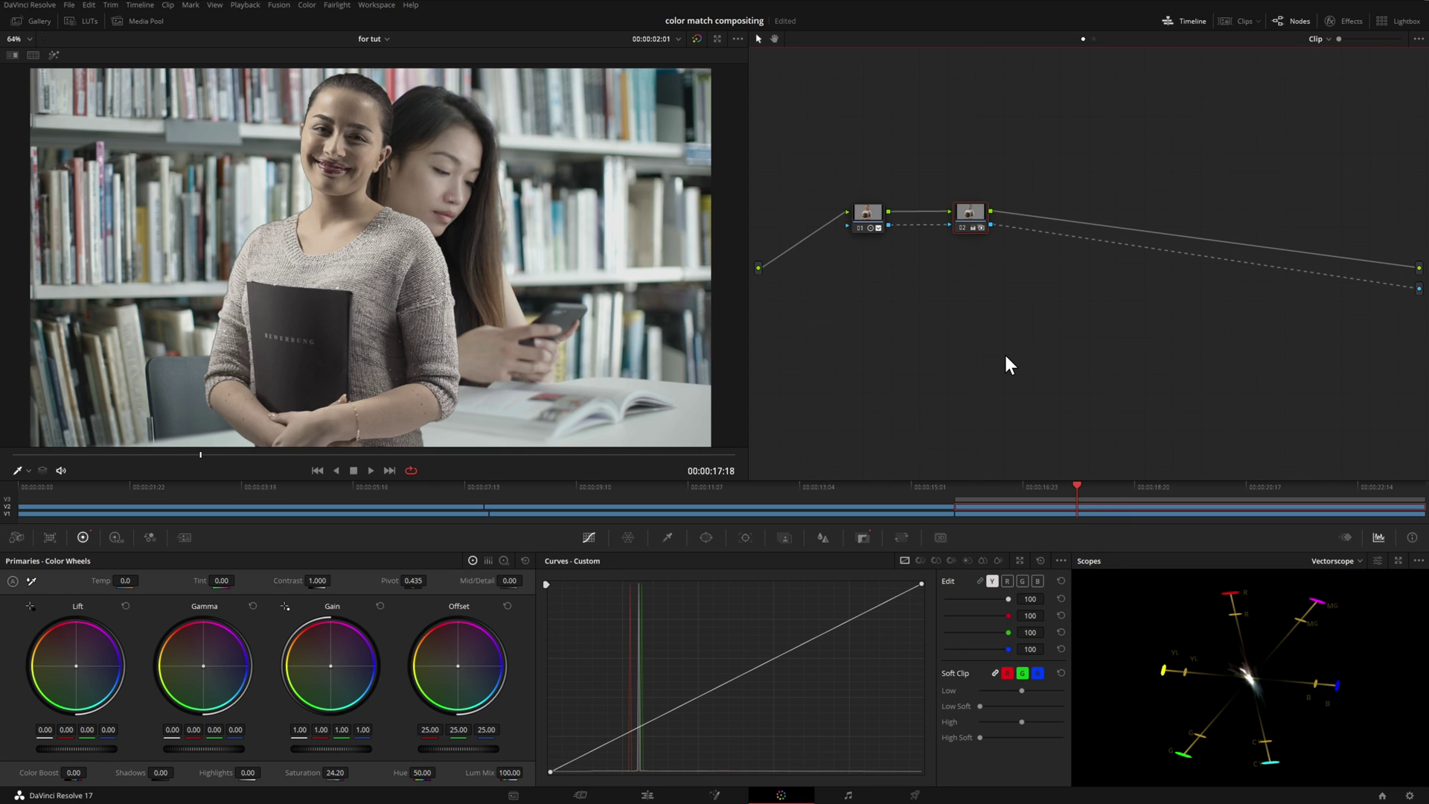
# Add a third serial node after node 02 and reroute the alpha through it to the alpha output
pyautogui.rightClick(971, 217)
pyautogui.moveTo(1034, 271)
pyautogui.click(1093, 275)
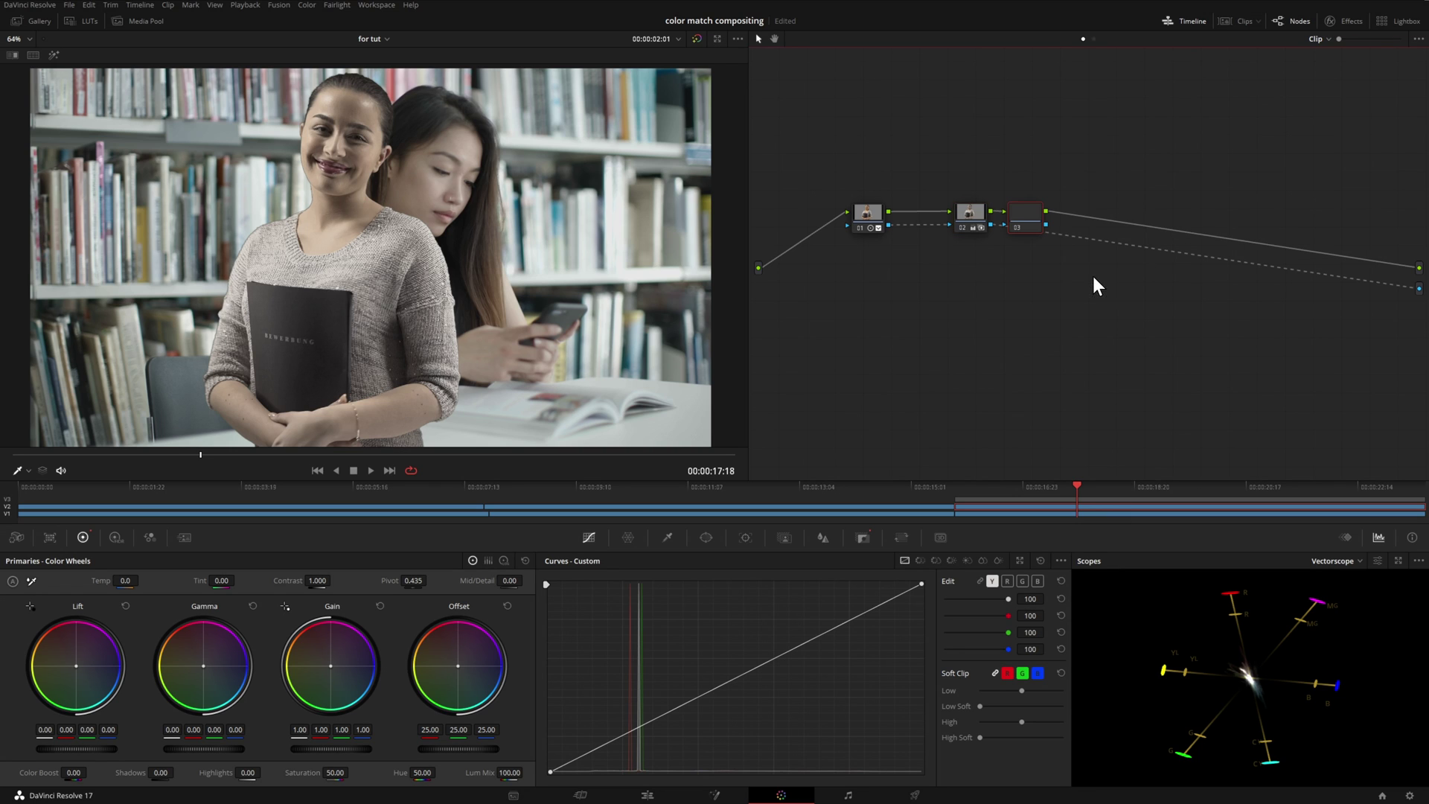
pyautogui.moveTo(1020, 229); pyautogui.dragTo(1070, 224)
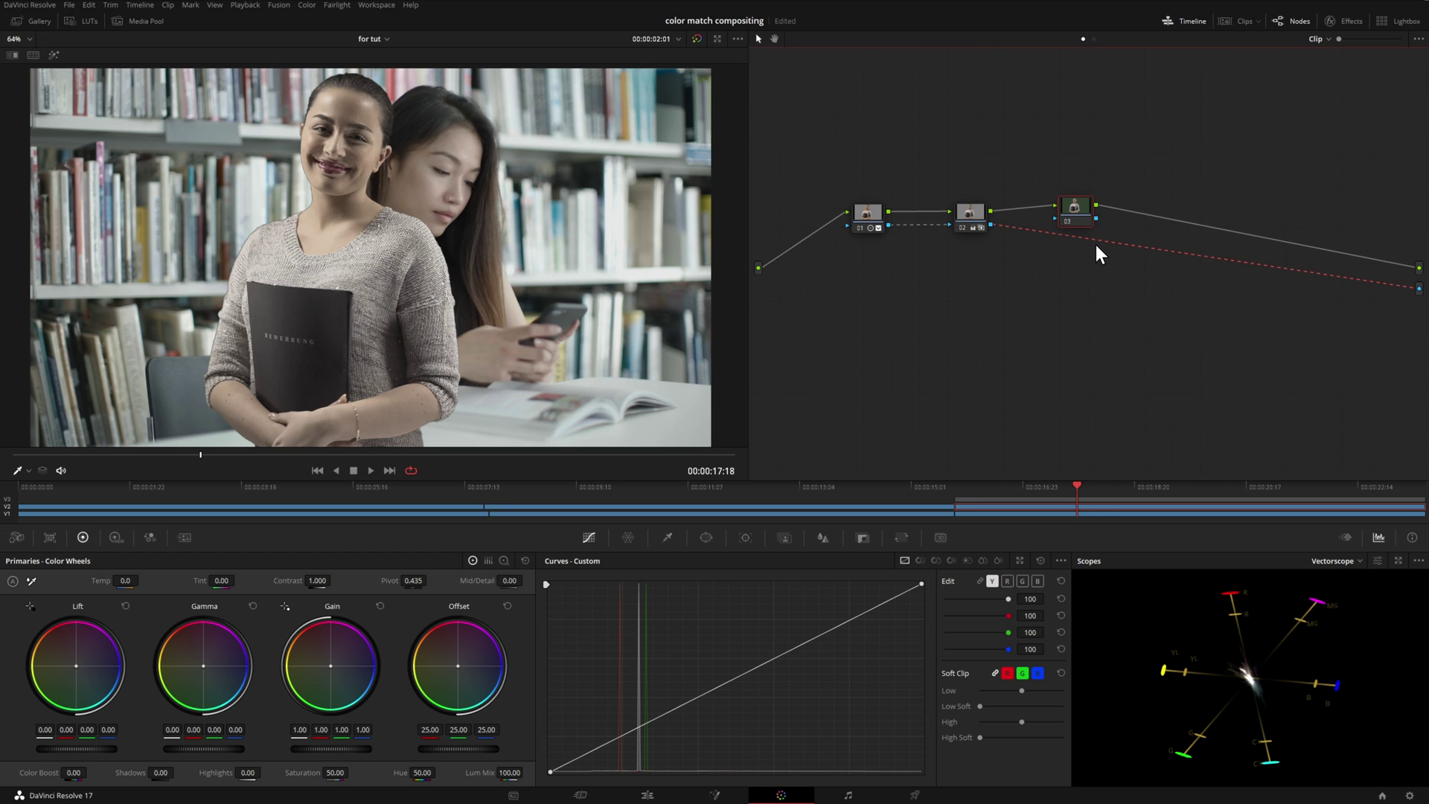
pyautogui.press('Delete')
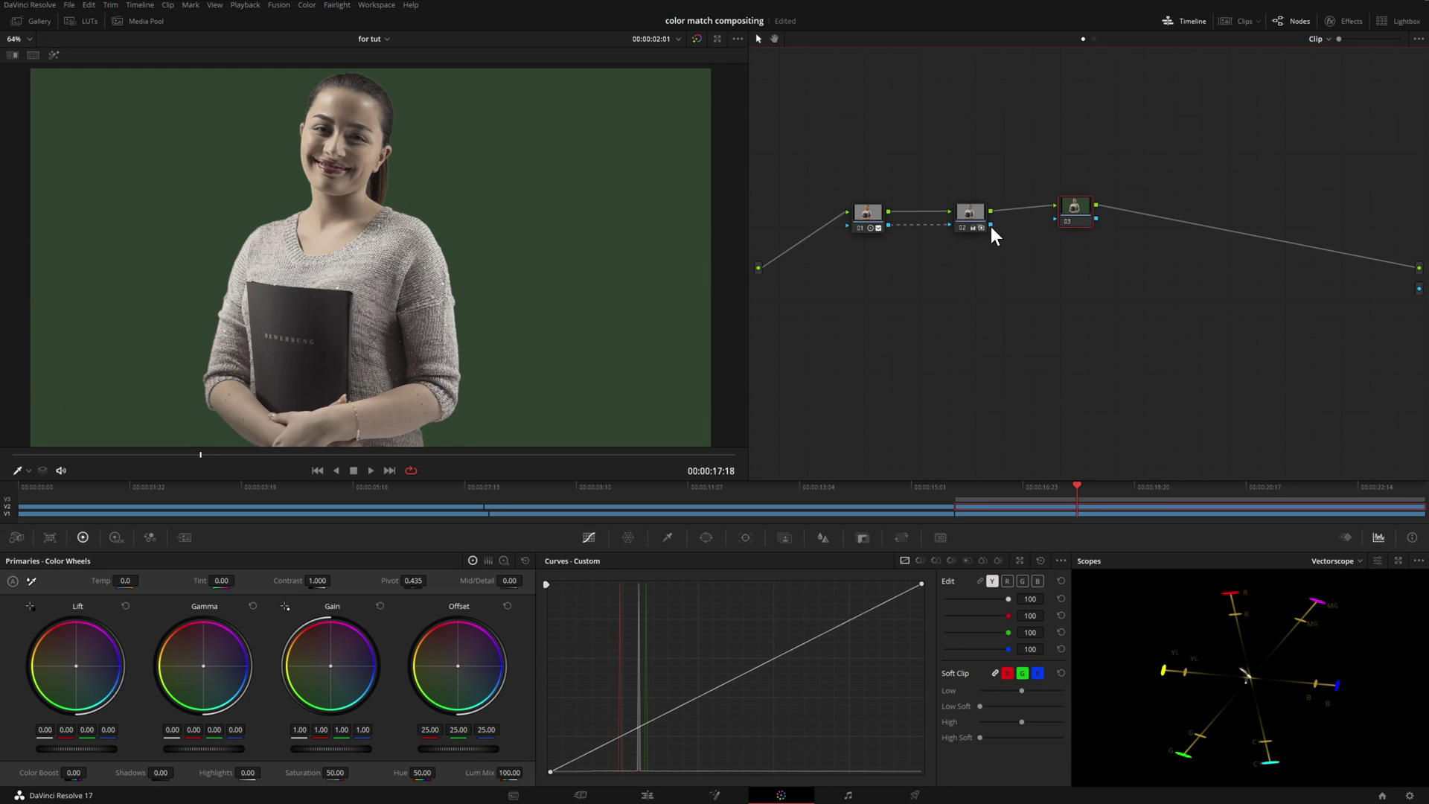
pyautogui.moveTo(1189, 239); pyautogui.dragTo(1419, 288)
pyautogui.moveTo(1075, 207); pyautogui.dragTo(1074, 223)
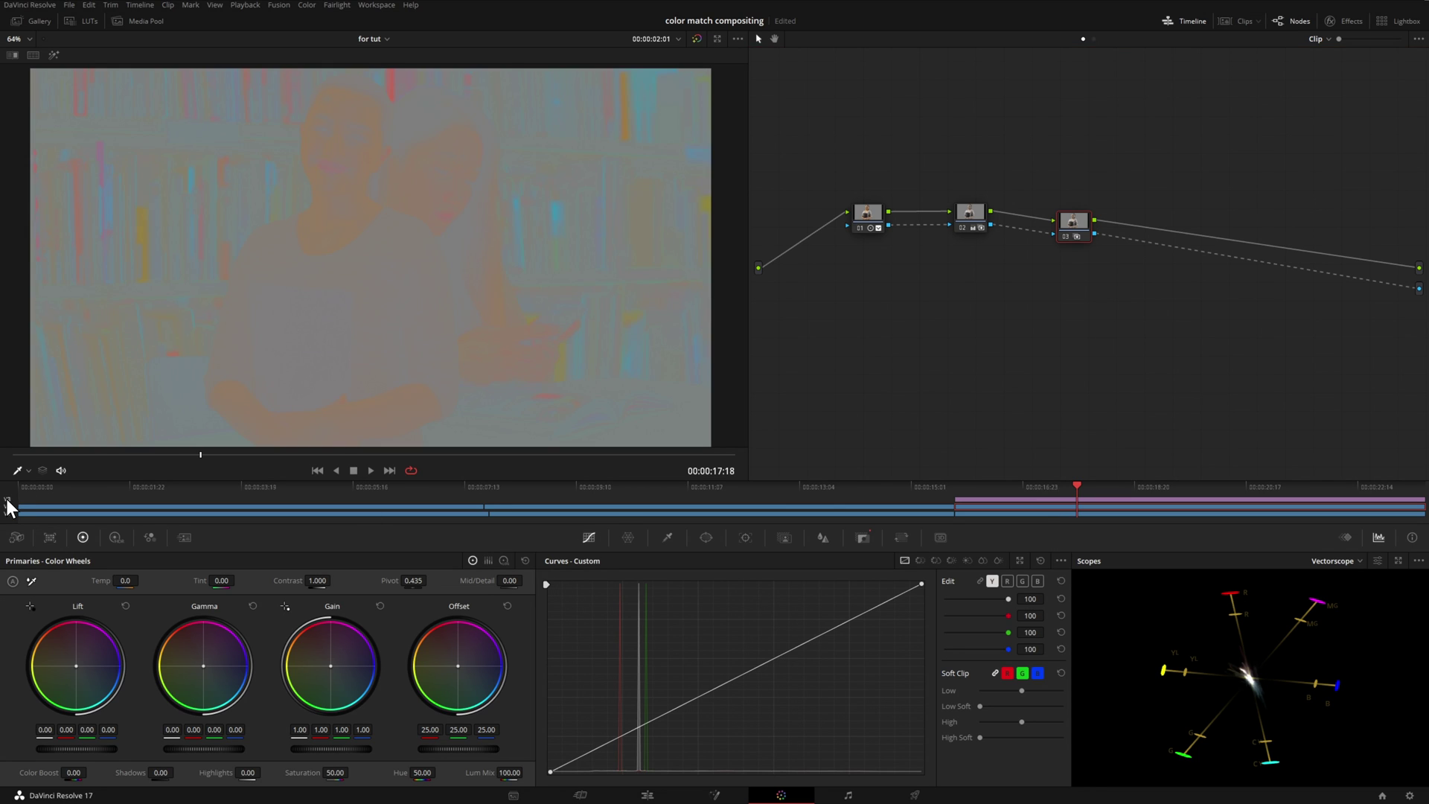
# With Video 3 on, set the third node's Temp to -350.0 to match the woman's hue to the background
pyautogui.scroll(2, 407, 370)
pyautogui.scroll(1, 407, 374)
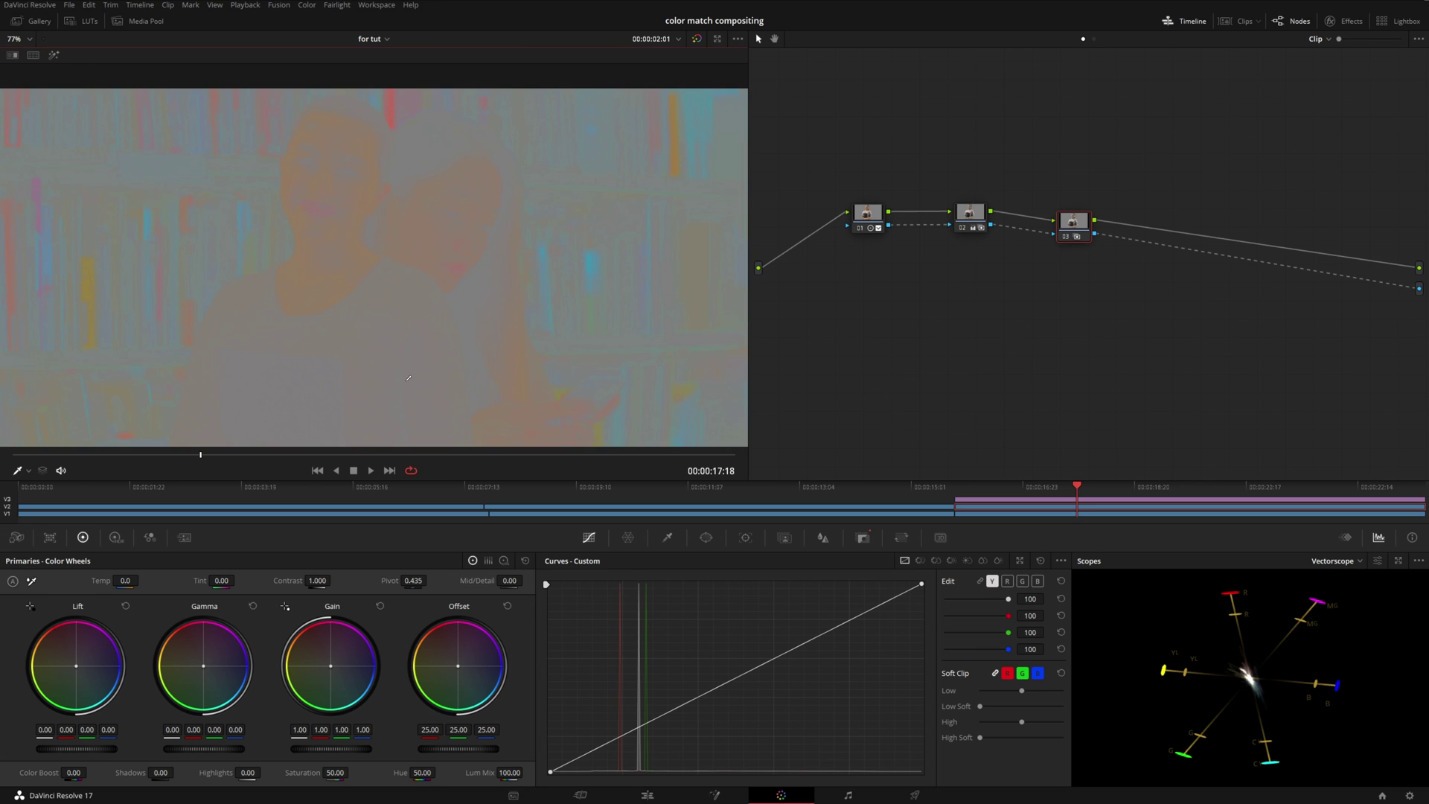
pyautogui.scroll(1, 286, 383)
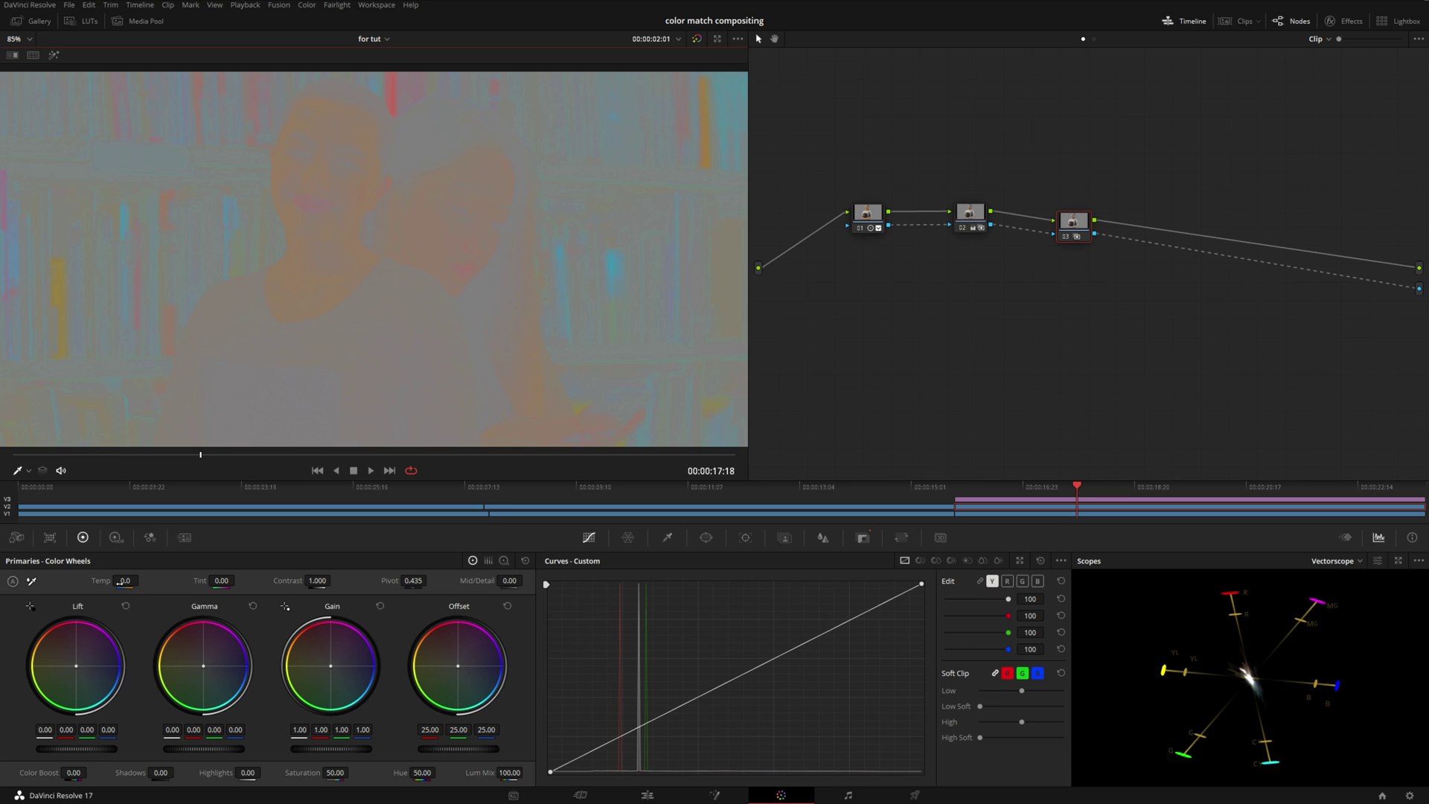
pyautogui.moveTo(126, 580); pyautogui.dragTo(141, 581)
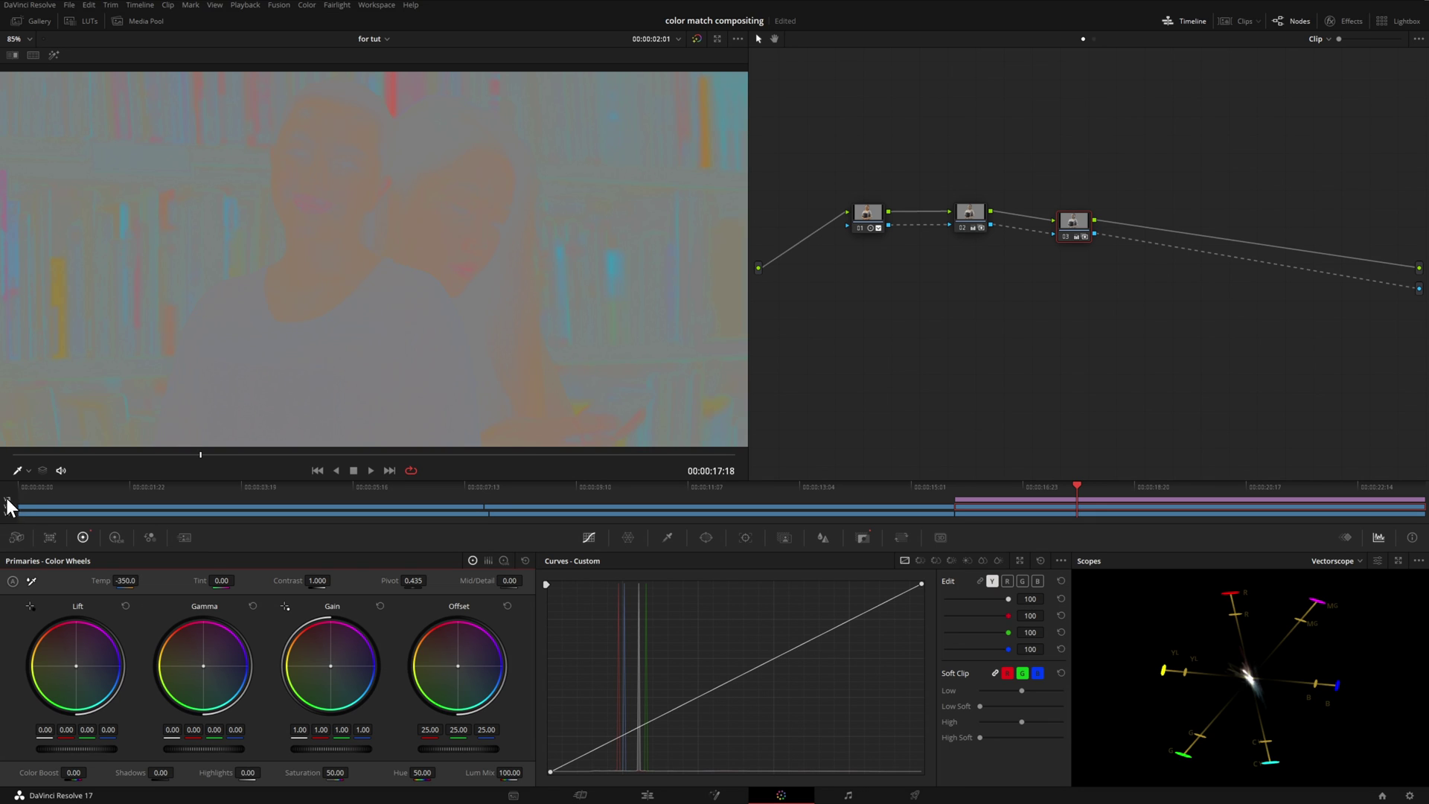
# With Video 3 off, fit the image to the viewer and compare the corrected third clip with the uncorrected fourth clip
pyautogui.click(24, 42)
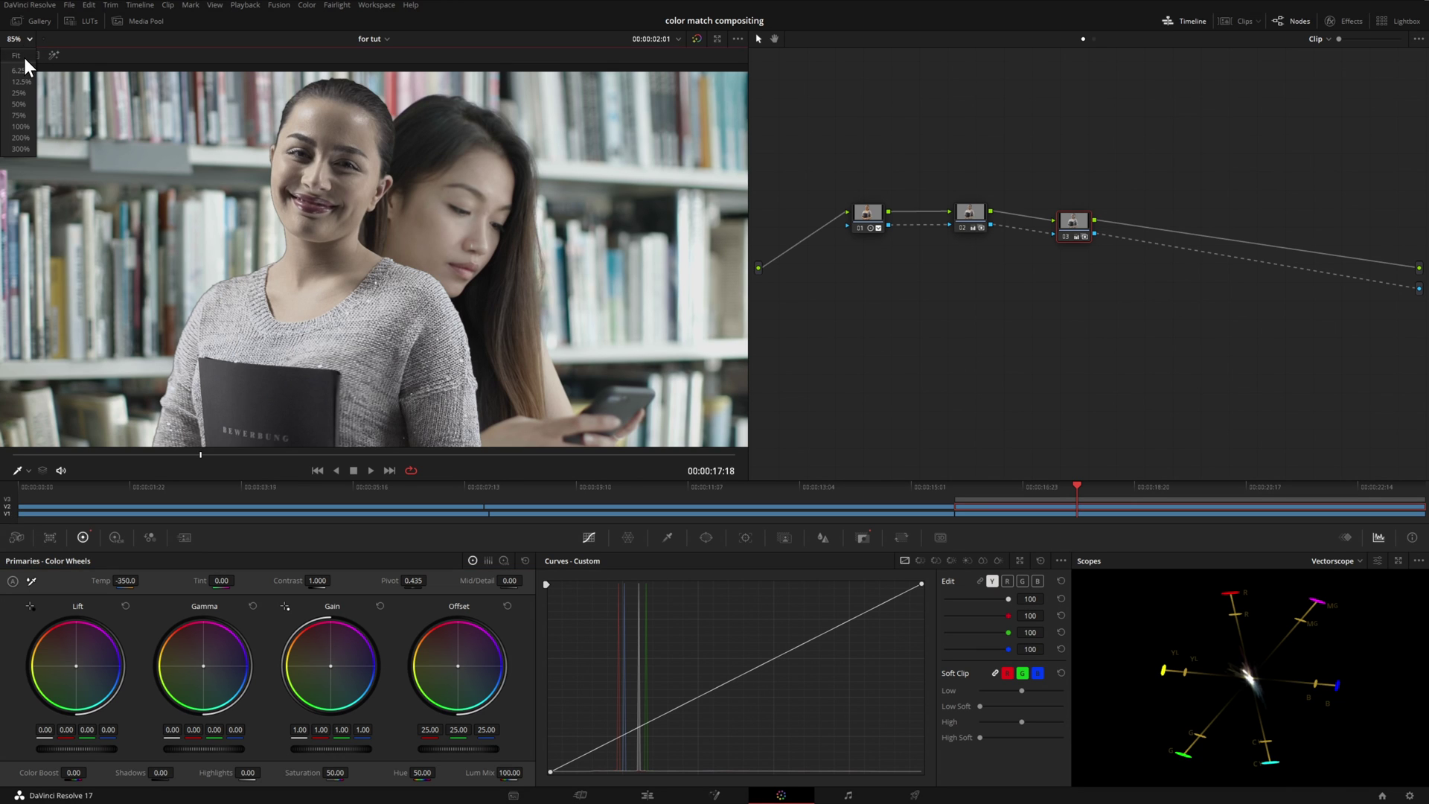
pyautogui.click(24, 55)
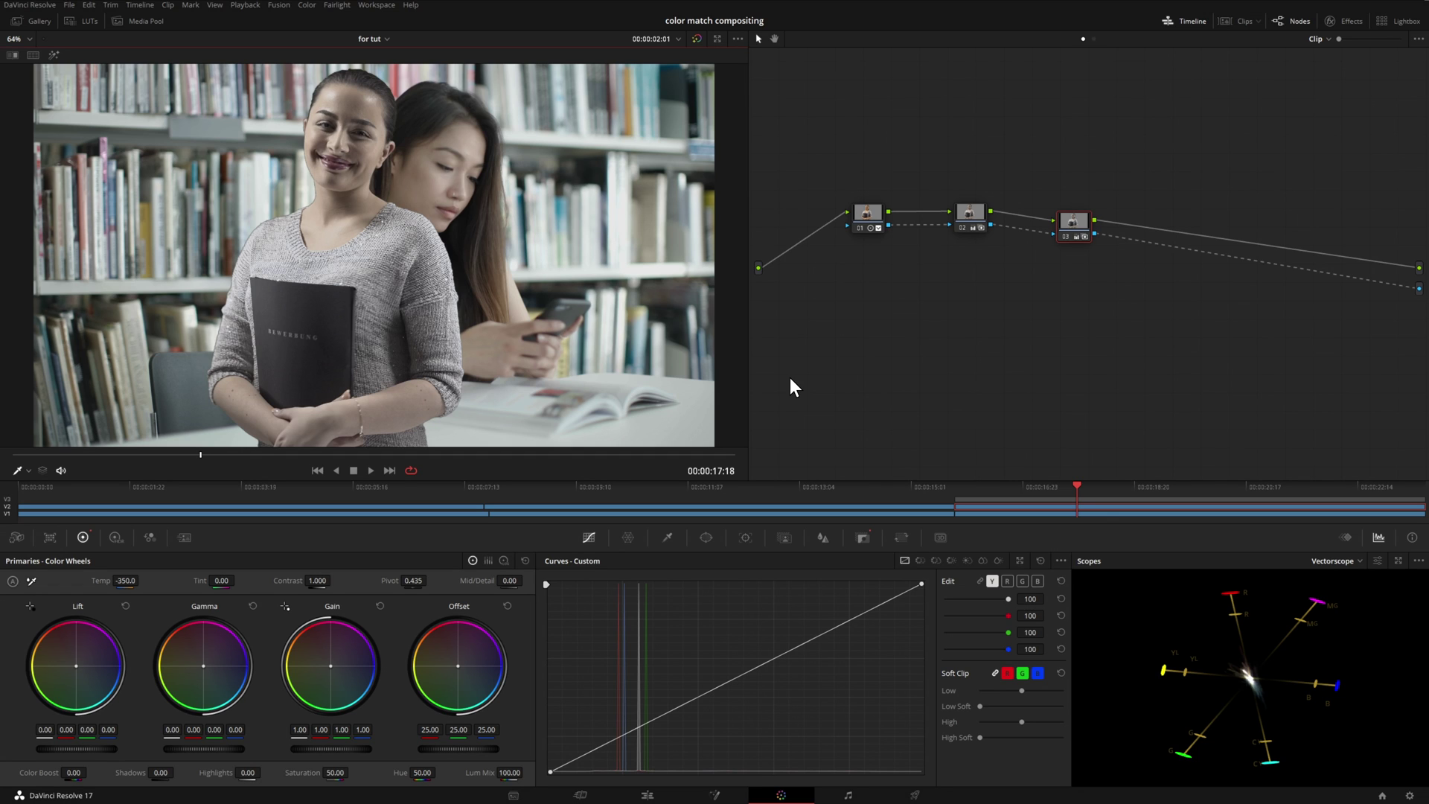
pyautogui.scroll(-2, 863, 503)
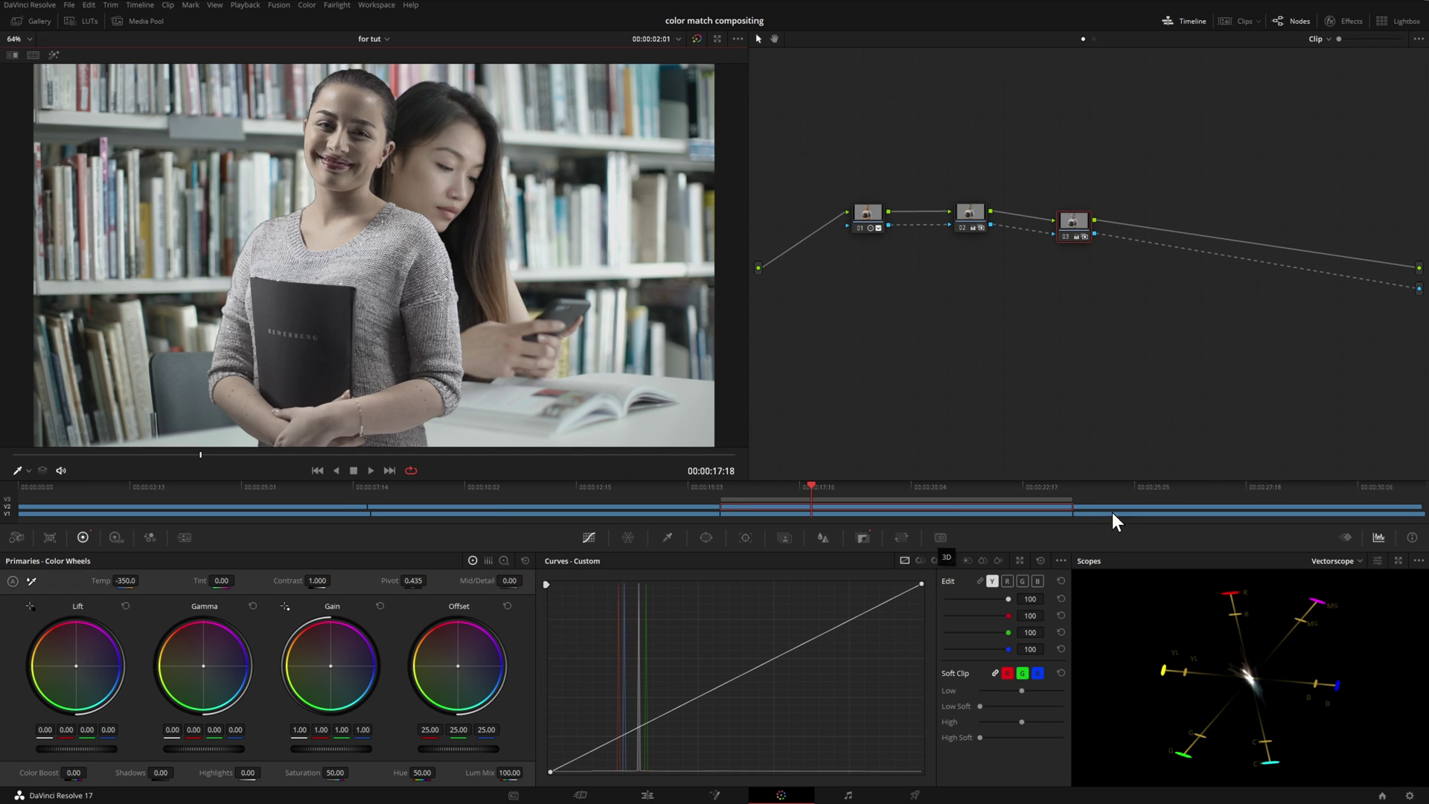
pyautogui.click(1116, 489)
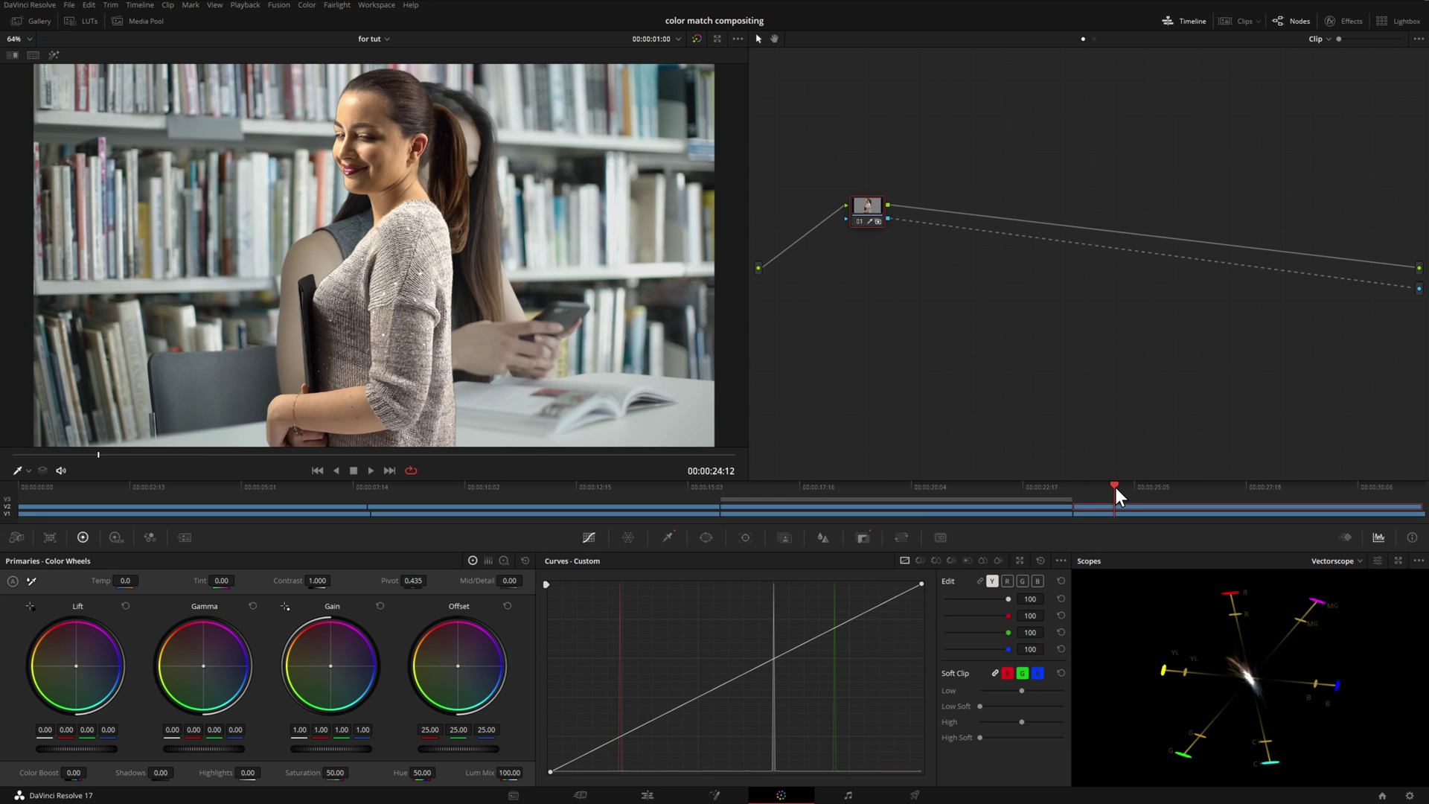
pyautogui.click(982, 485)
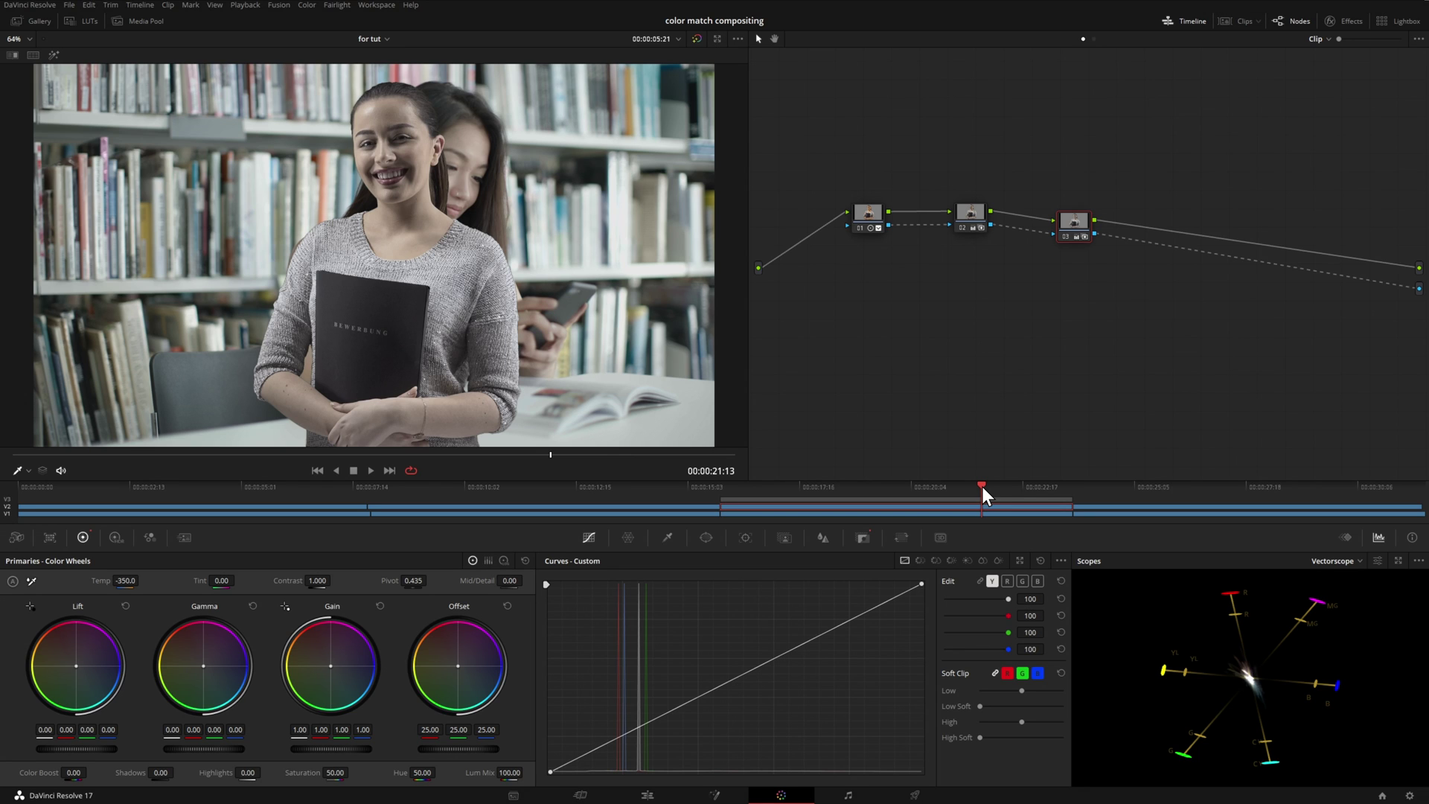
# Open the Hue Vs Hue curve for the third node
pyautogui.click(922, 562)
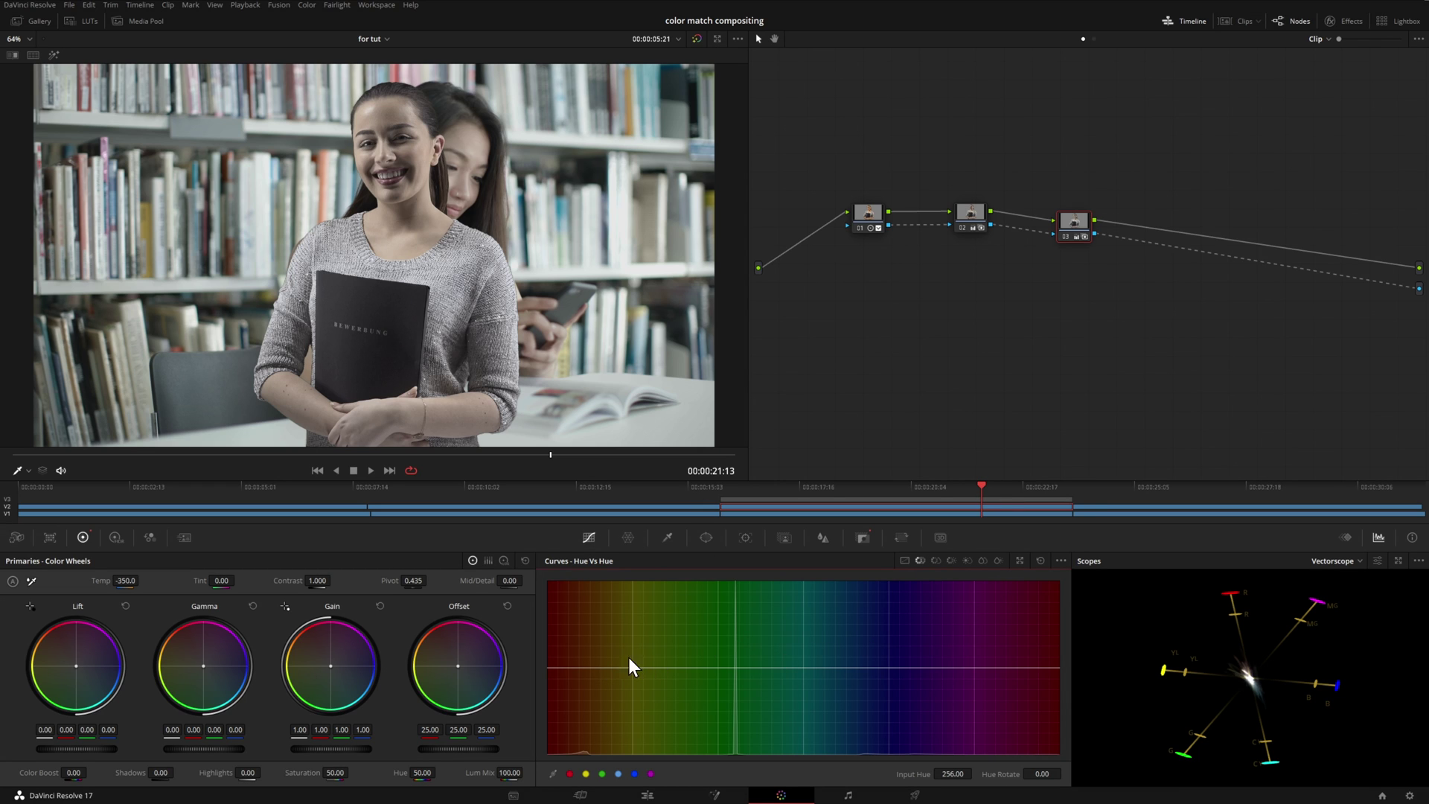